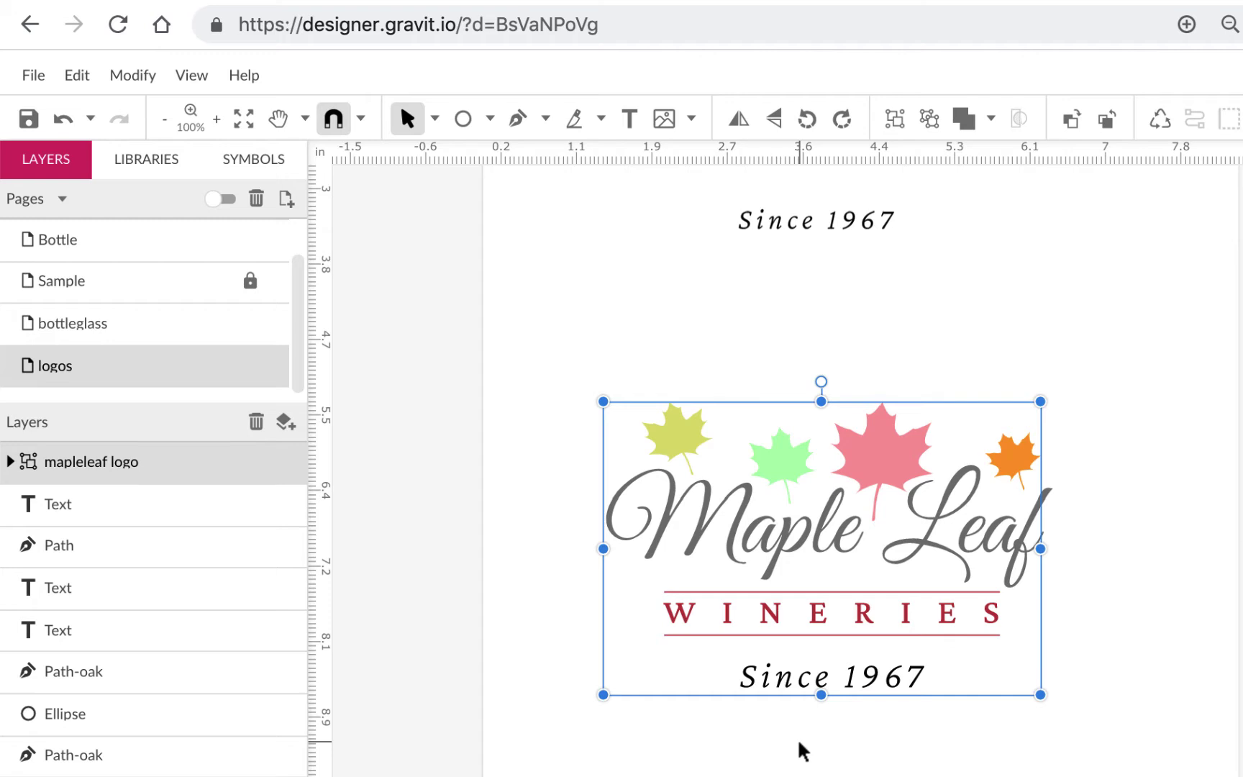
Step: On the bottleglass page, group the wine and glass shapes as "glass" and move the group to the right, clear of the bottle
{"action": "left_click", "coordinate": [146, 325]}
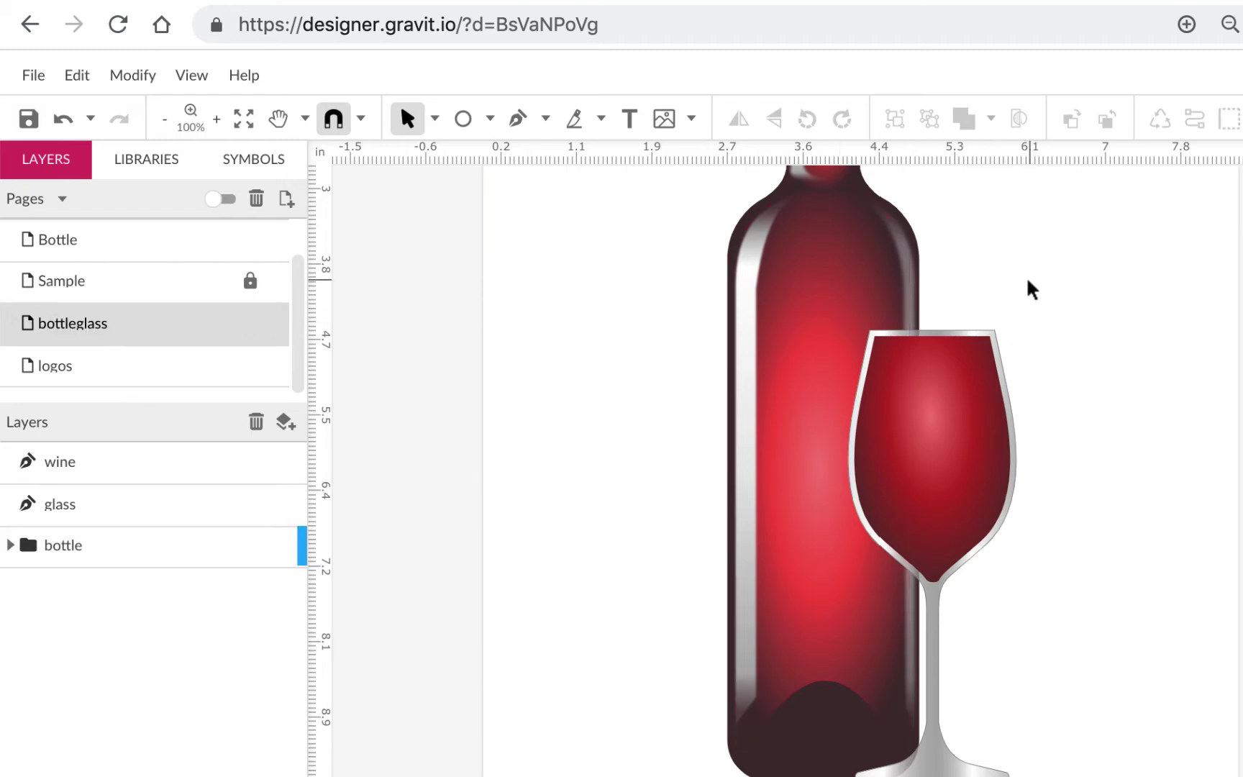
{"action": "left_click_drag", "start_coordinate": [1031, 279], "coordinate": [977, 423]}
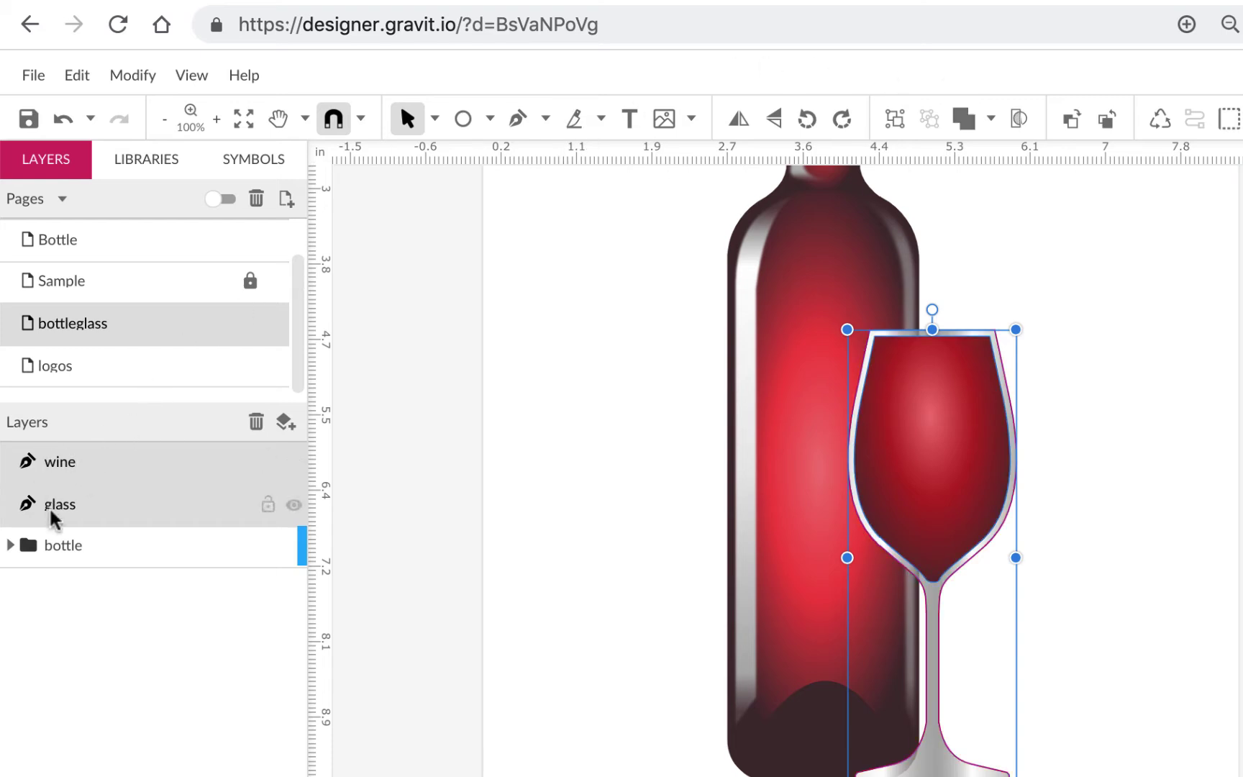
{"action": "left_click", "coordinate": [896, 119]}
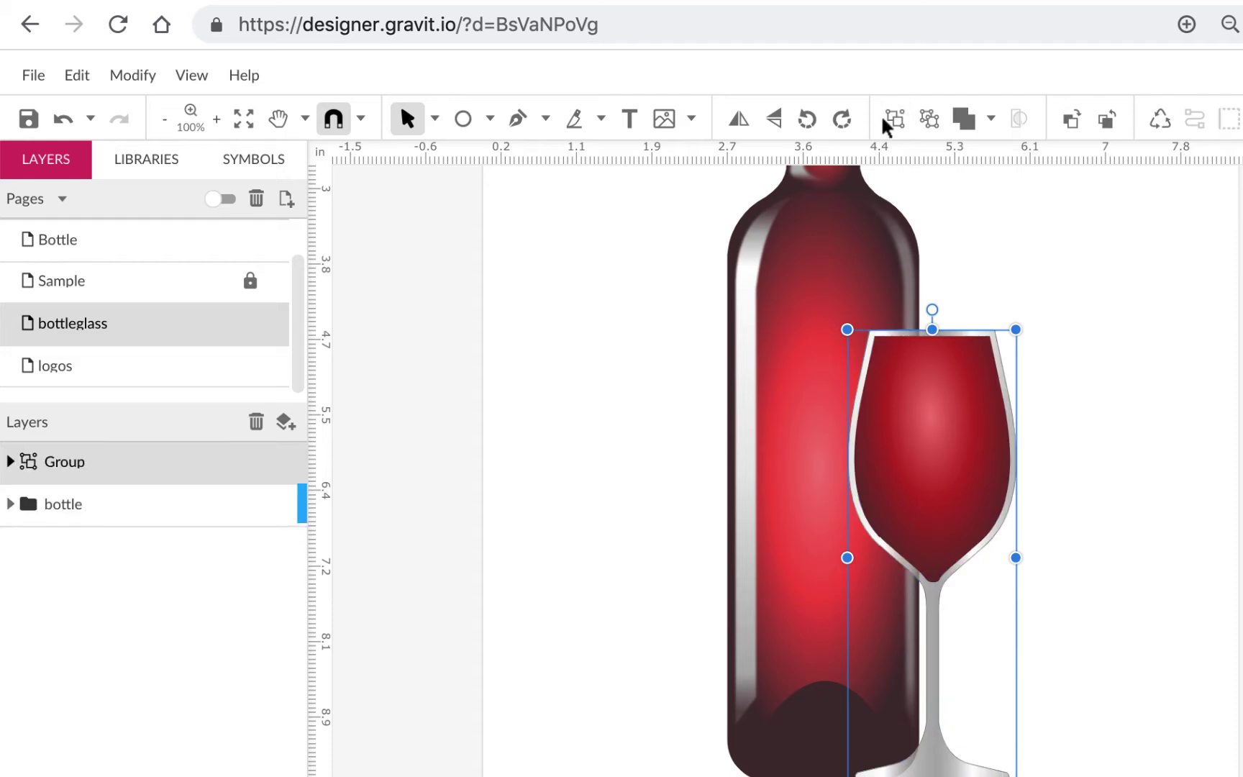
{"action": "double_click", "coordinate": [54, 469]}
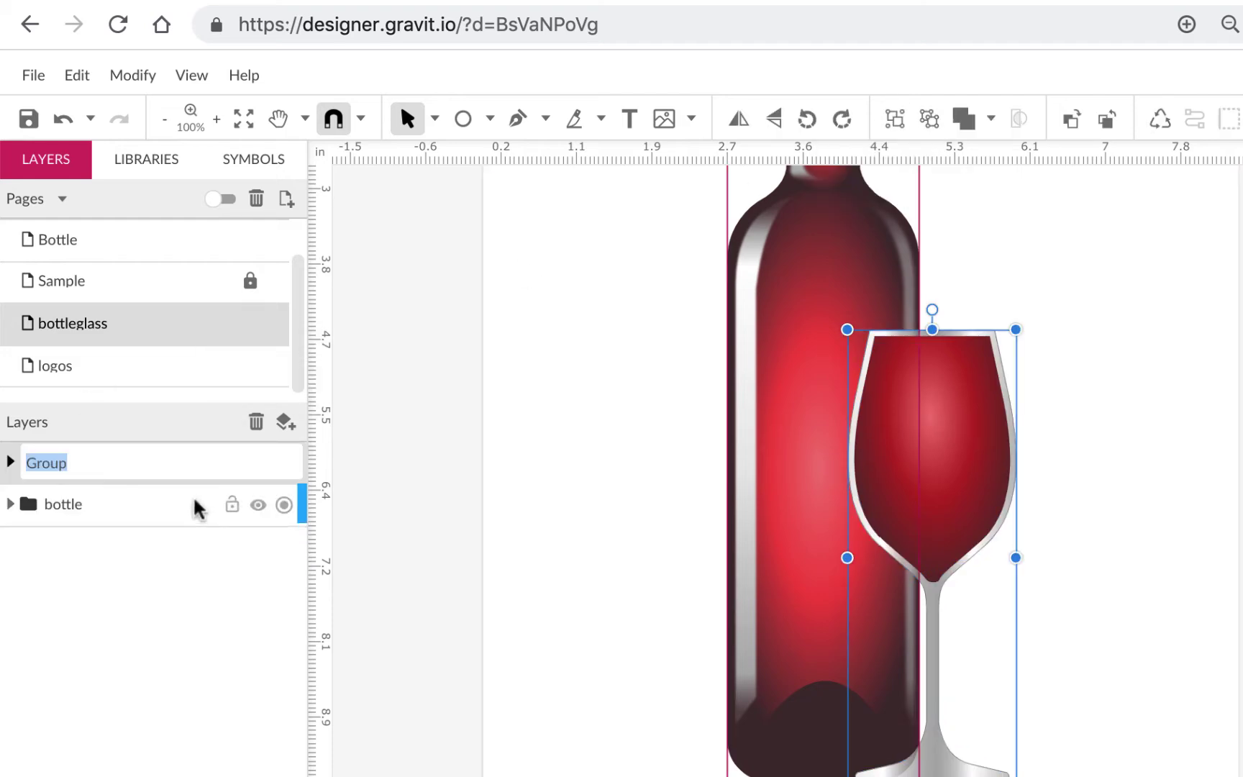
{"action": "type", "text": "glass"}
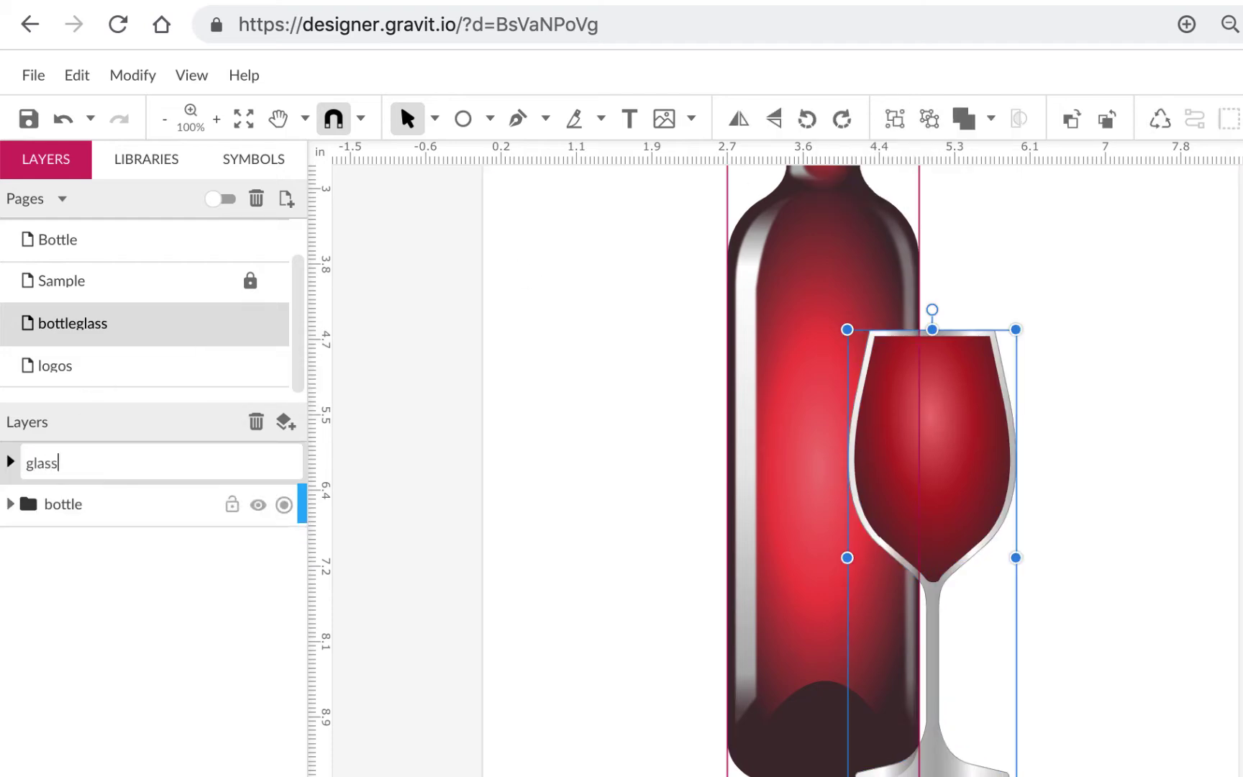
{"action": "key", "text": "Return"}
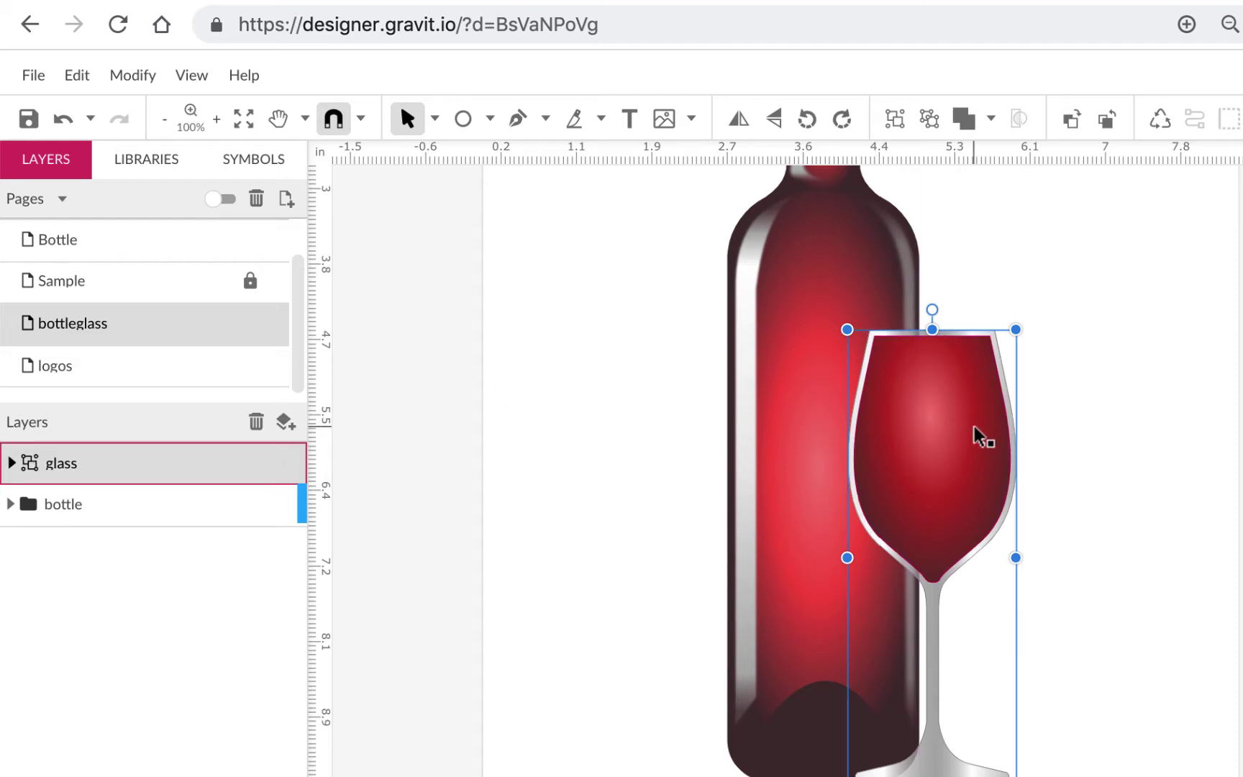
{"action": "left_click_drag", "start_coordinate": [981, 440], "coordinate": [1038, 431]}
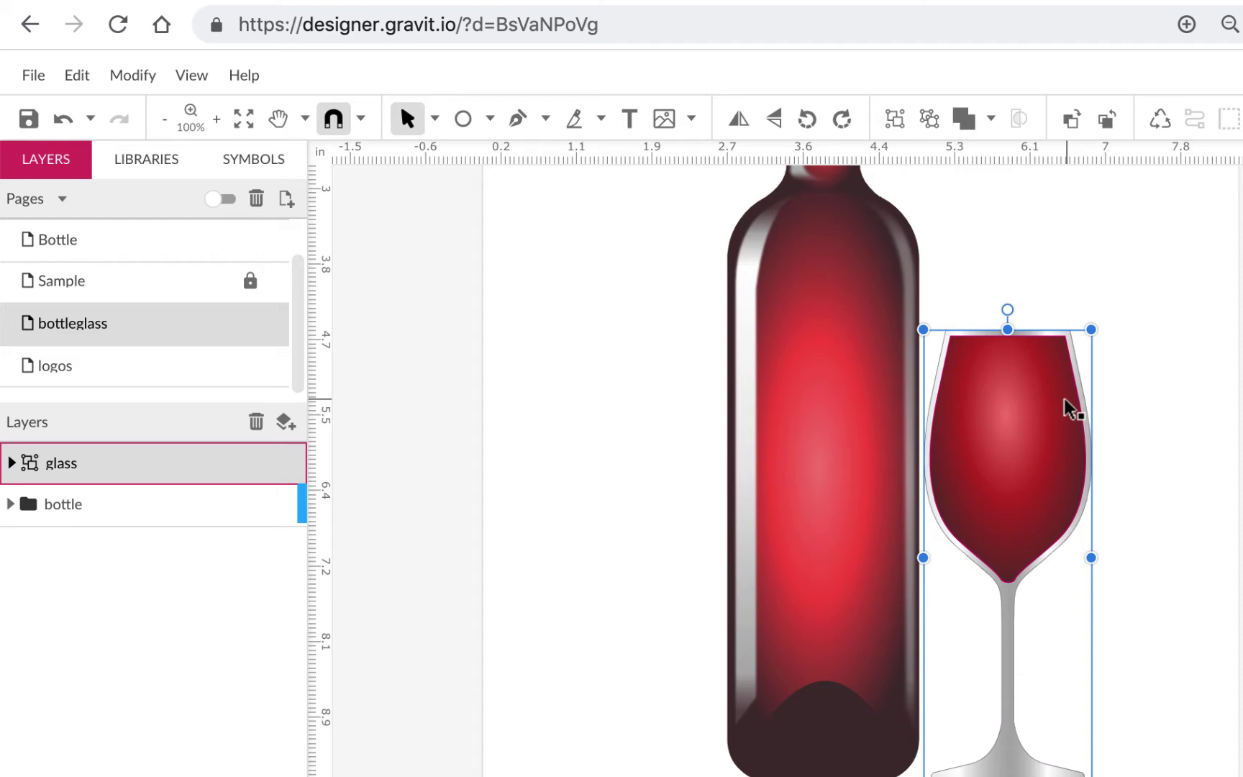
Step: Select the wine shape inside the glass group and draw a rectangle across its upper part, wider than the glass rim
{"action": "key", "text": "ctrl+plus"}
{"action": "scroll", "coordinate": [991, 314], "scroll_direction": "up", "scroll_amount": 3}
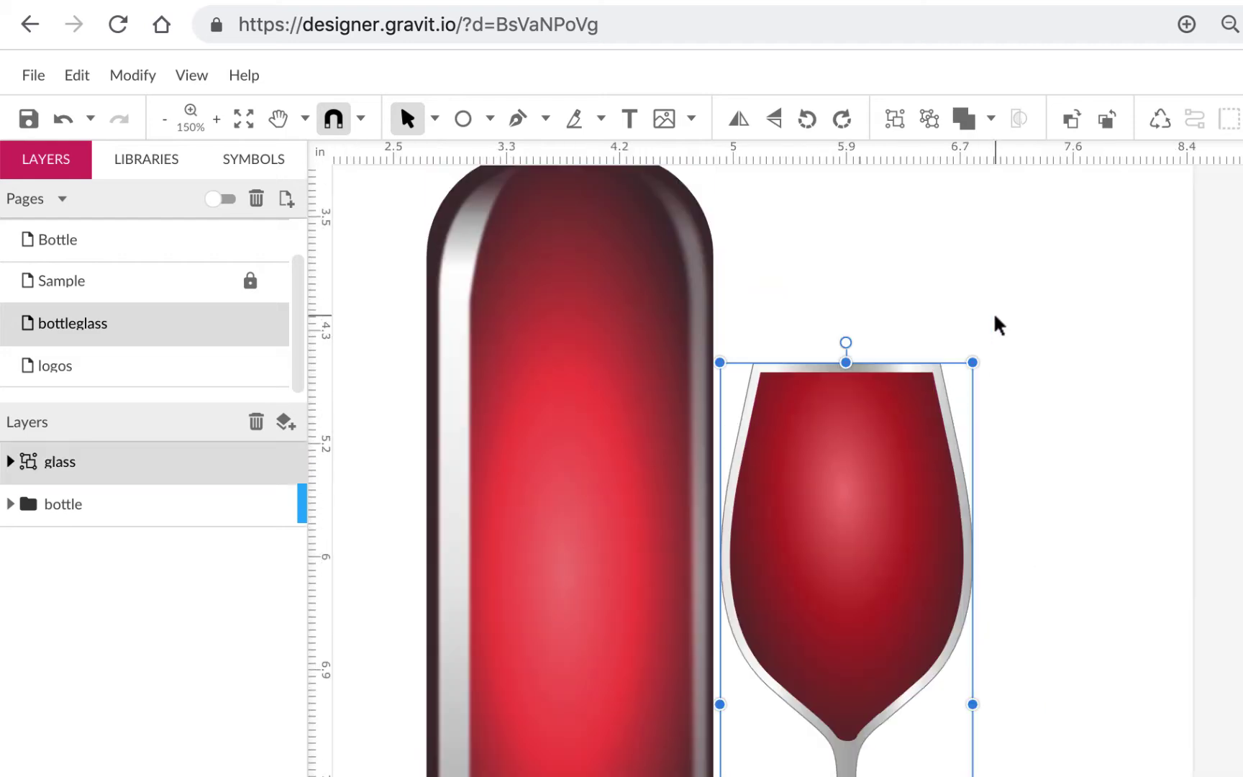
{"action": "left_click", "coordinate": [995, 317]}
{"action": "left_click", "coordinate": [924, 397]}
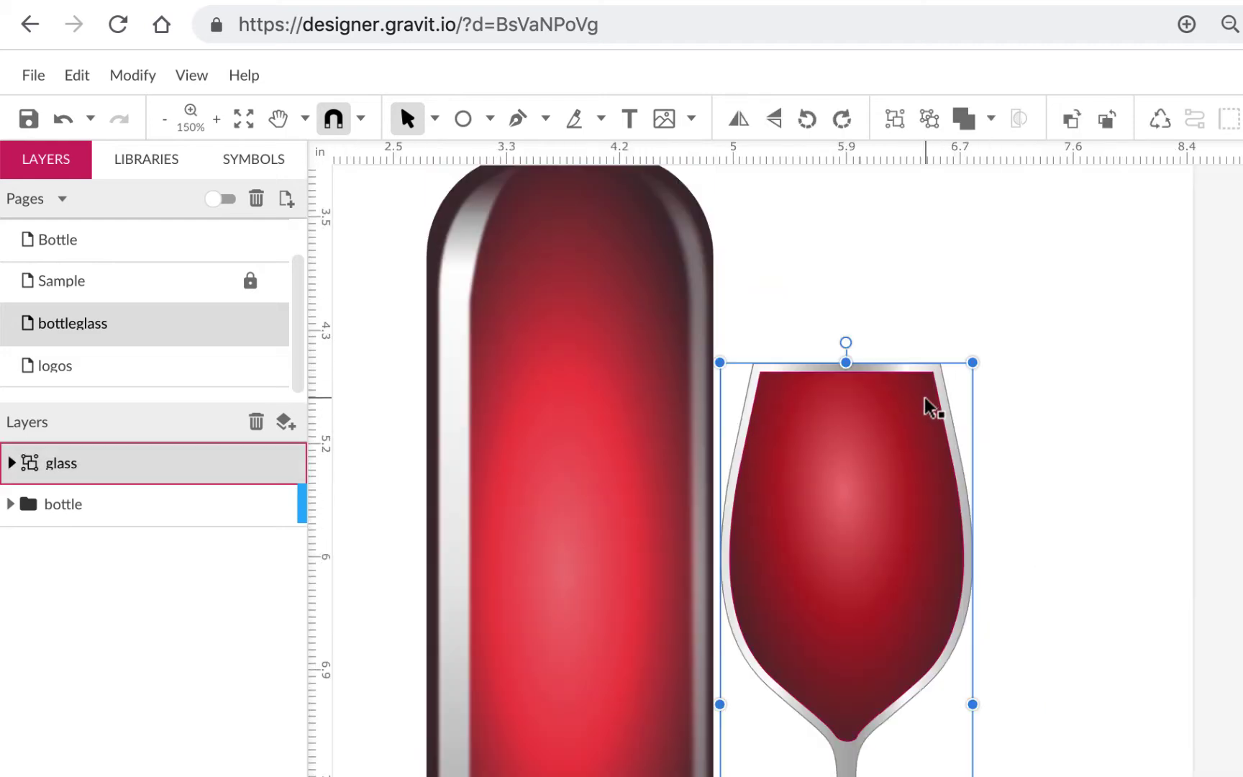
{"action": "double_click", "coordinate": [882, 395]}
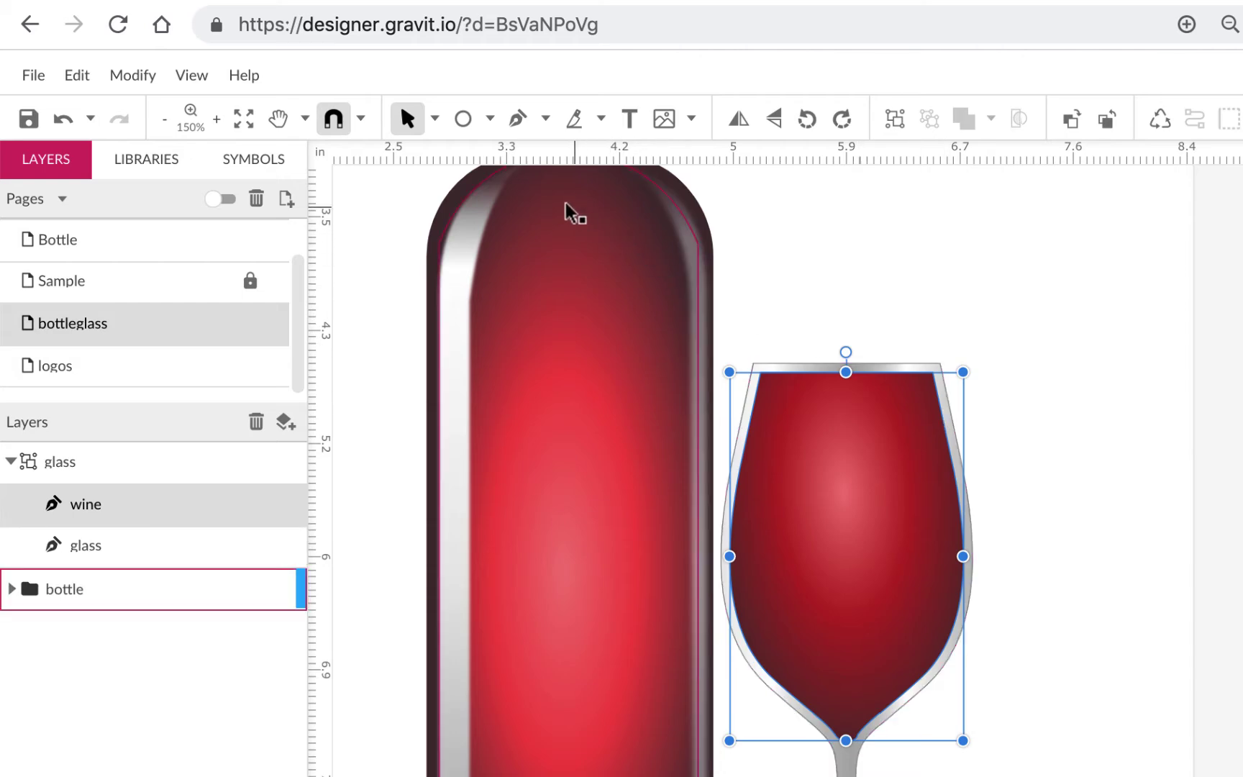
{"action": "key", "text": "r"}
{"action": "left_click_drag", "start_coordinate": [729, 305], "coordinate": [1004, 414]}
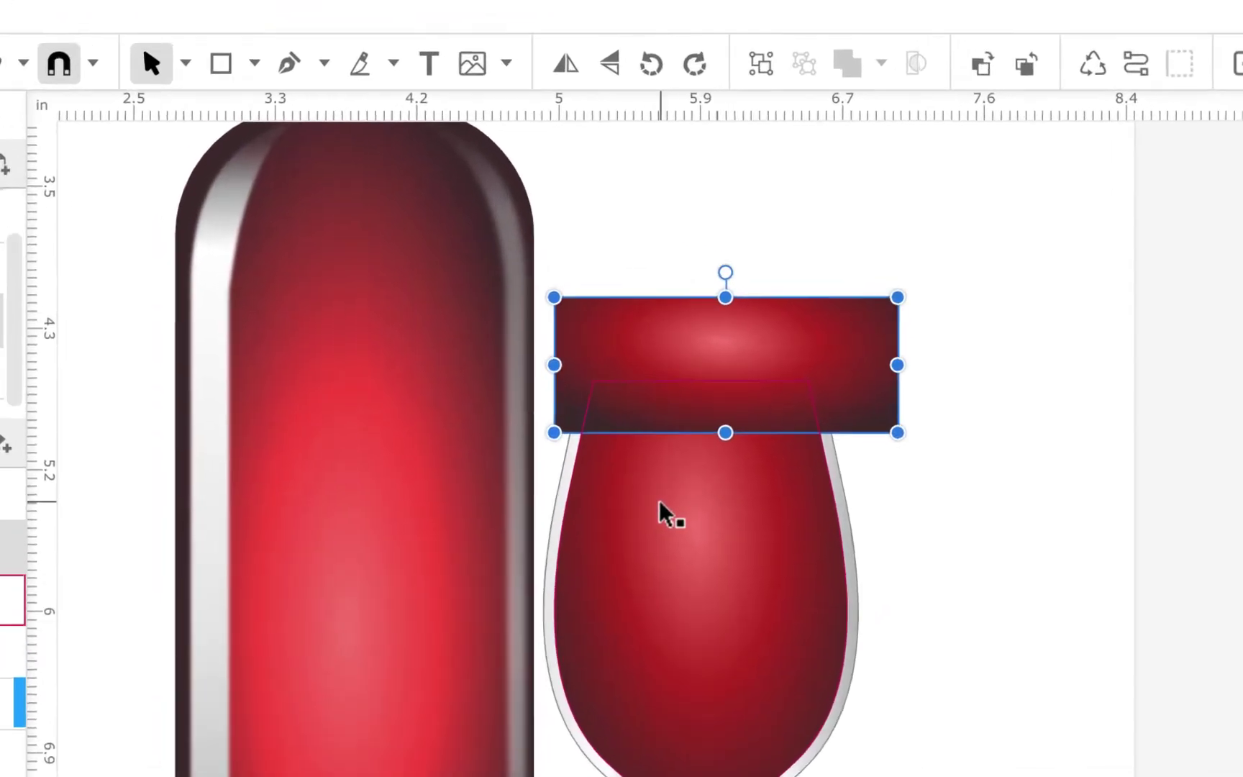
Step: Subtract the rectangle from the wine shape so the wine level sits below the glass rim
{"action": "left_click", "coordinate": [811, 471], "text": "shift"}
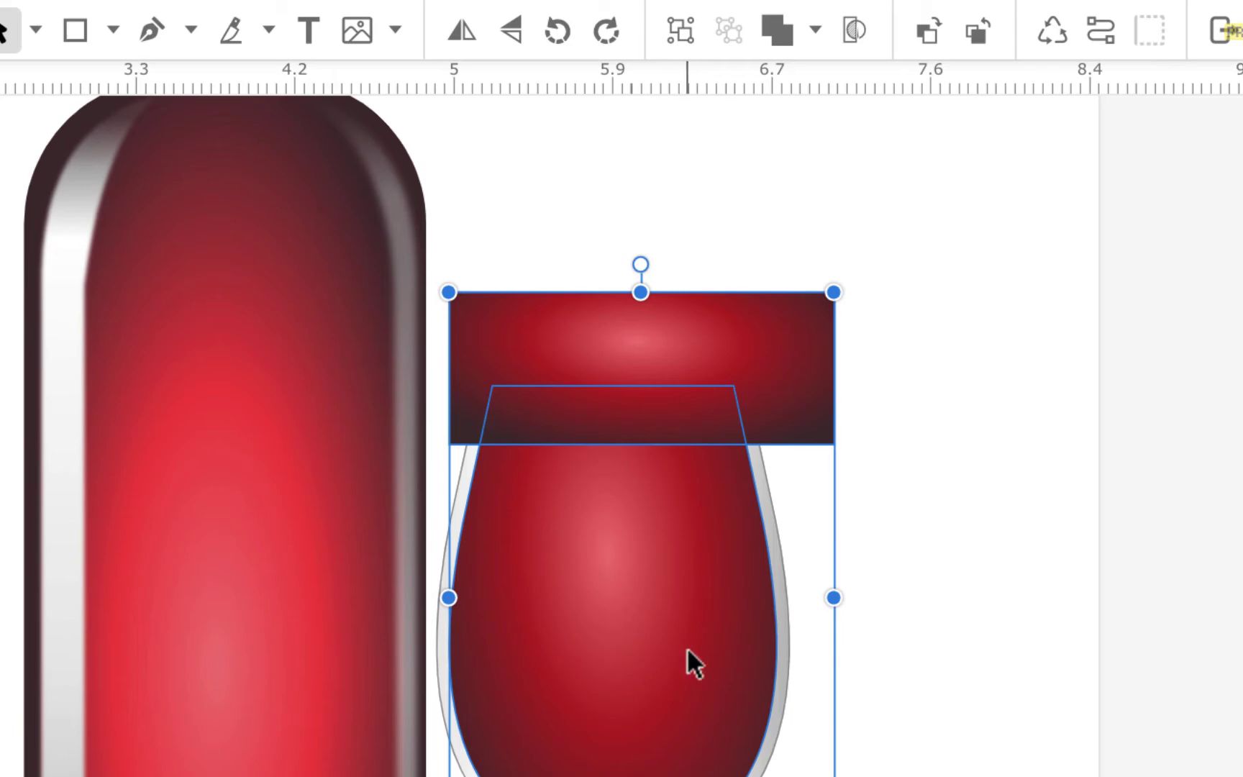
{"action": "left_click", "coordinate": [813, 29]}
{"action": "left_click", "coordinate": [838, 127]}
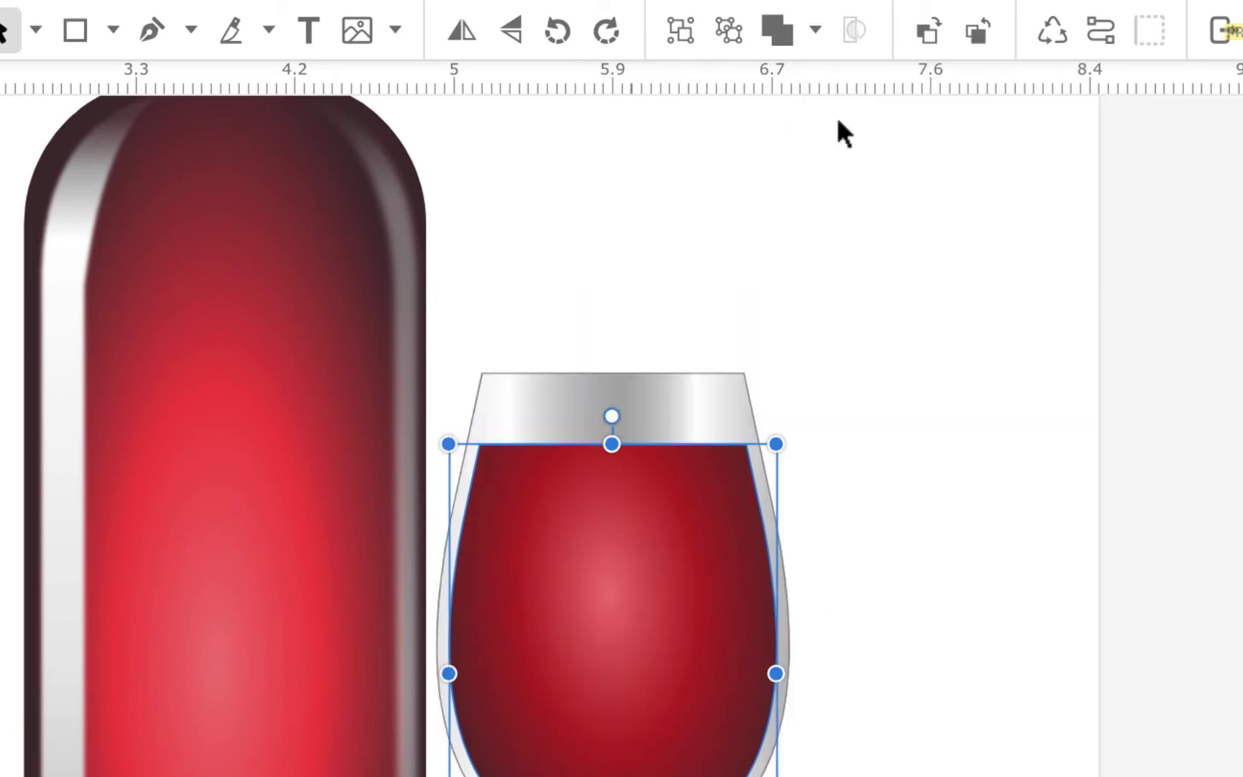
{"action": "left_click", "coordinate": [890, 319]}
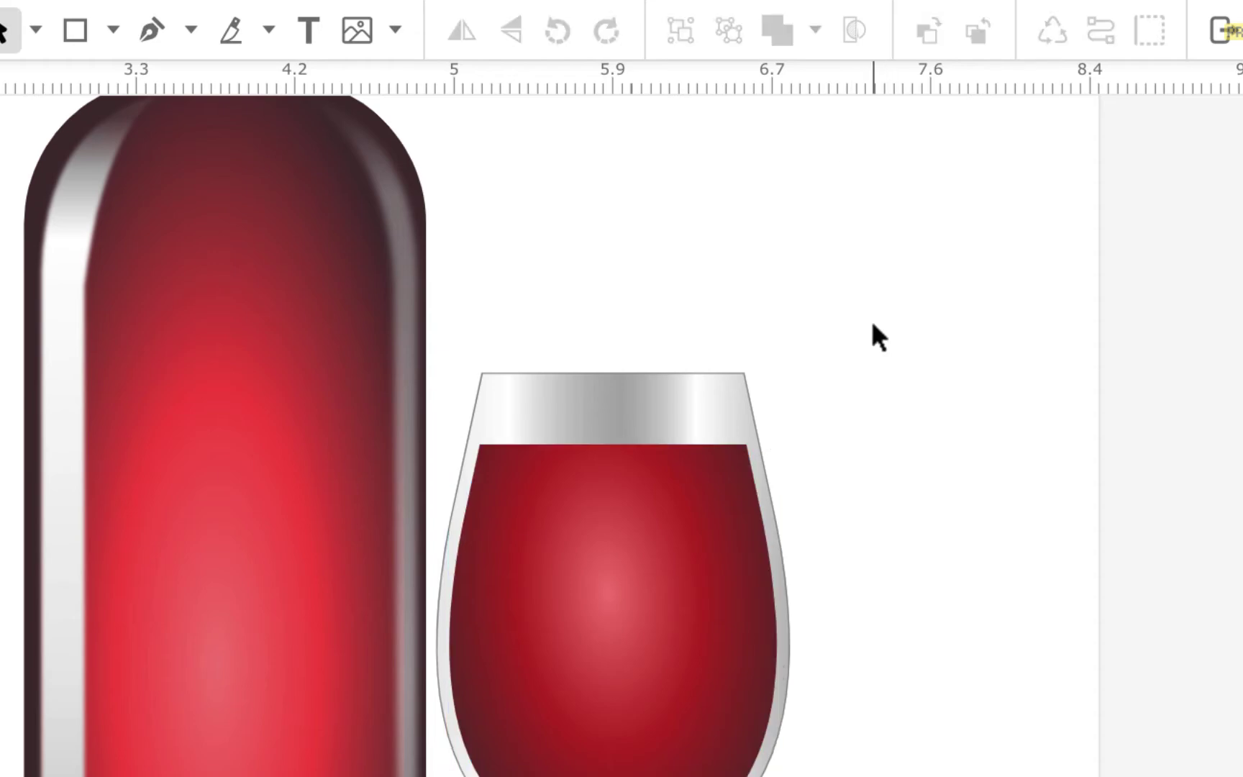
Step: Move the glass group farther right of the bottle and collapse its contents in the layer list
{"action": "scroll", "coordinate": [791, 388], "scroll_direction": "down", "scroll_amount": 1}
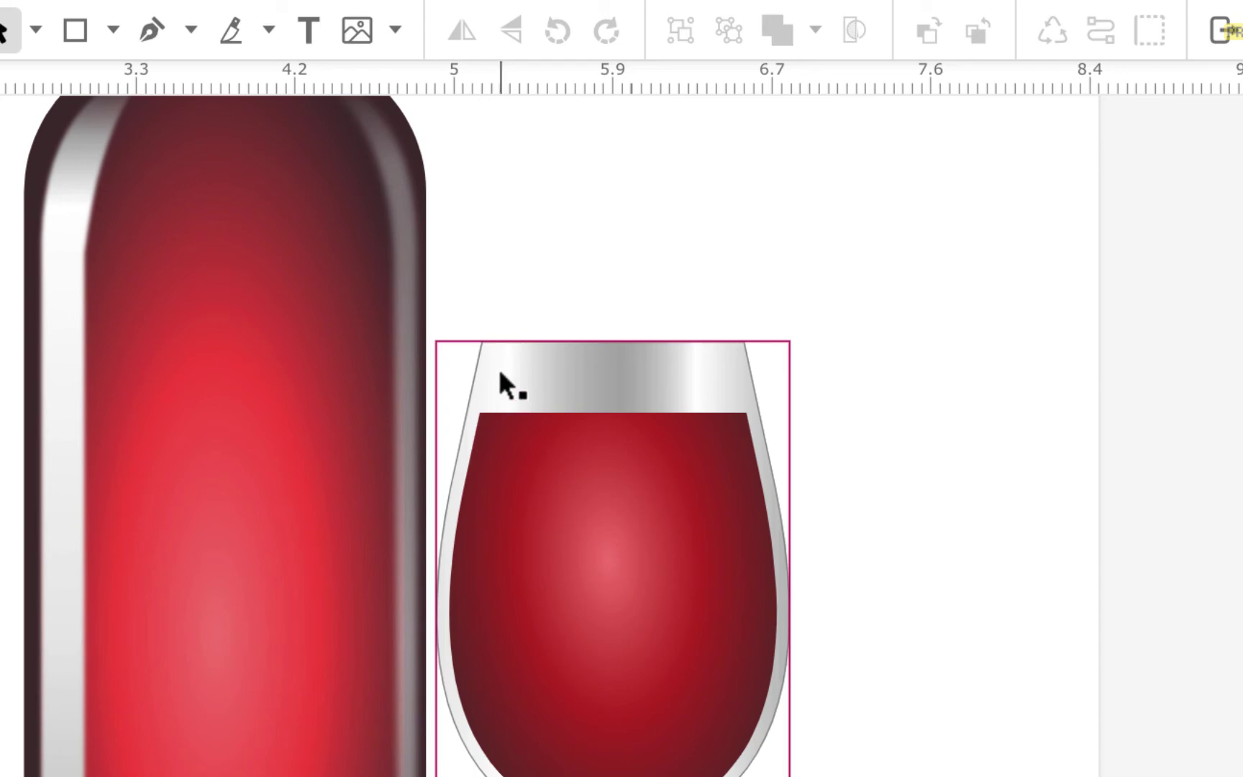
{"action": "scroll", "coordinate": [891, 360], "scroll_direction": "down", "scroll_amount": 2}
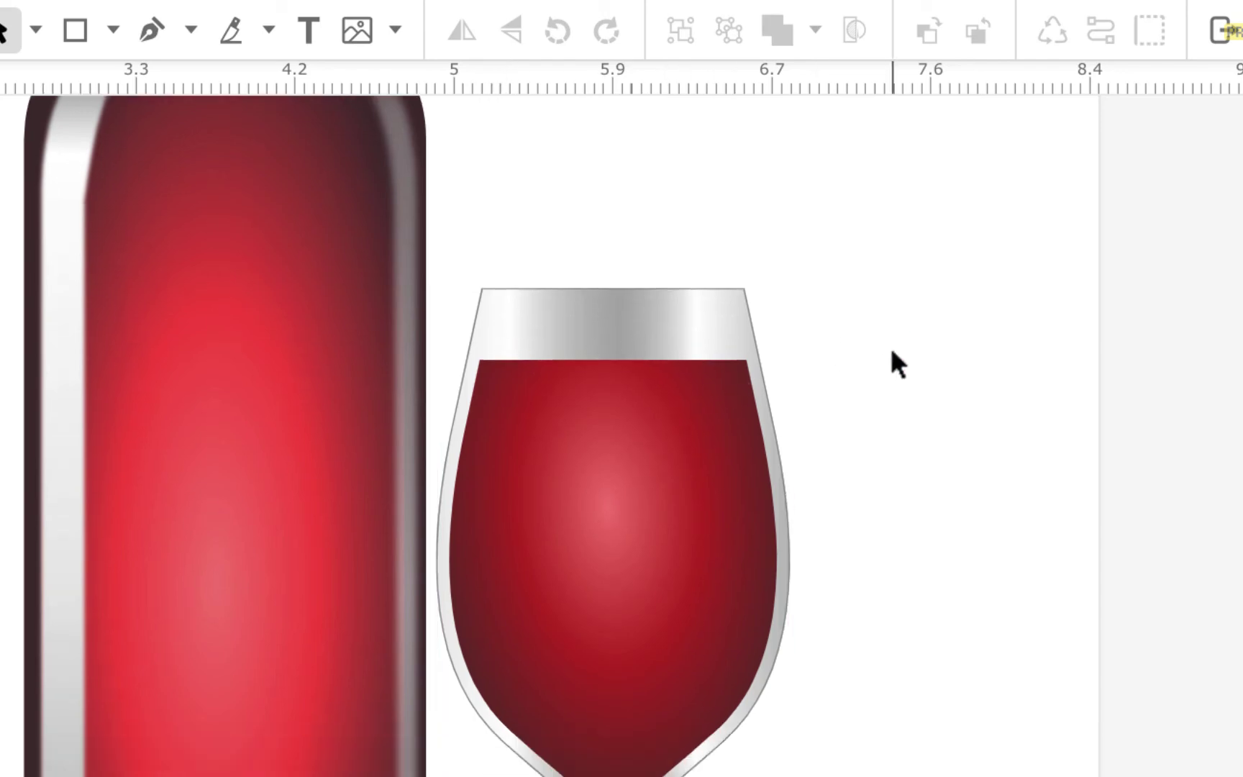
{"action": "scroll", "coordinate": [890, 346], "scroll_direction": "down", "scroll_amount": 1}
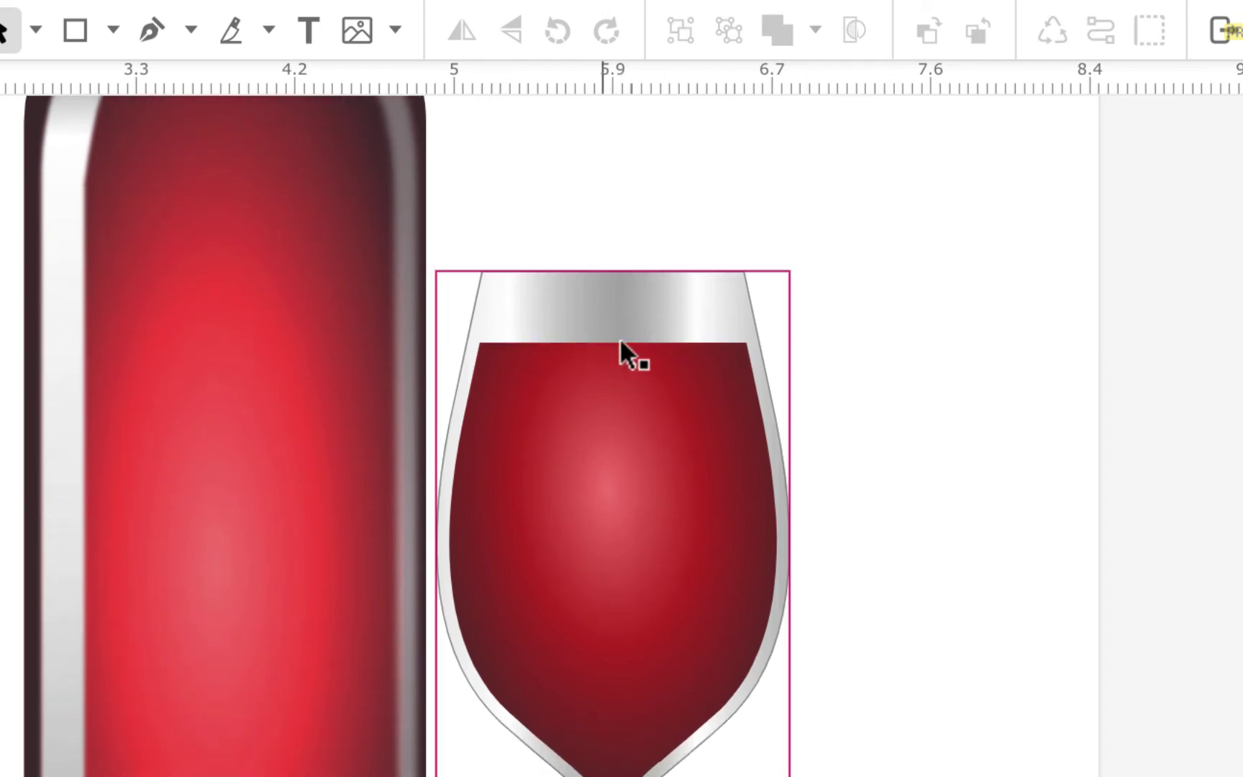
{"action": "scroll", "coordinate": [886, 382], "scroll_direction": "down", "scroll_amount": 1}
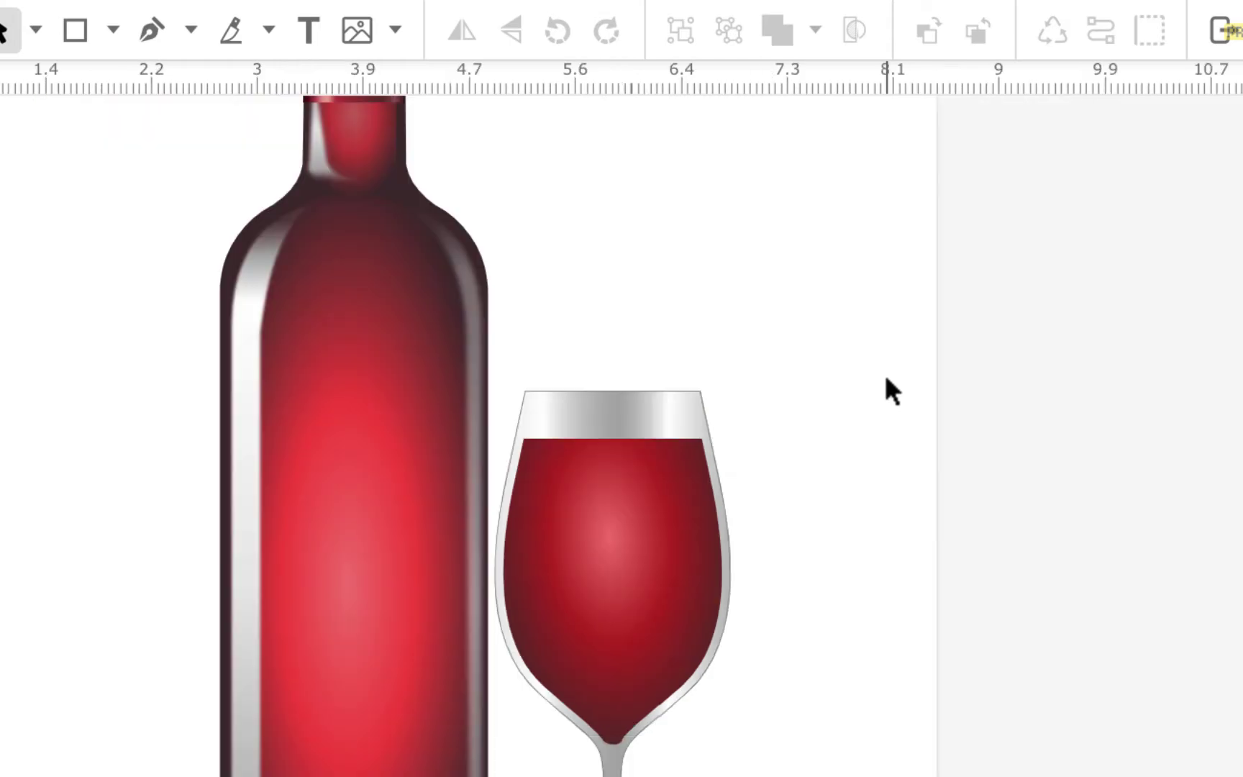
{"action": "left_click", "coordinate": [695, 514]}
{"action": "left_click_drag", "start_coordinate": [693, 511], "coordinate": [866, 541]}
{"action": "left_click", "coordinate": [759, 270]}
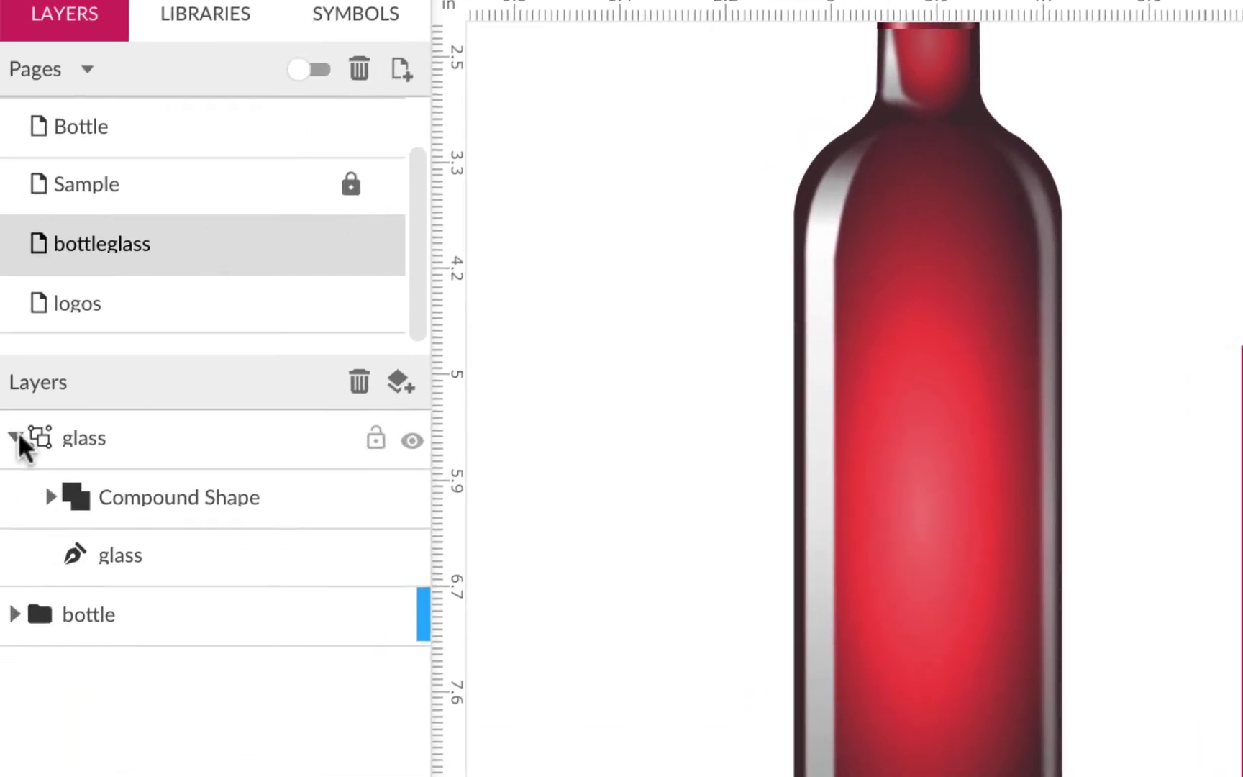
{"action": "left_click", "coordinate": [16, 436]}
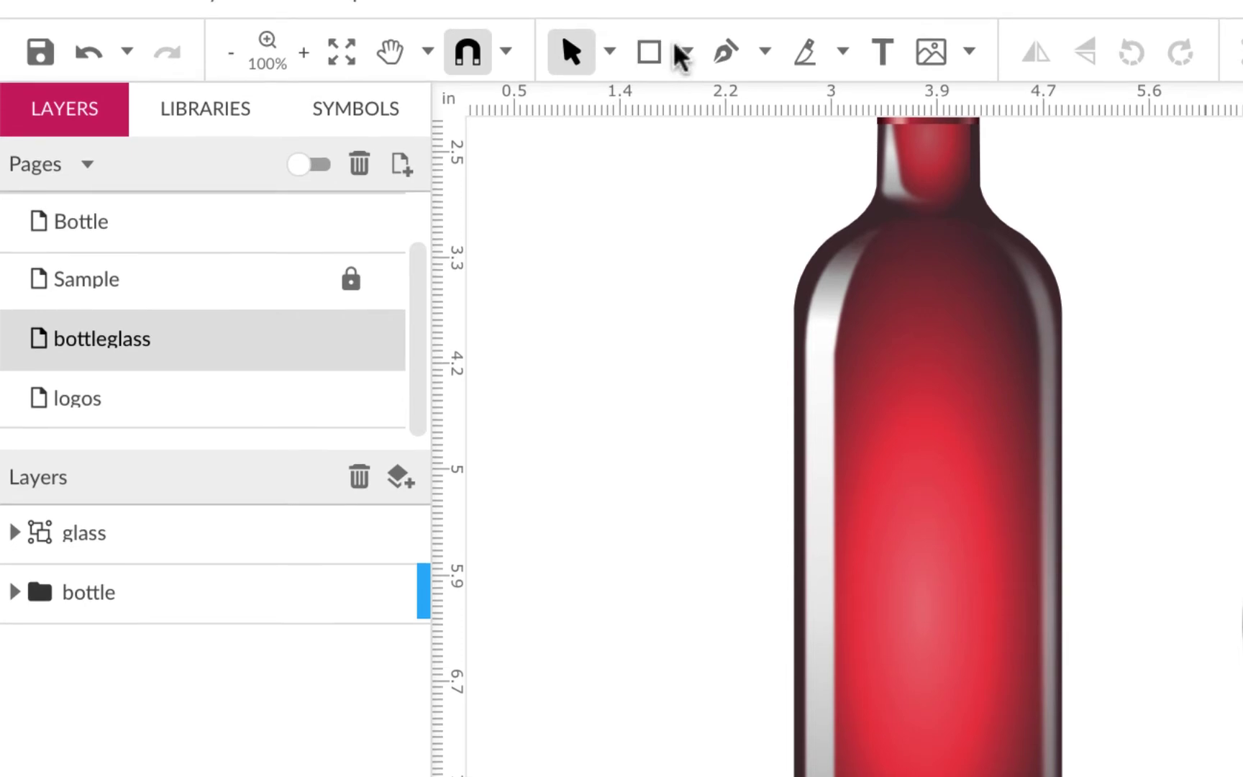
Step: Draw a label rectangle about 1.96 in wide and 2.69 in high across the lower middle of the bottle
{"action": "left_click", "coordinate": [687, 50]}
{"action": "left_click", "coordinate": [738, 147]}
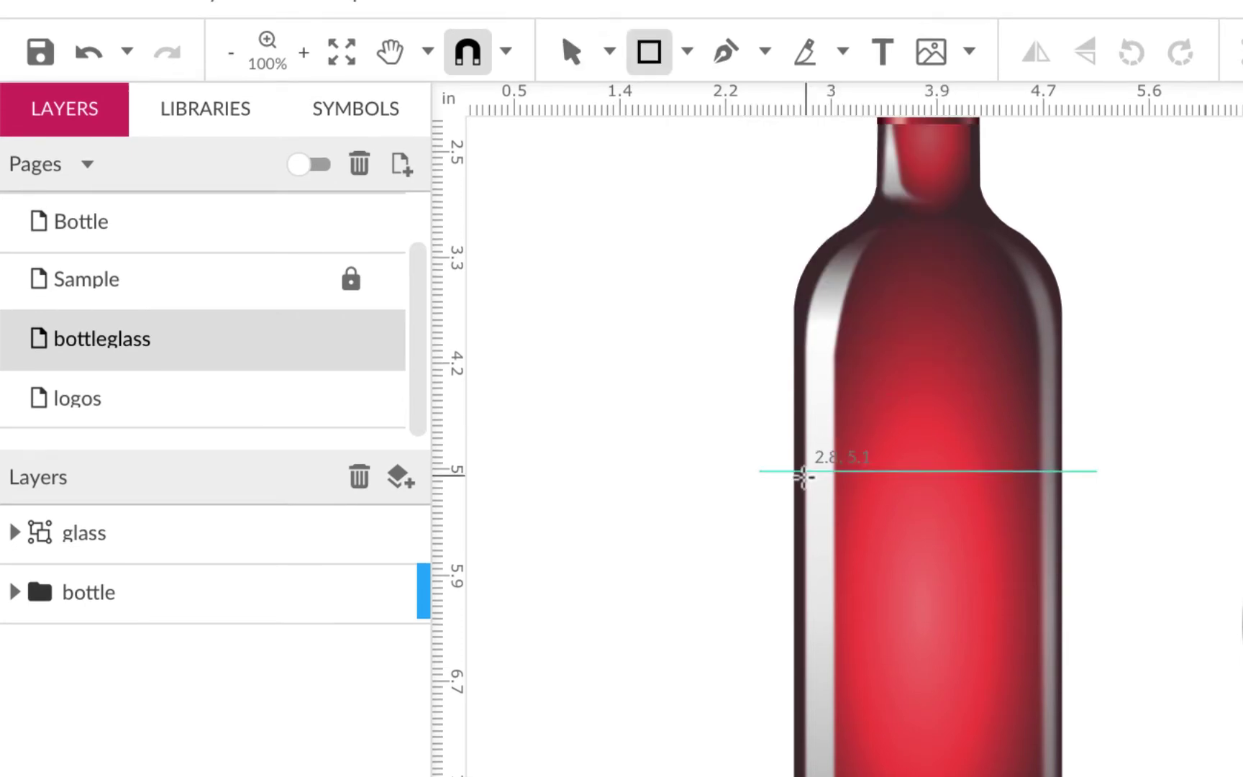
{"action": "left_click_drag", "start_coordinate": [810, 464], "coordinate": [1005, 776]}
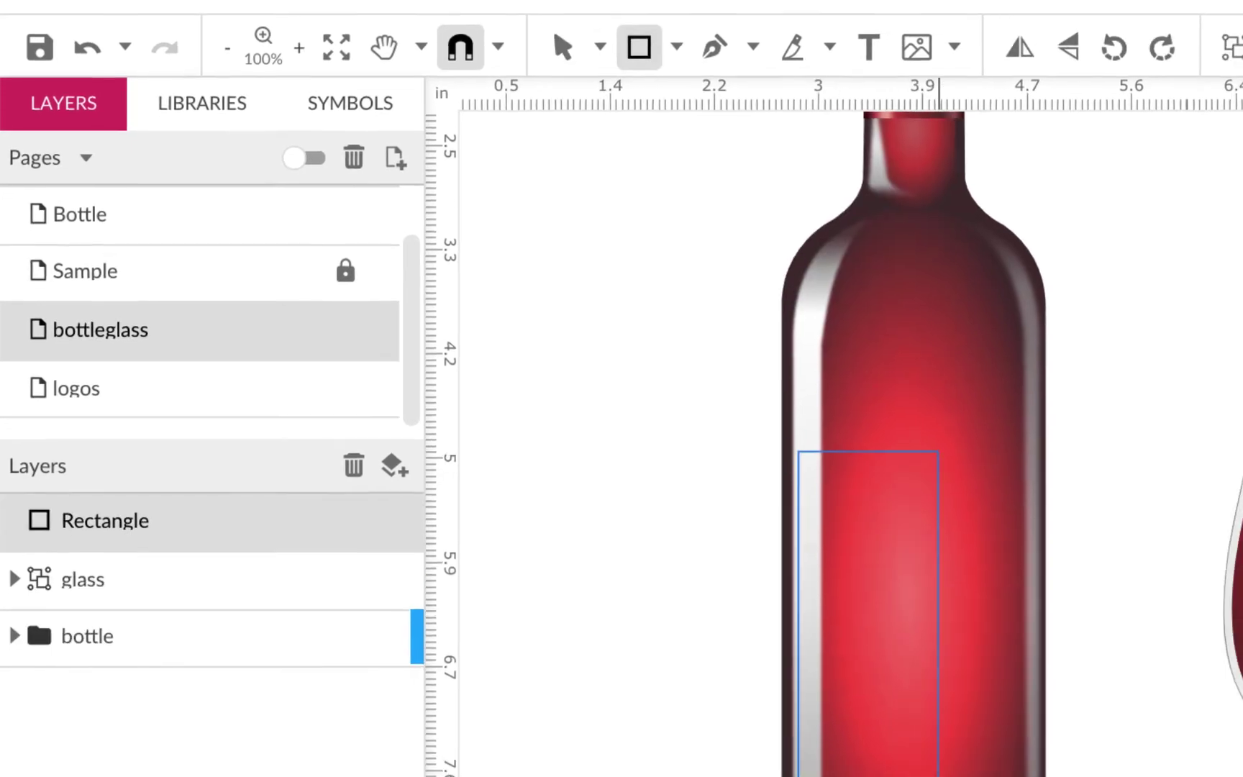
{"action": "mouse_move", "coordinate": [883, 694]}
{"action": "left_mouse_down"}
{"action": "mouse_move", "coordinate": [922, 678]}
{"action": "mouse_move", "coordinate": [926, 660]}
{"action": "mouse_move", "coordinate": [904, 650]}
{"action": "left_mouse_up"}
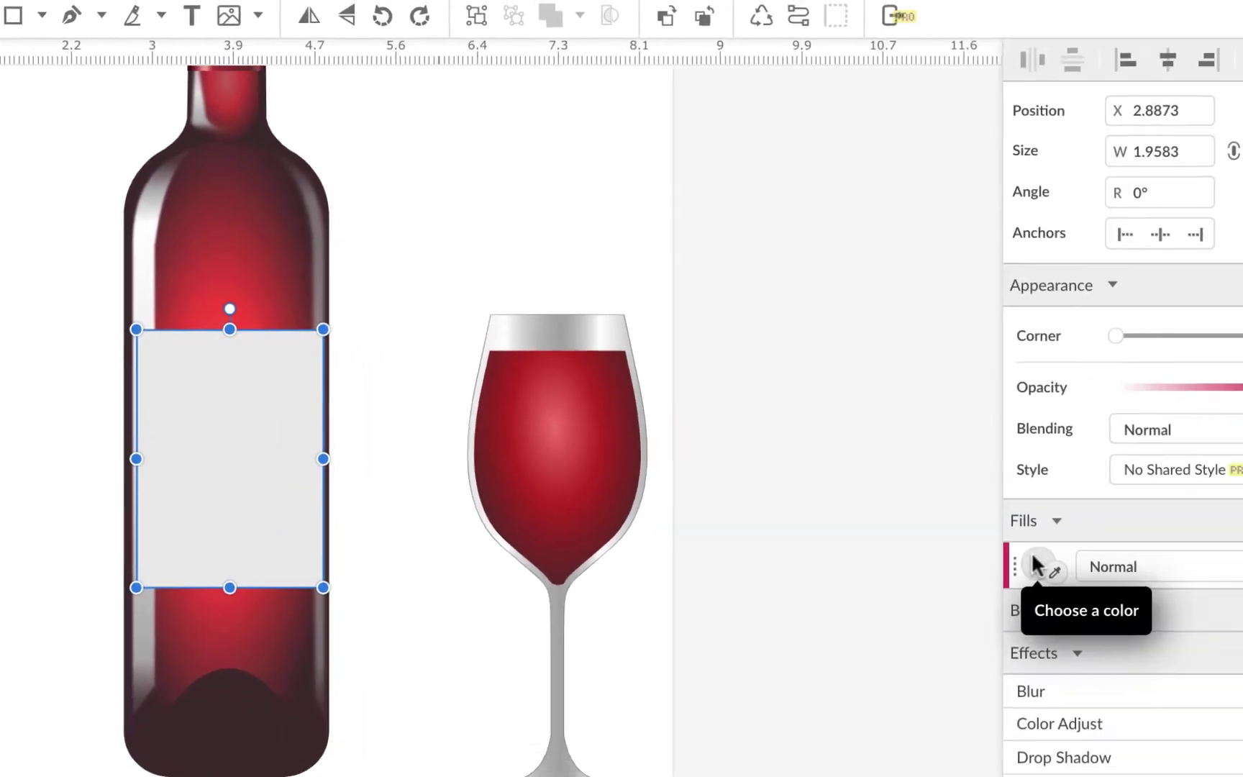
{"action": "left_click", "coordinate": [893, 540]}
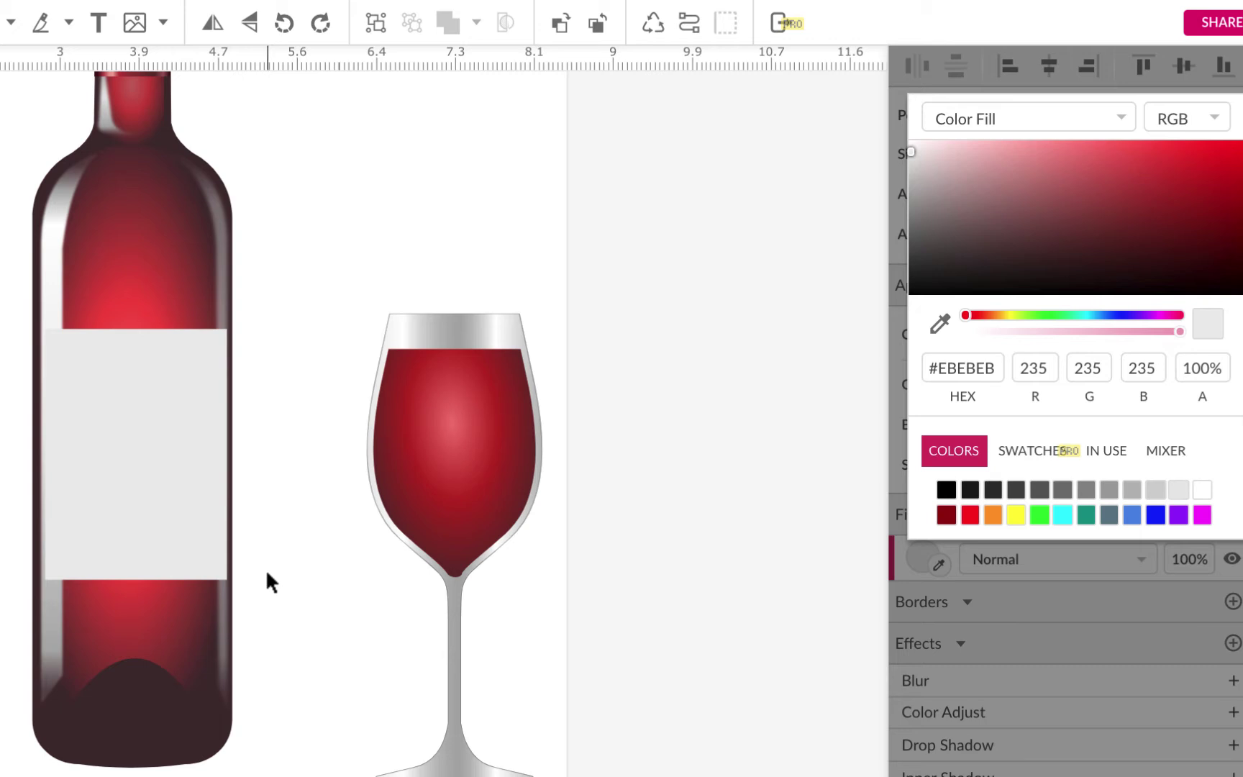
{"action": "left_click", "coordinate": [654, 447]}
{"action": "left_click", "coordinate": [96, 382]}
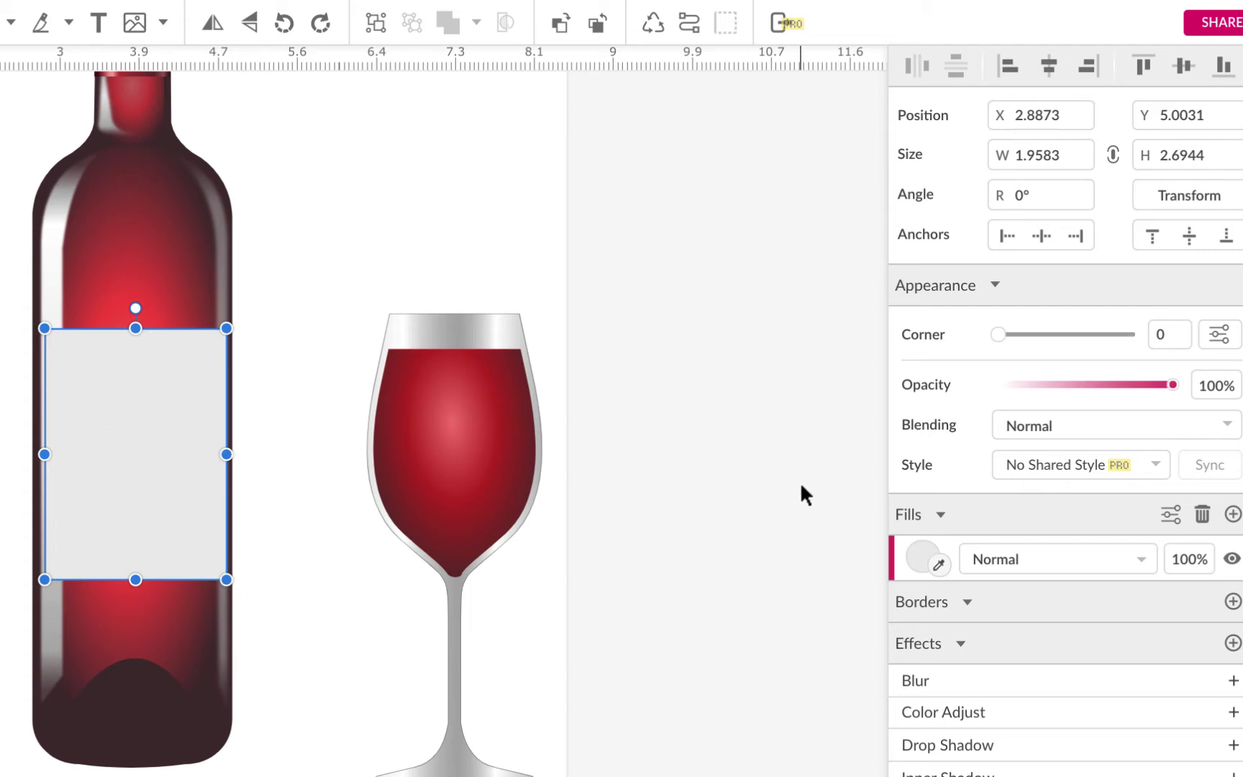
Step: Change the label rectangle's fill from a solid colour to a linear gradient
{"action": "left_click", "coordinate": [922, 555]}
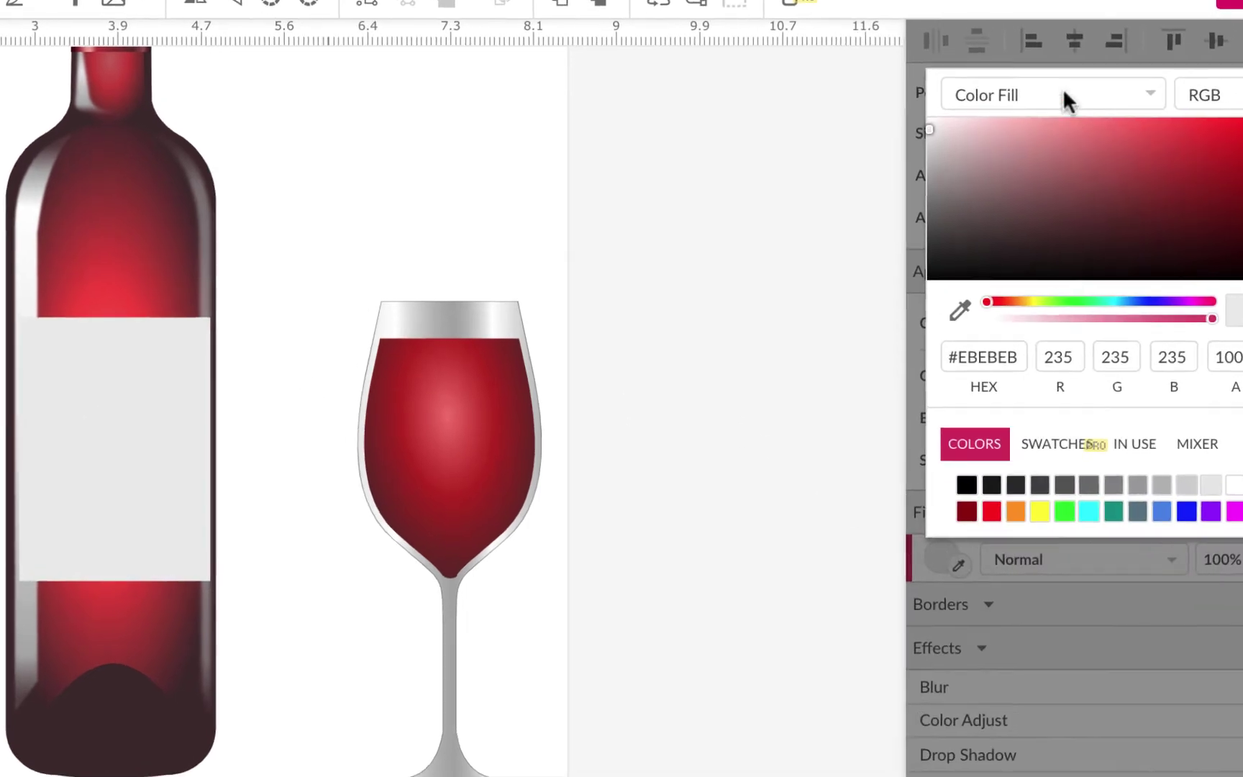
{"action": "left_click", "coordinate": [1046, 115]}
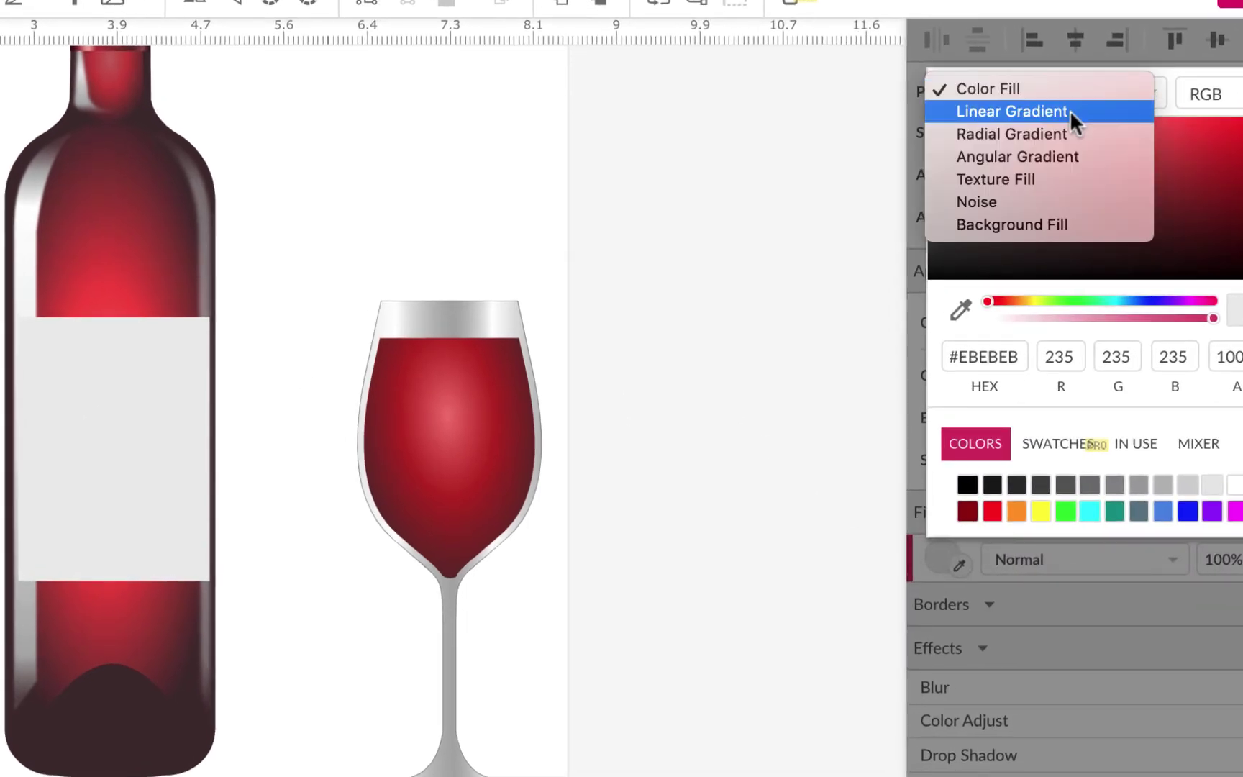
{"action": "left_click", "coordinate": [1069, 110]}
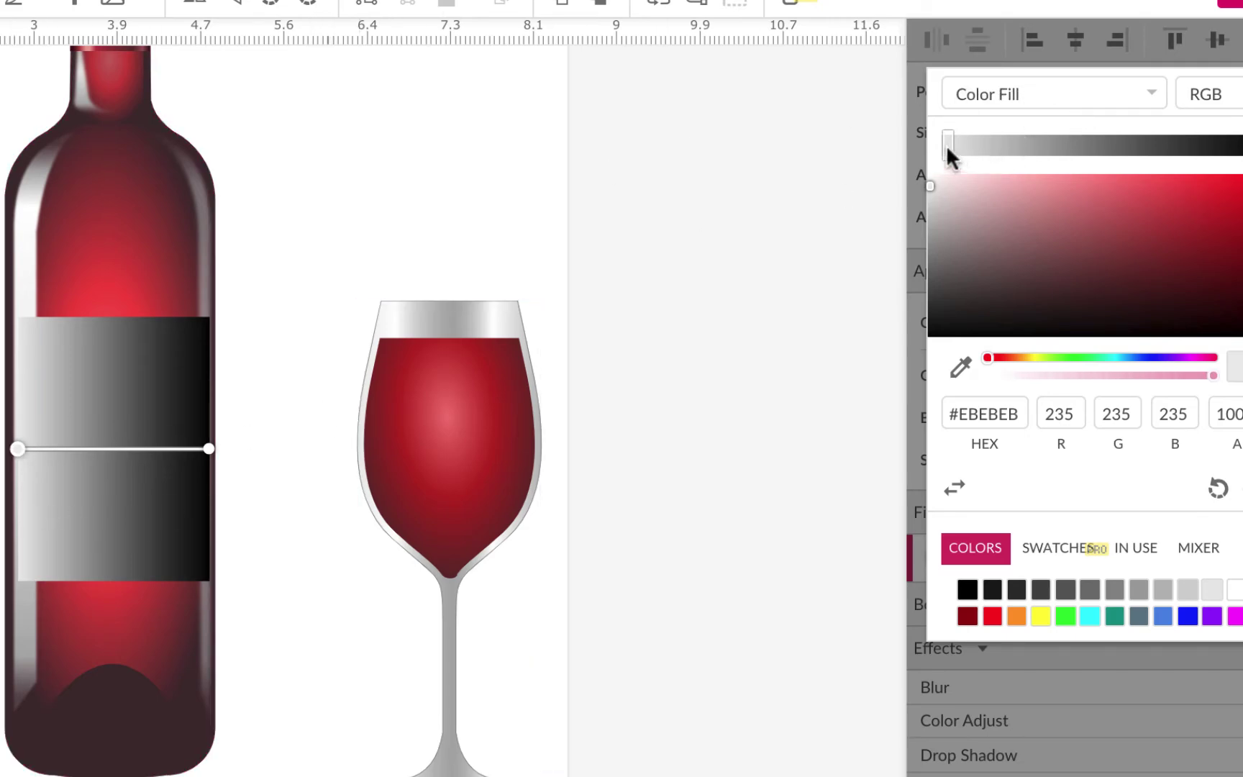
Step: Try to recolour the label gradient with white at the start, an added white stop near it, and light grey #B9B9B9 at the end
{"action": "left_click", "coordinate": [1234, 591]}
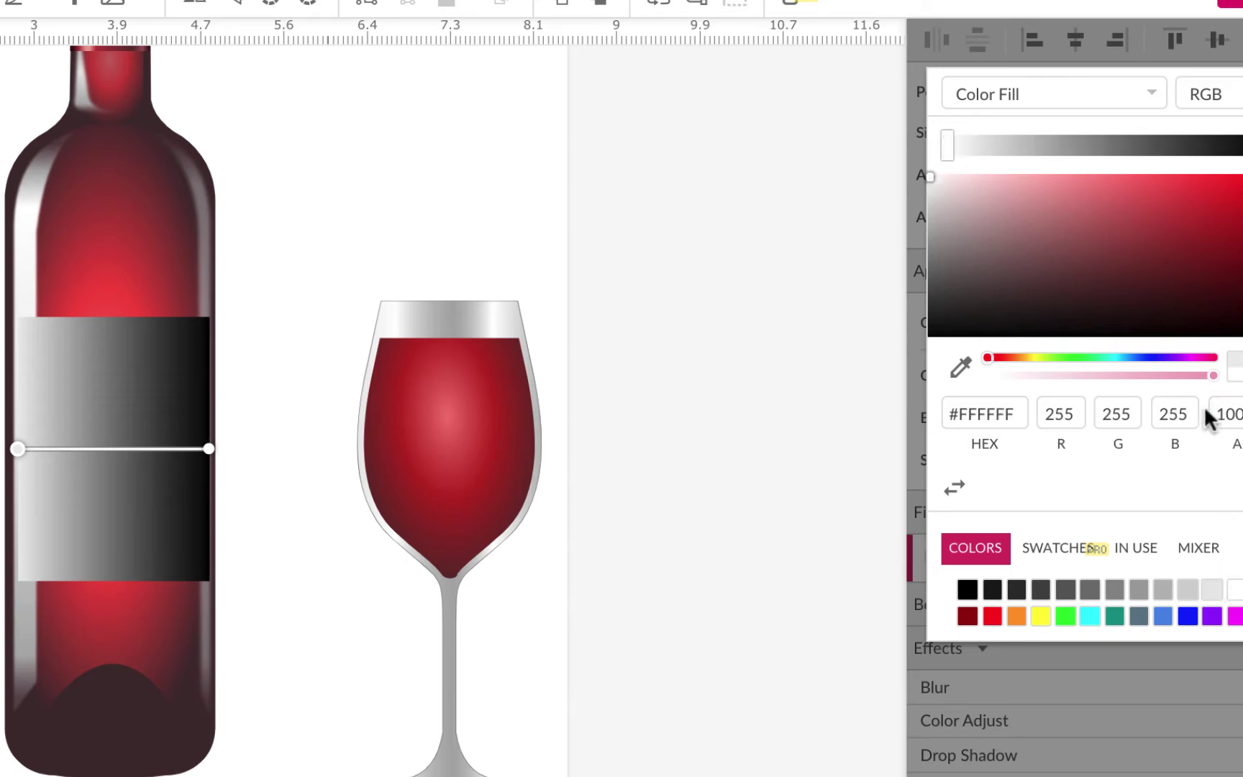
{"action": "left_click", "coordinate": [974, 148]}
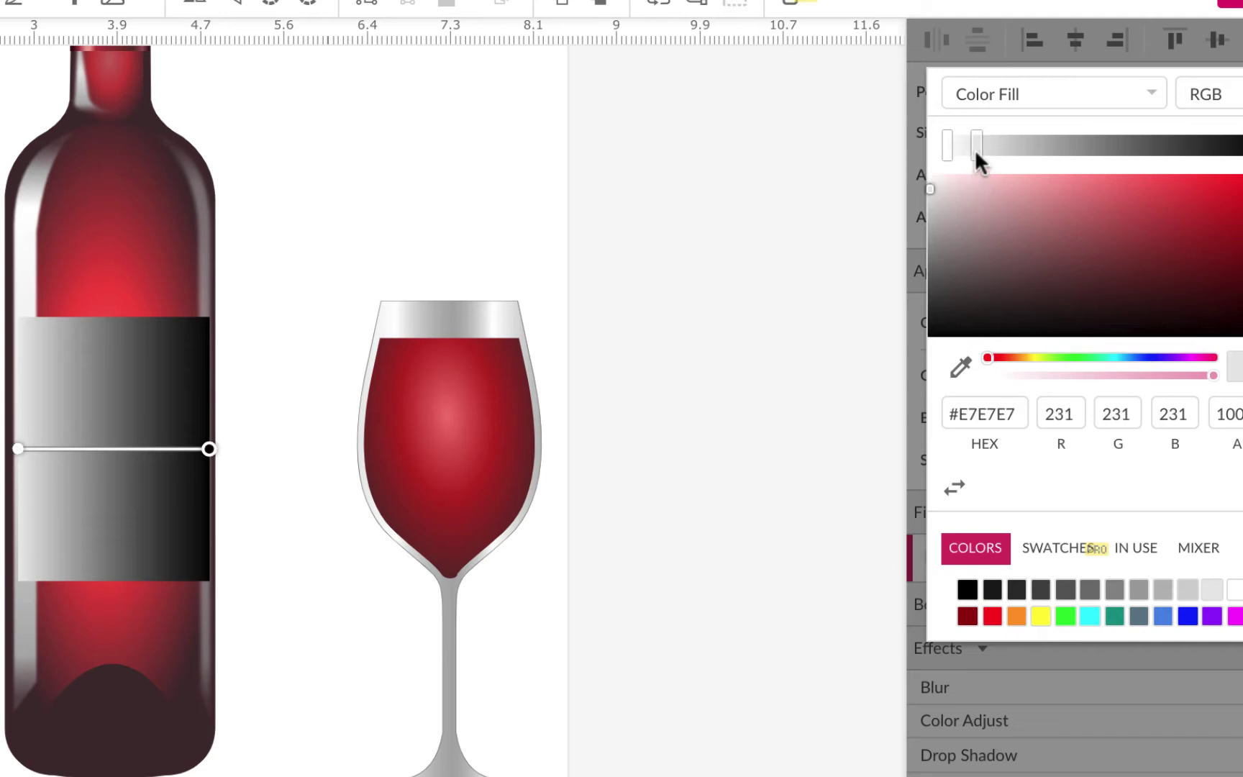
{"action": "left_click", "coordinate": [1235, 592]}
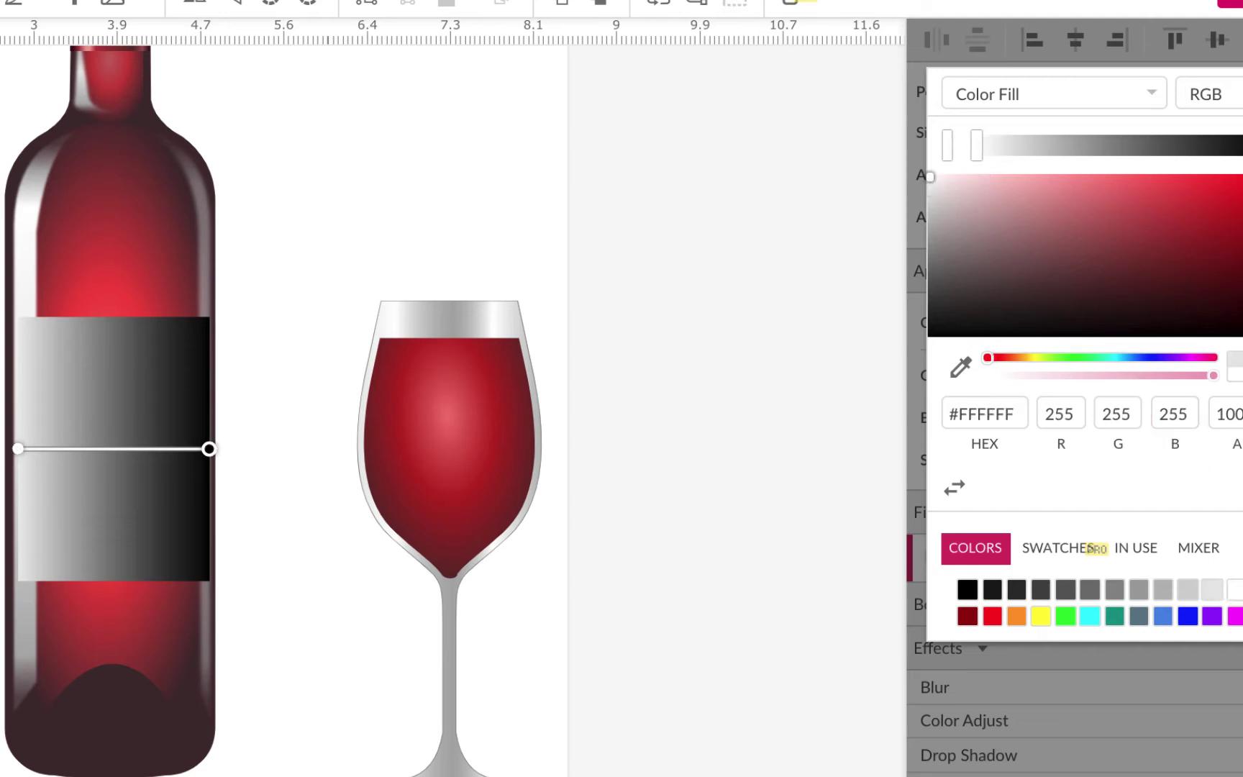
{"action": "left_click", "coordinate": [929, 333]}
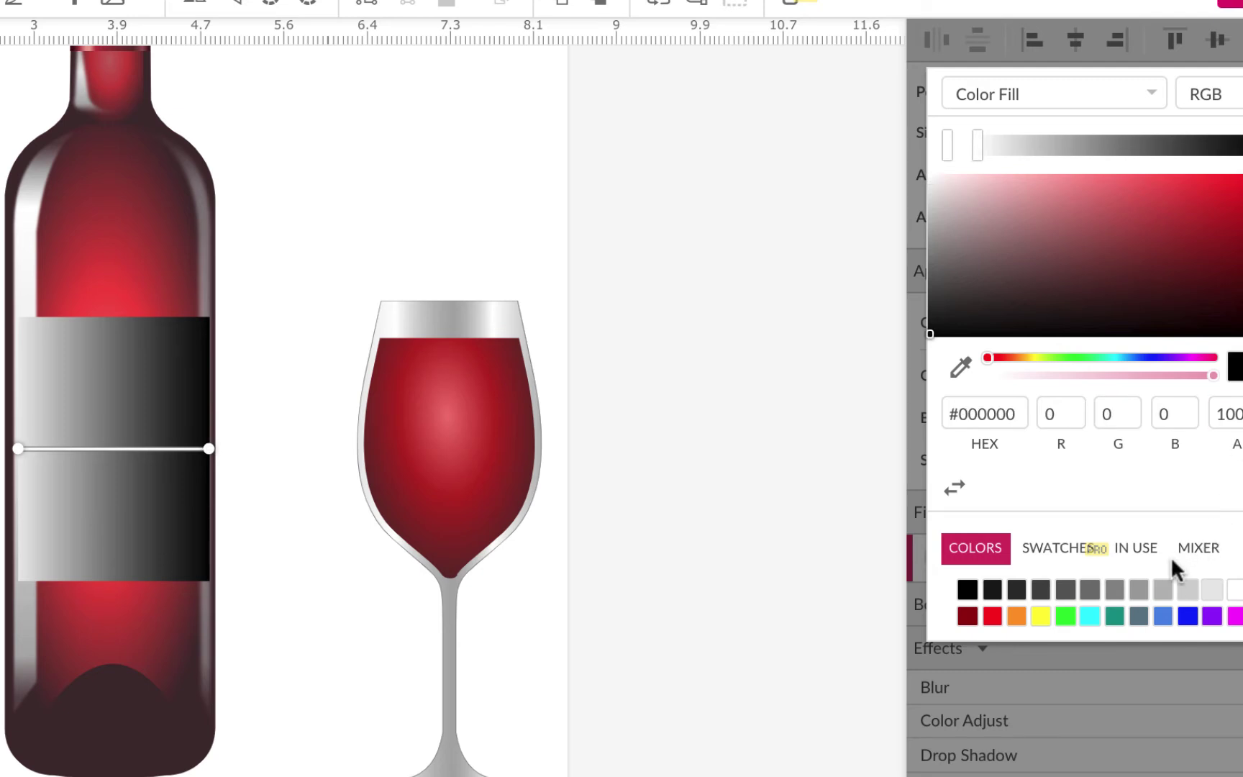
{"action": "left_click", "coordinate": [1163, 594]}
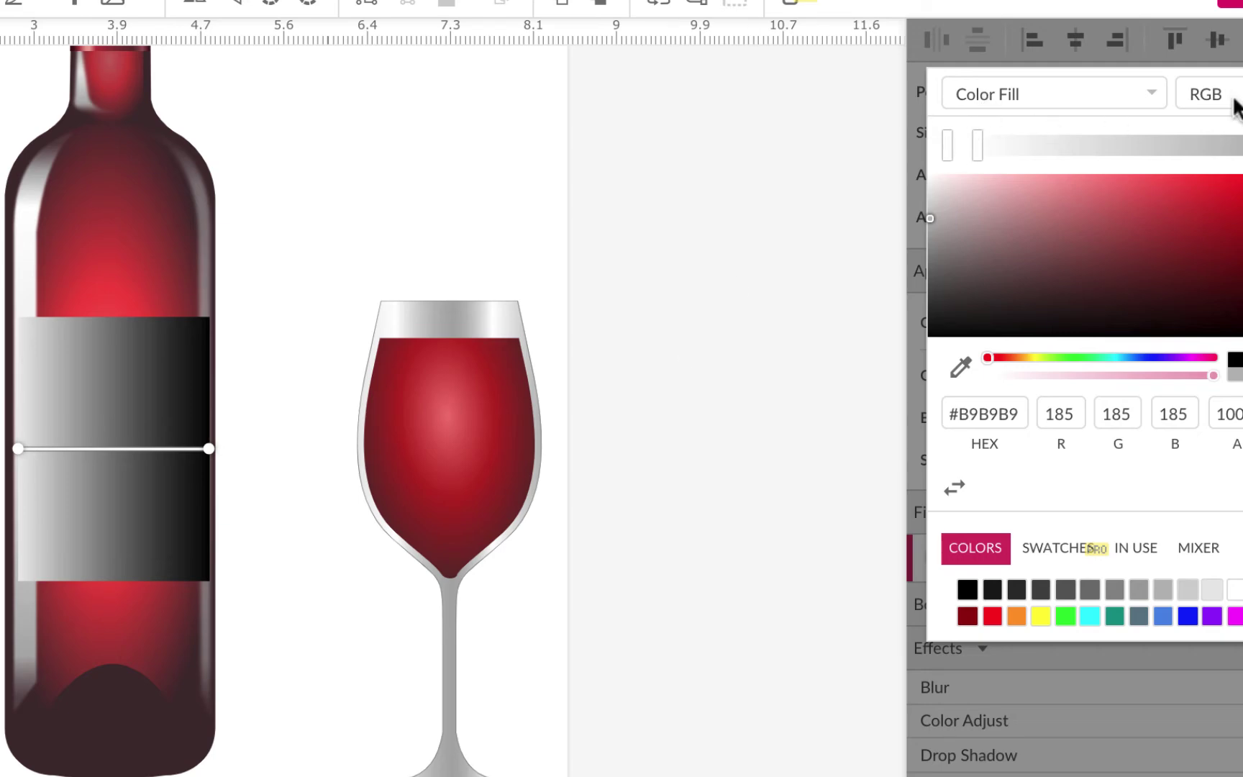
{"action": "left_click", "coordinate": [780, 244]}
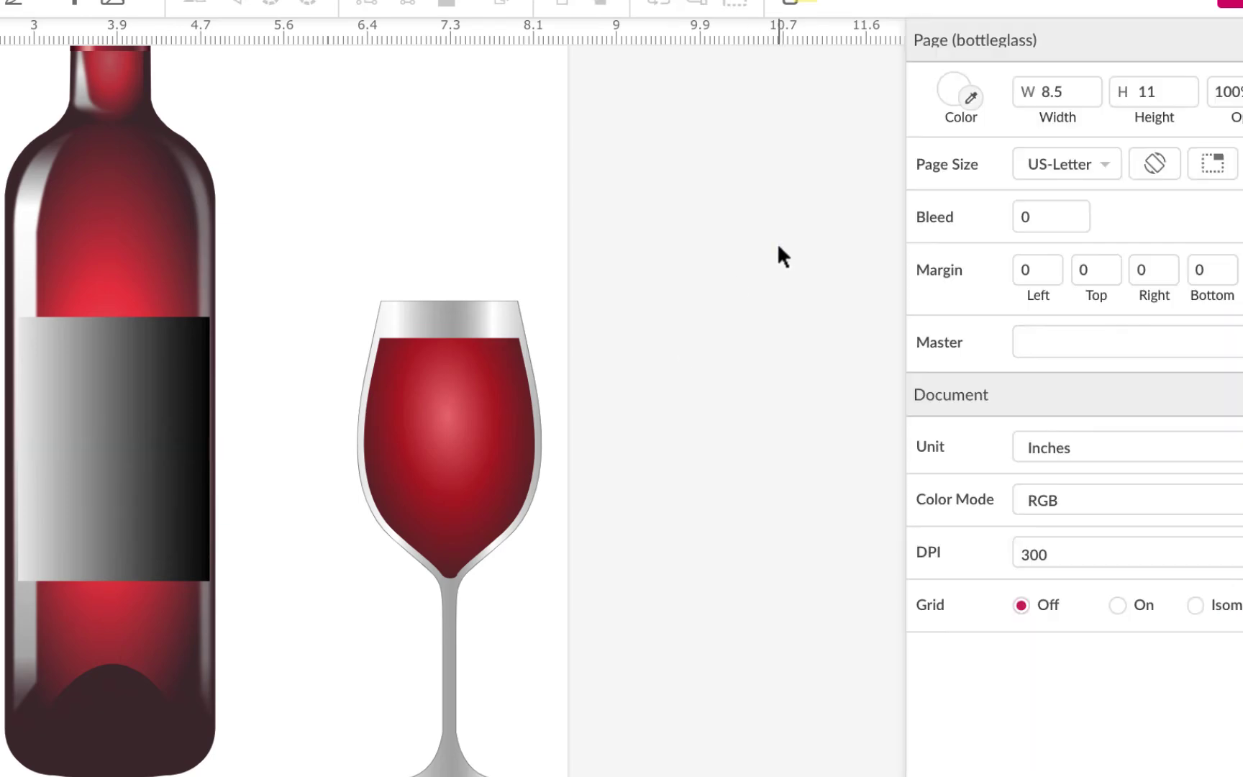
{"action": "left_click", "coordinate": [136, 468]}
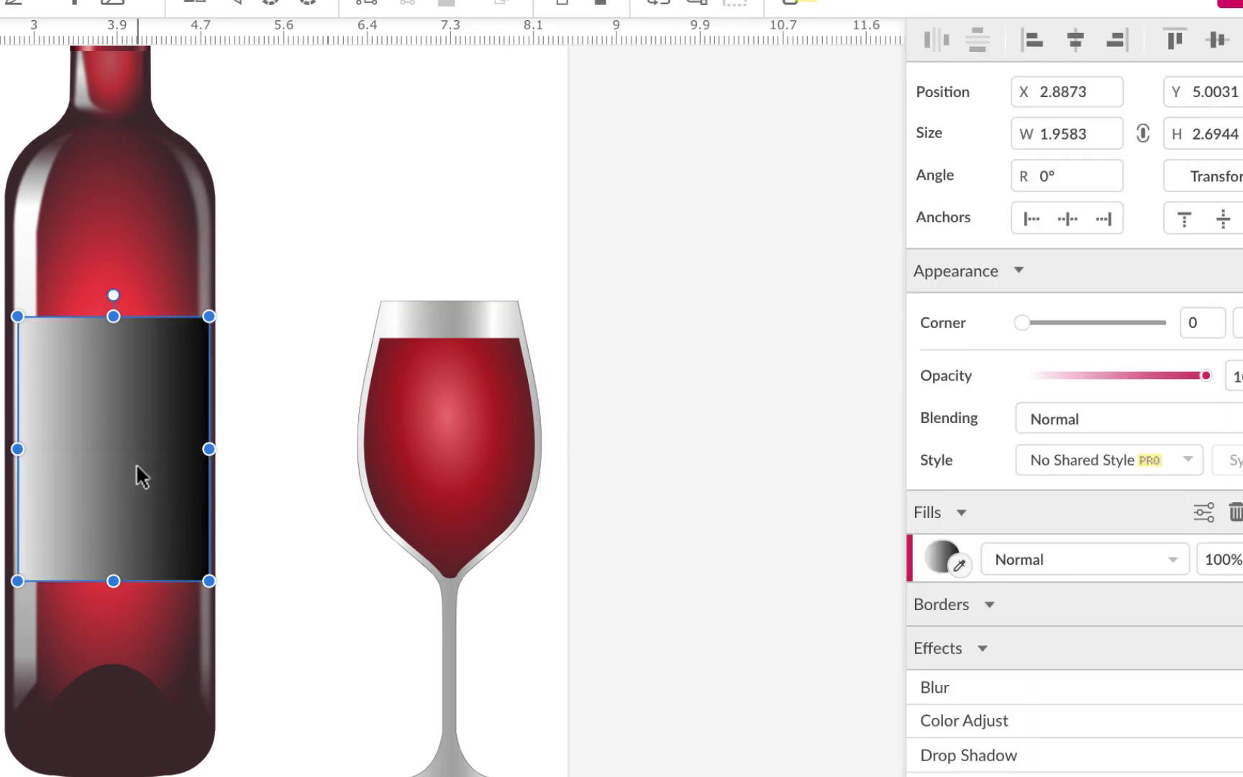
Step: Try again to add a white stop near the start of the label gradient and set its end to light grey #B9B9B9
{"action": "left_click", "coordinate": [941, 548]}
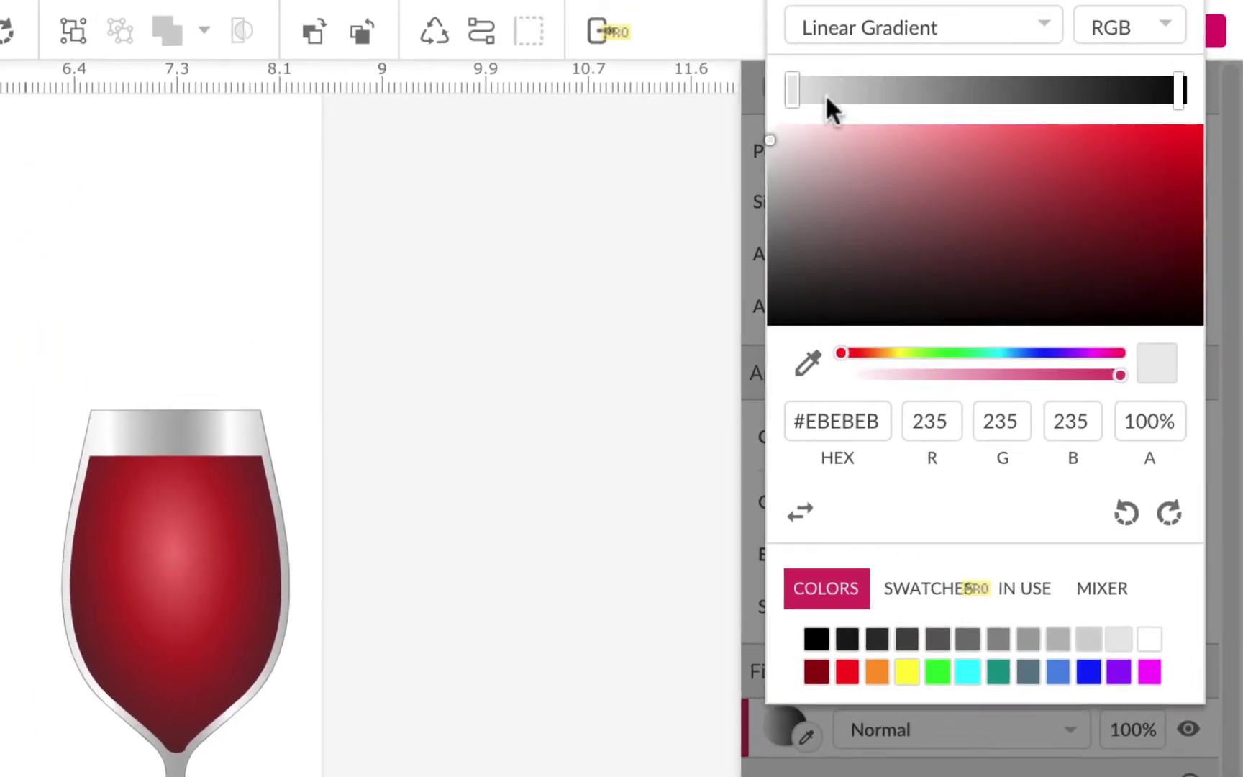
{"action": "left_click", "coordinate": [828, 94]}
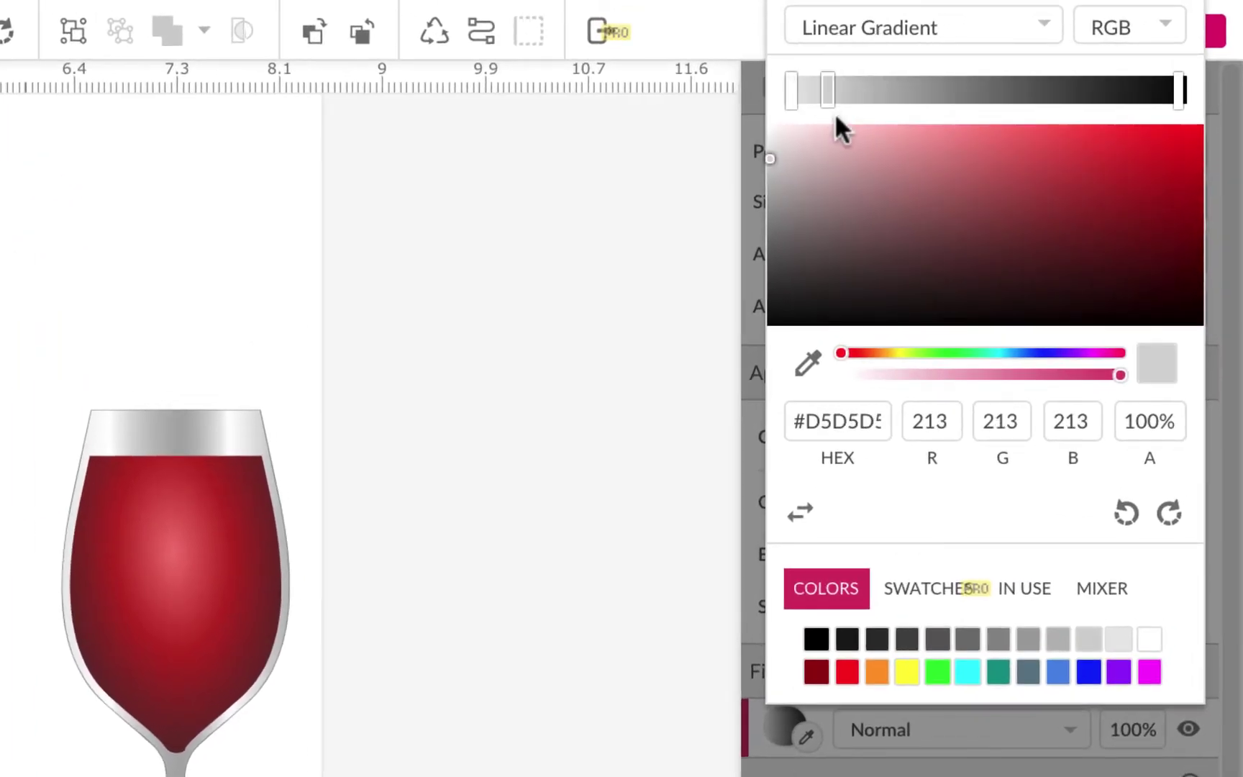
{"action": "left_click", "coordinate": [1150, 638]}
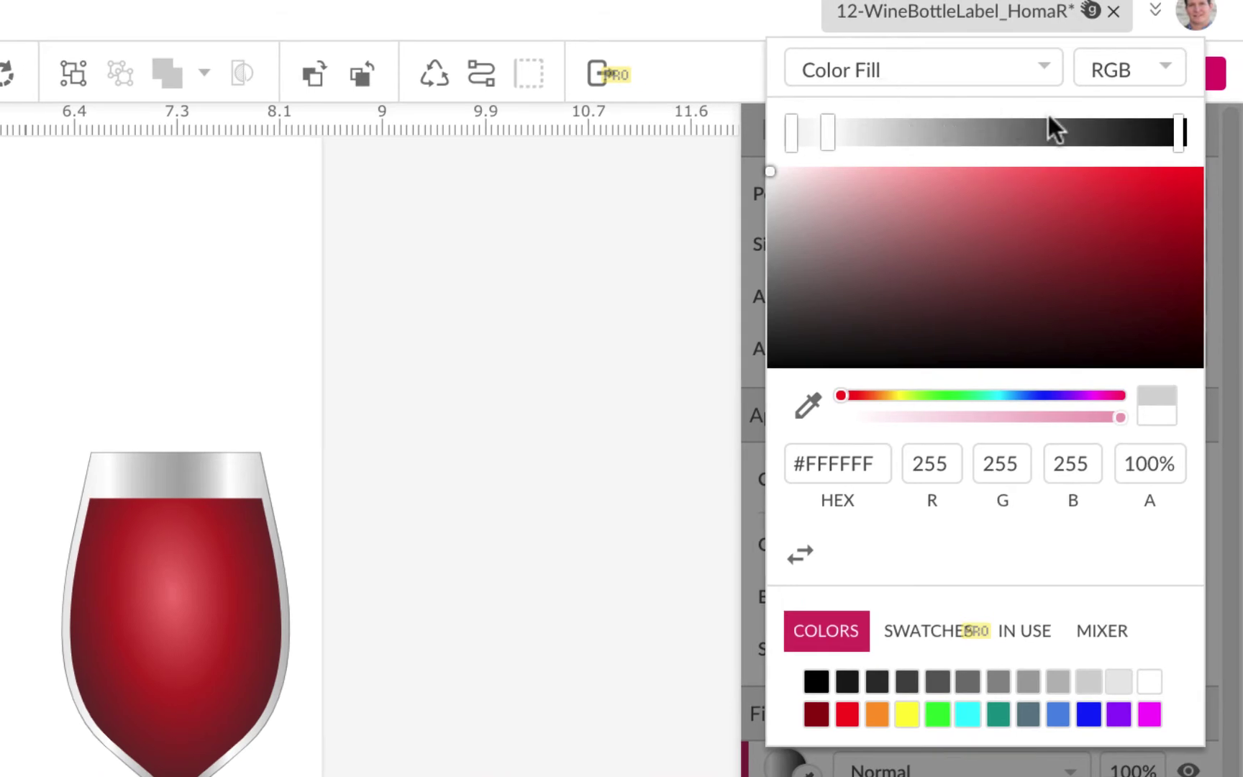
{"action": "left_click", "coordinate": [1177, 120]}
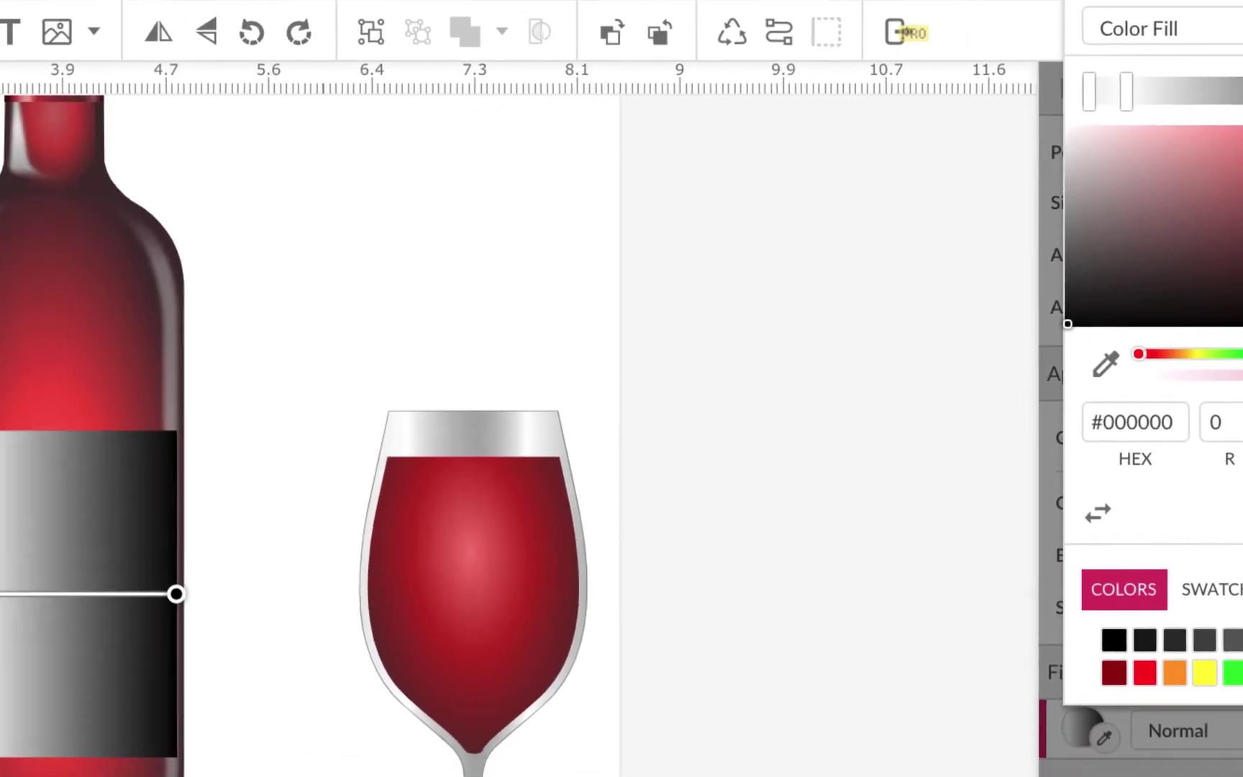
{"action": "left_click", "coordinate": [1058, 681]}
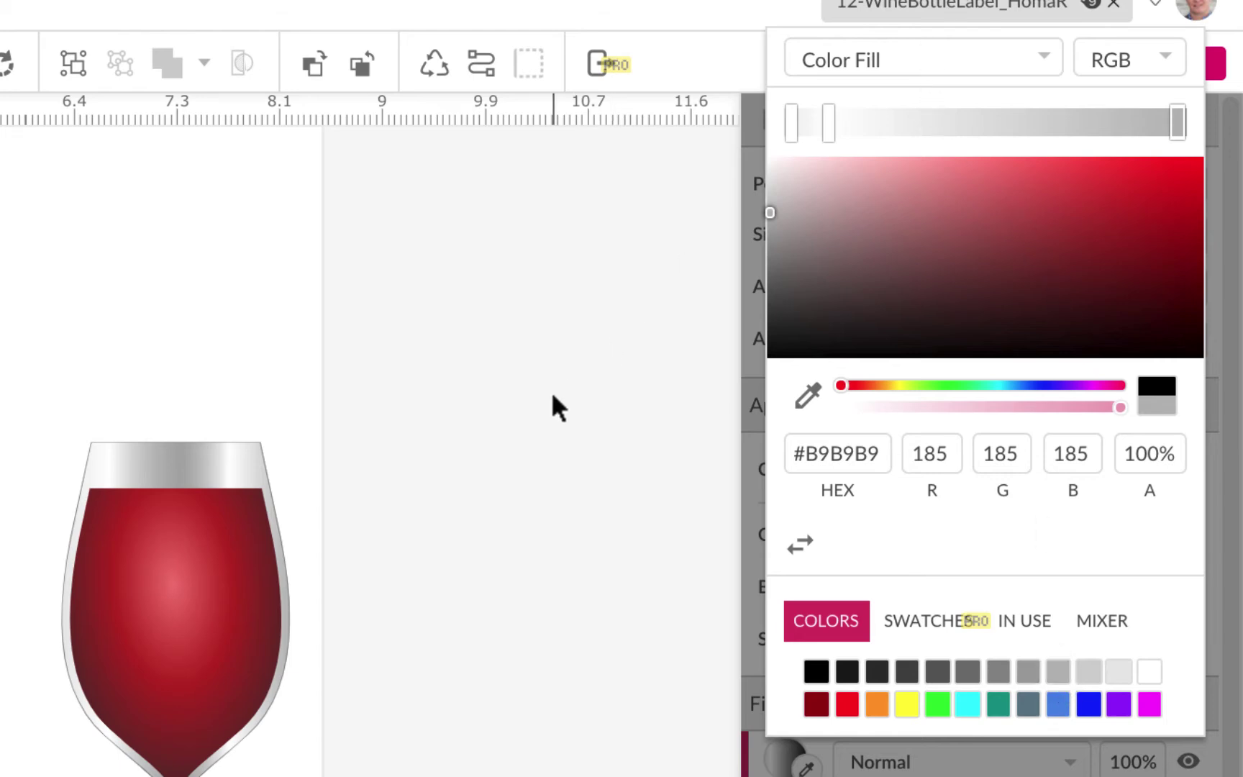
{"action": "left_click", "coordinate": [559, 408]}
{"action": "left_click", "coordinate": [0, 617]}
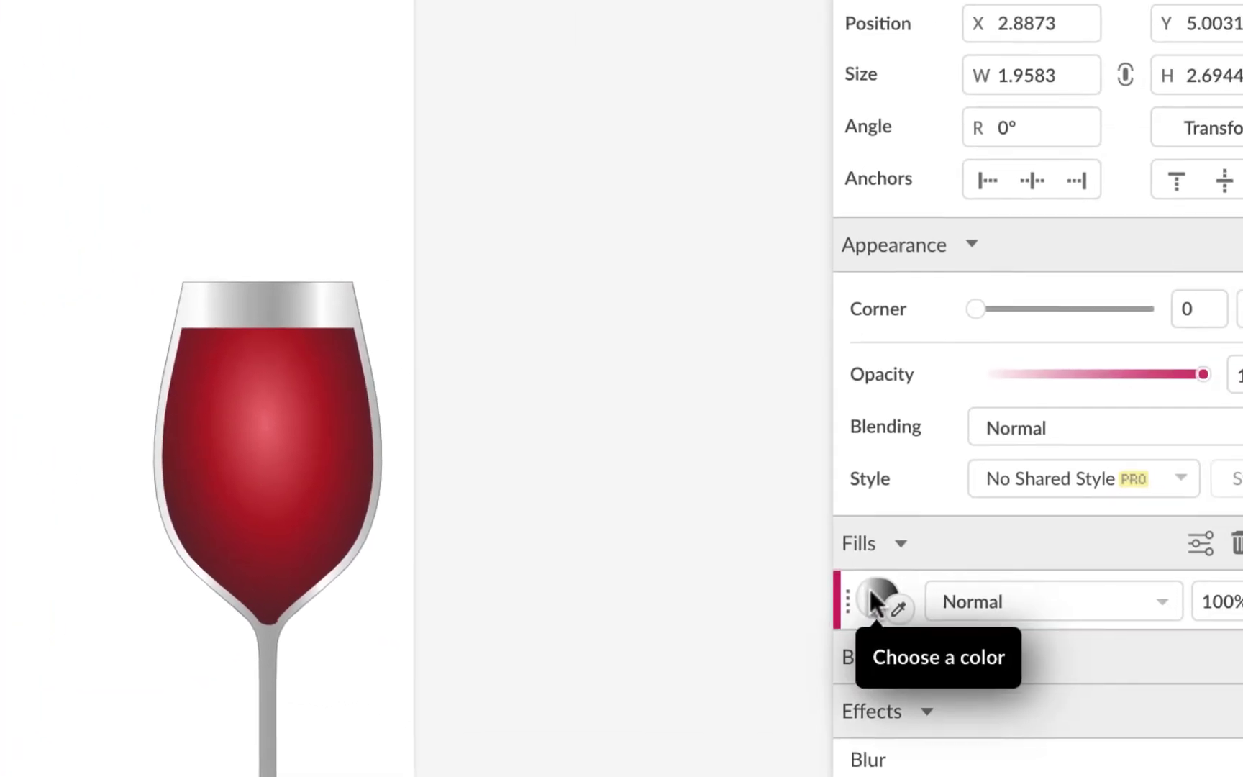
Step: Recolour the label gradient with a white stop near its start and grey #A2A2A2 at its end
{"action": "left_click", "coordinate": [1030, 622]}
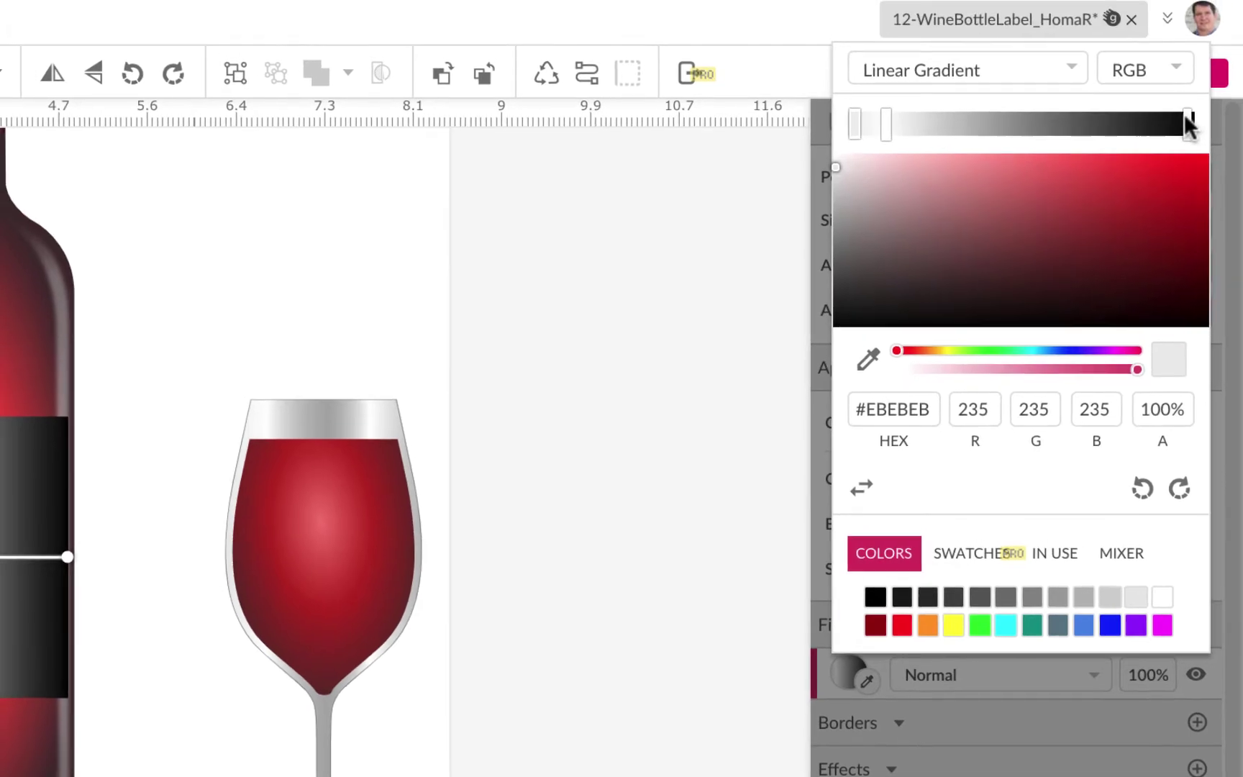
{"action": "left_click", "coordinate": [1186, 123]}
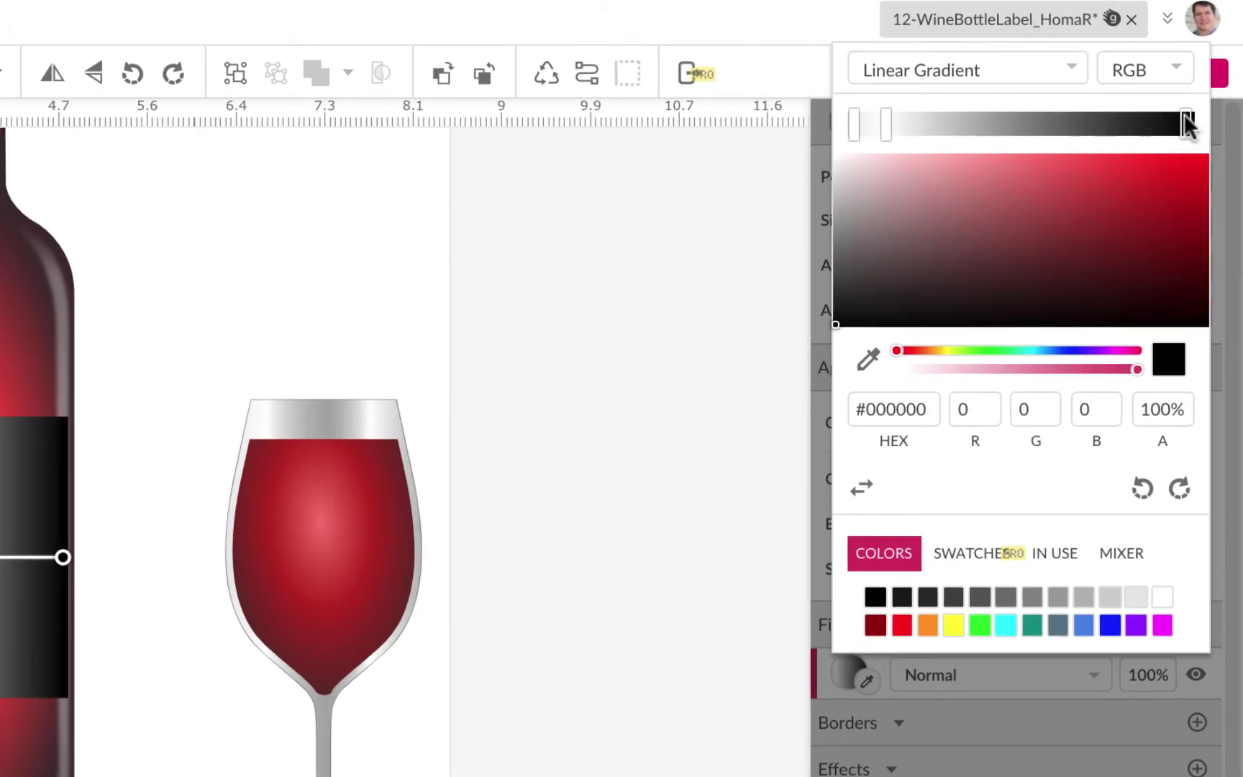
{"action": "left_click", "coordinate": [1057, 597]}
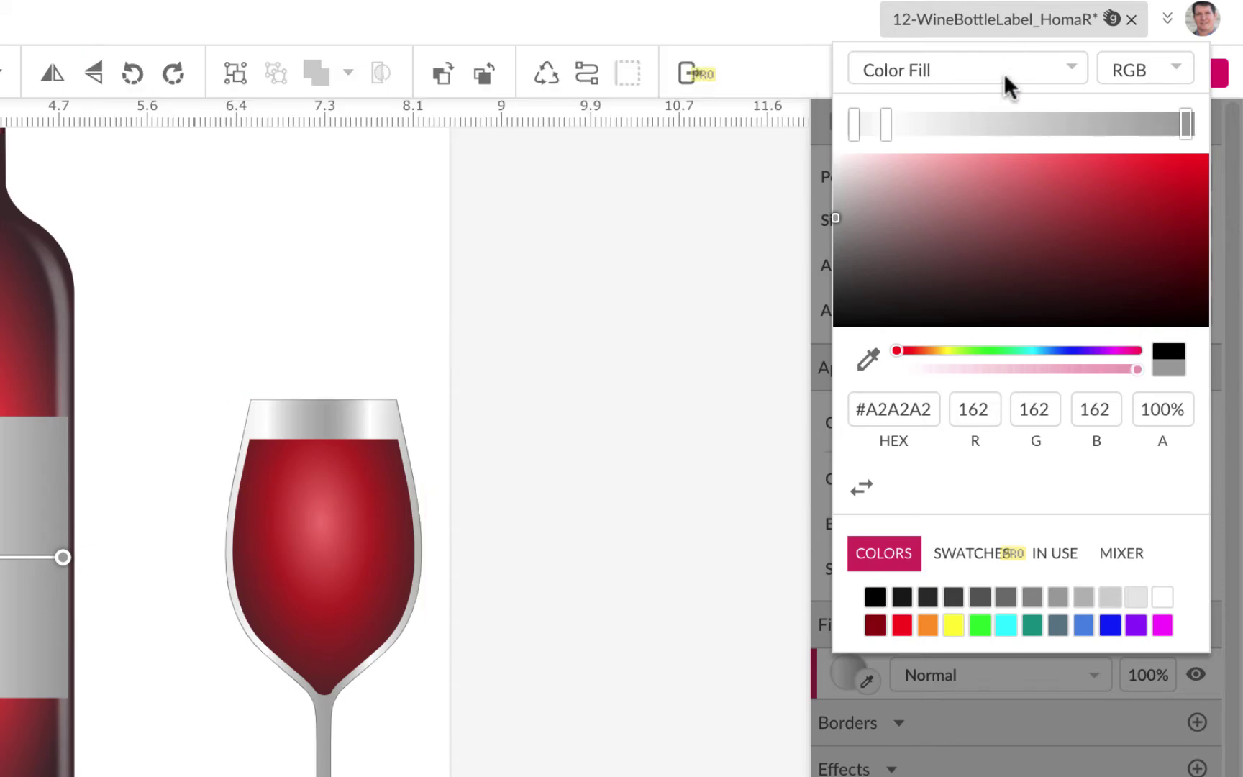
{"action": "left_click", "coordinate": [1003, 72]}
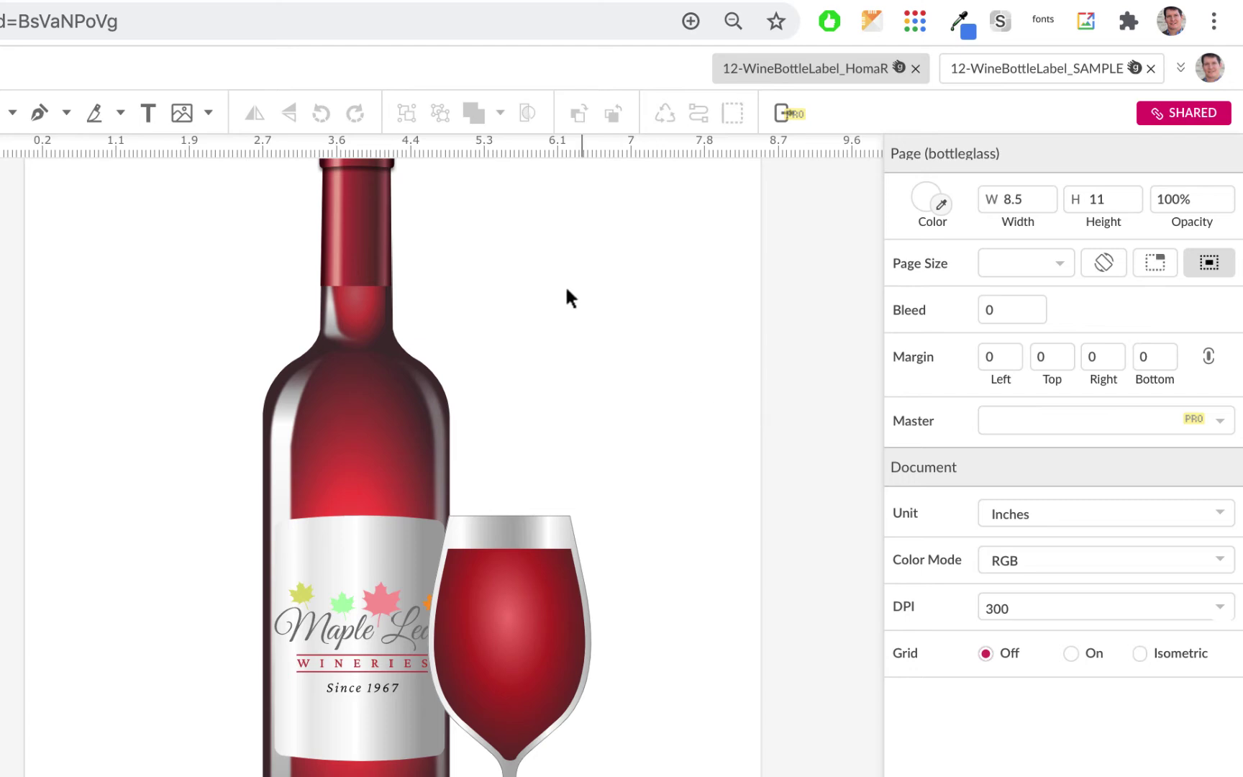
Step: Draw a rectangle about 2.83 in by 3.14 in beside the bottle neck in the sample document and narrow it to about 2.40 in
{"action": "key", "text": "r"}
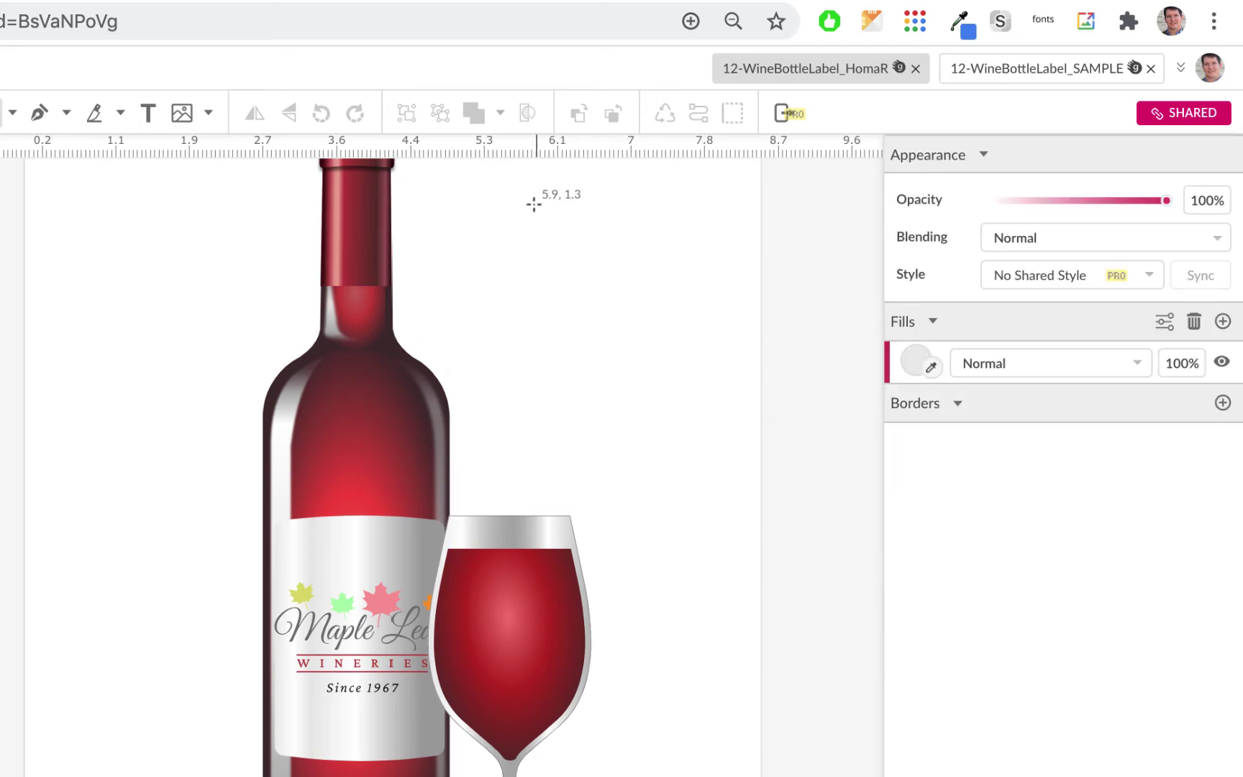
{"action": "left_click_drag", "start_coordinate": [534, 207], "coordinate": [778, 479]}
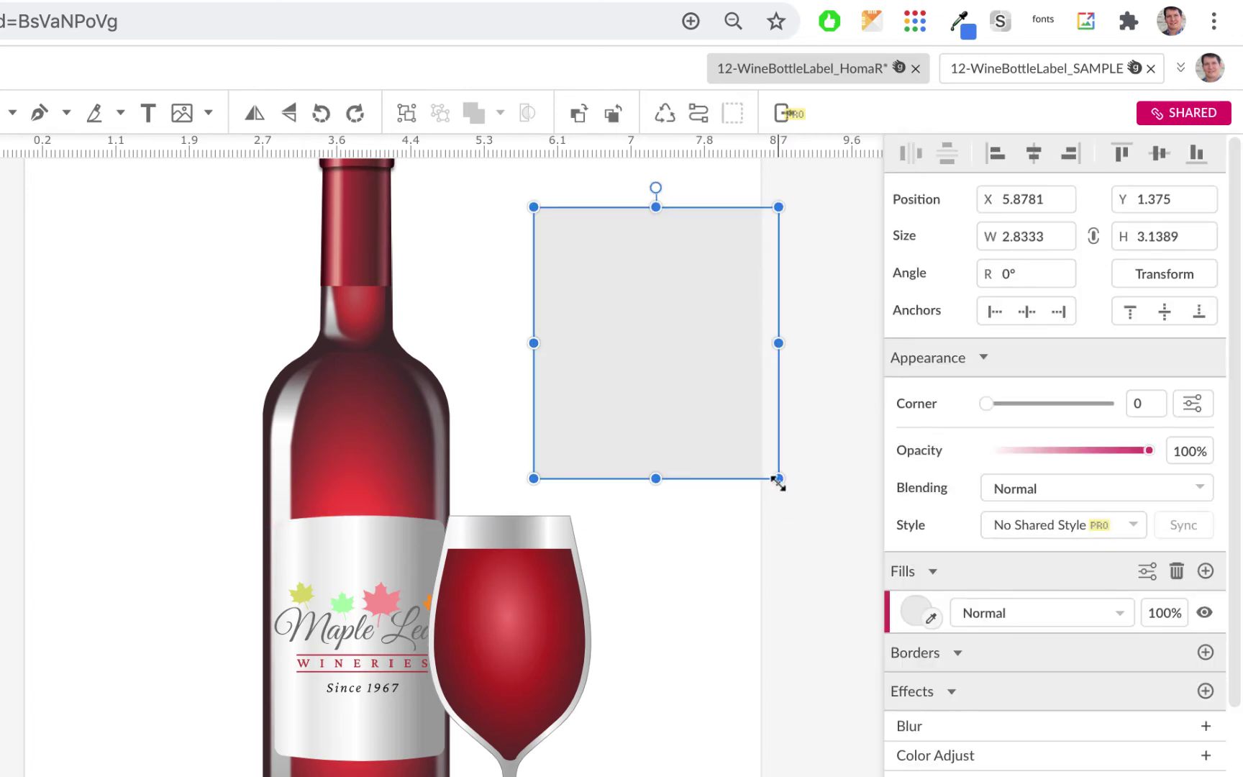
{"action": "left_click_drag", "start_coordinate": [777, 346], "coordinate": [740, 345]}
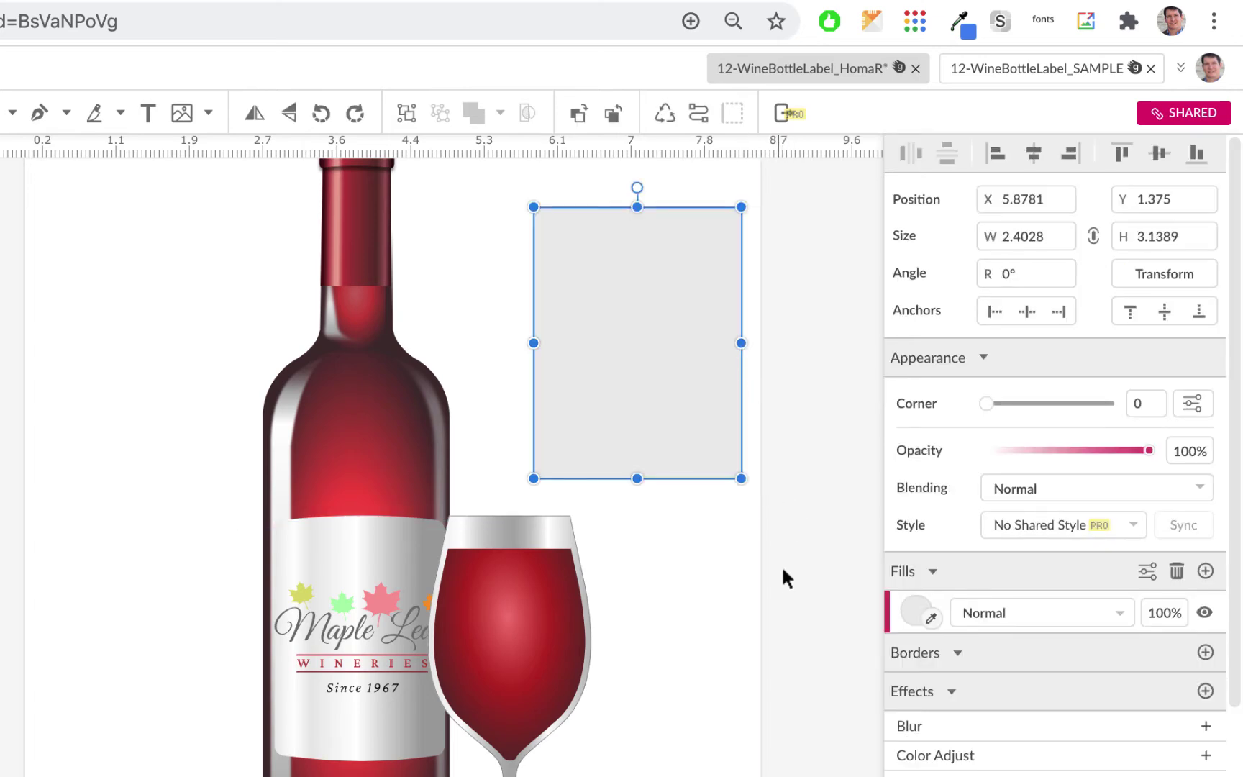
Step: Change the rectangle's fill to a linear gradient running from yellow #FFFF00 to dark grey
{"action": "left_click", "coordinate": [915, 612]}
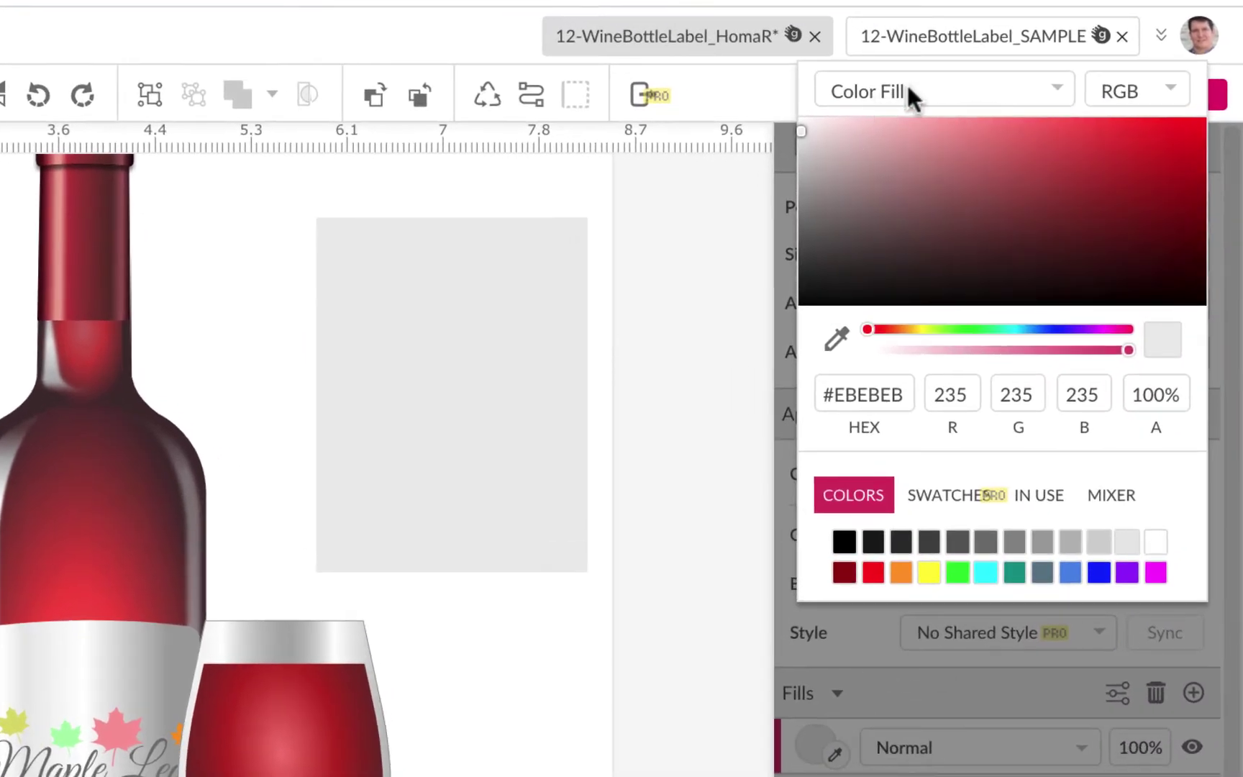
{"action": "left_click", "coordinate": [909, 87]}
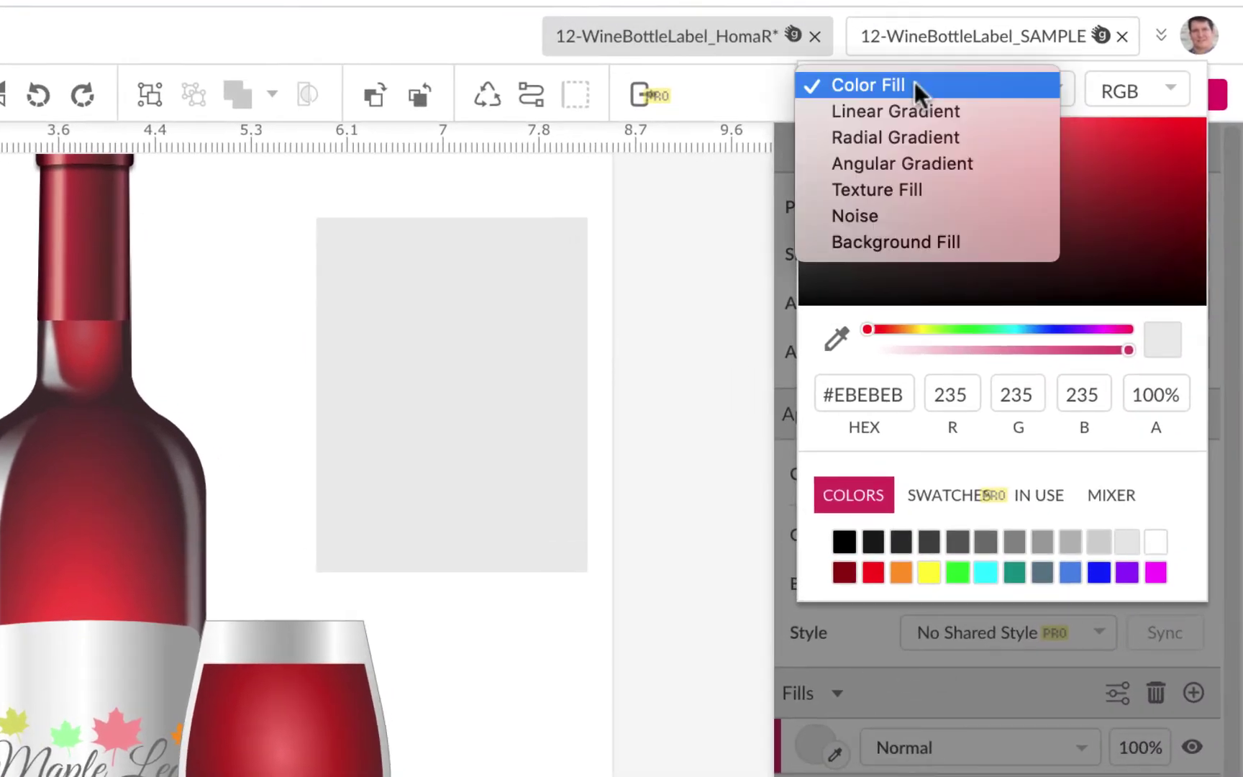
{"action": "left_click", "coordinate": [917, 115]}
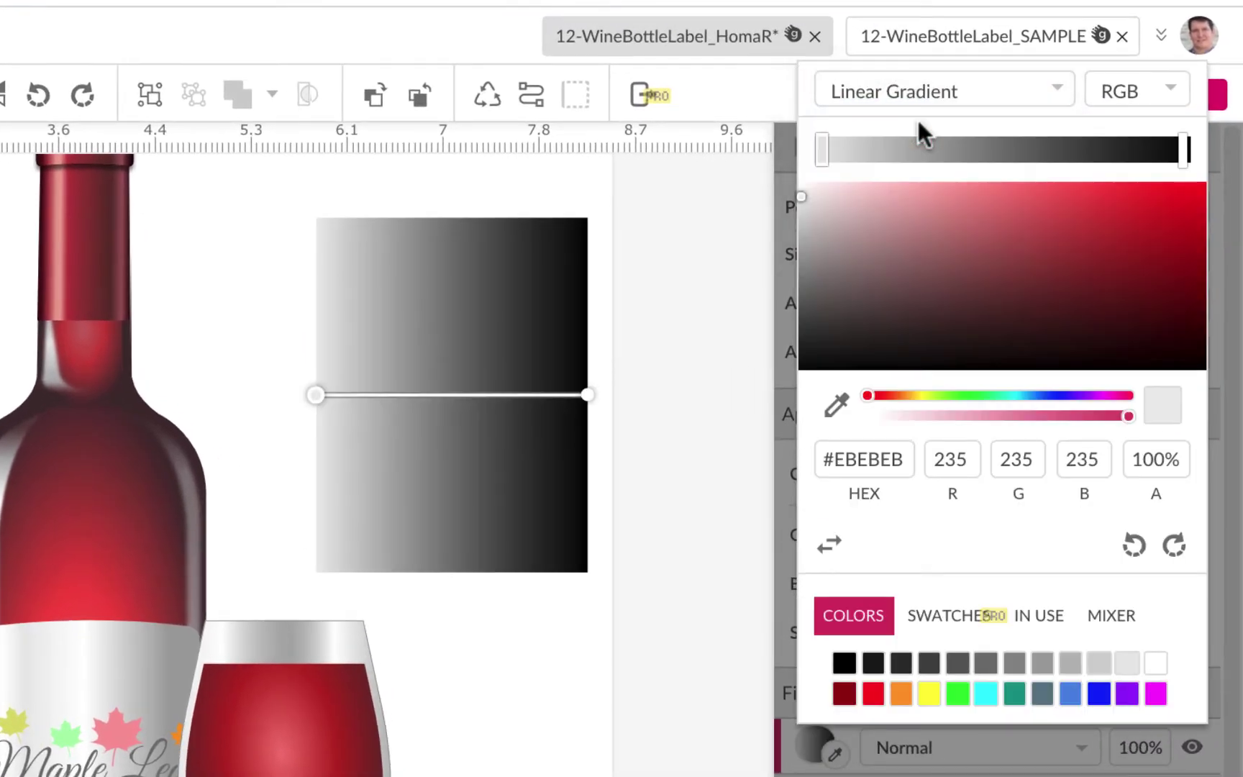
{"action": "left_click", "coordinate": [821, 145]}
{"action": "left_click", "coordinate": [930, 695]}
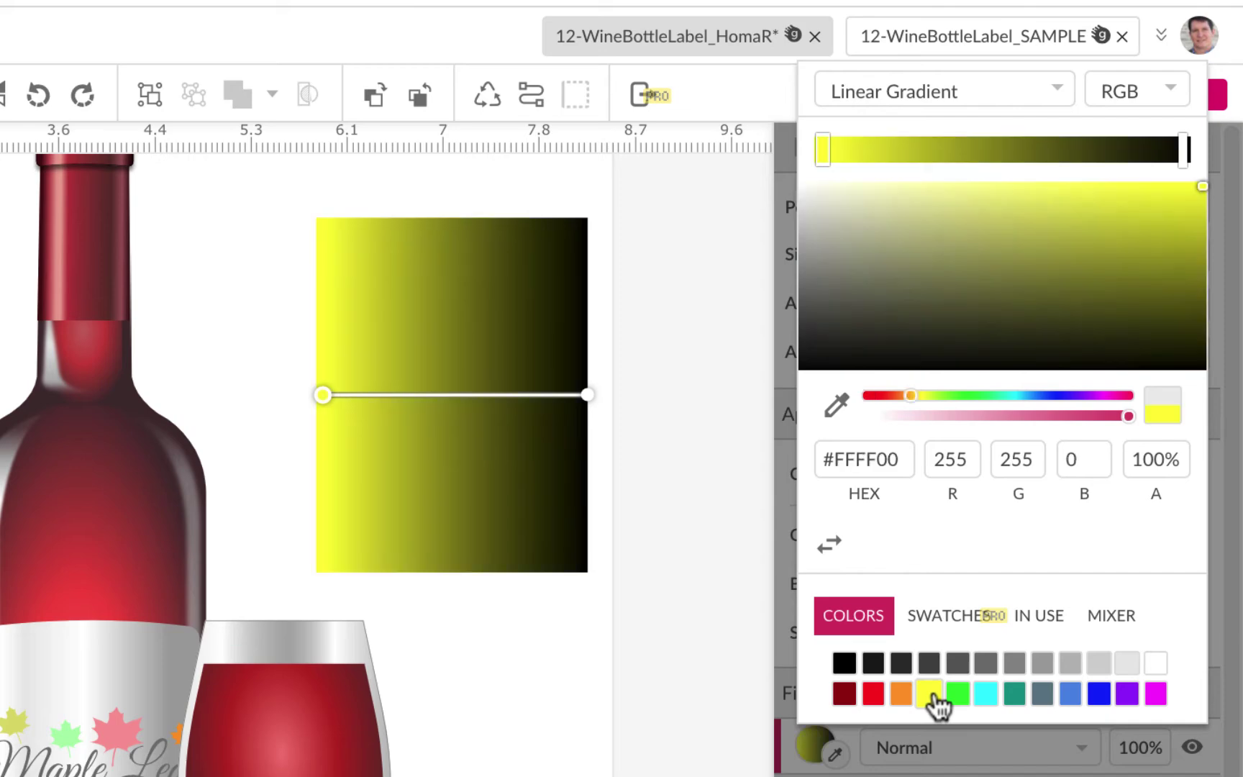
{"action": "left_click", "coordinate": [1184, 146]}
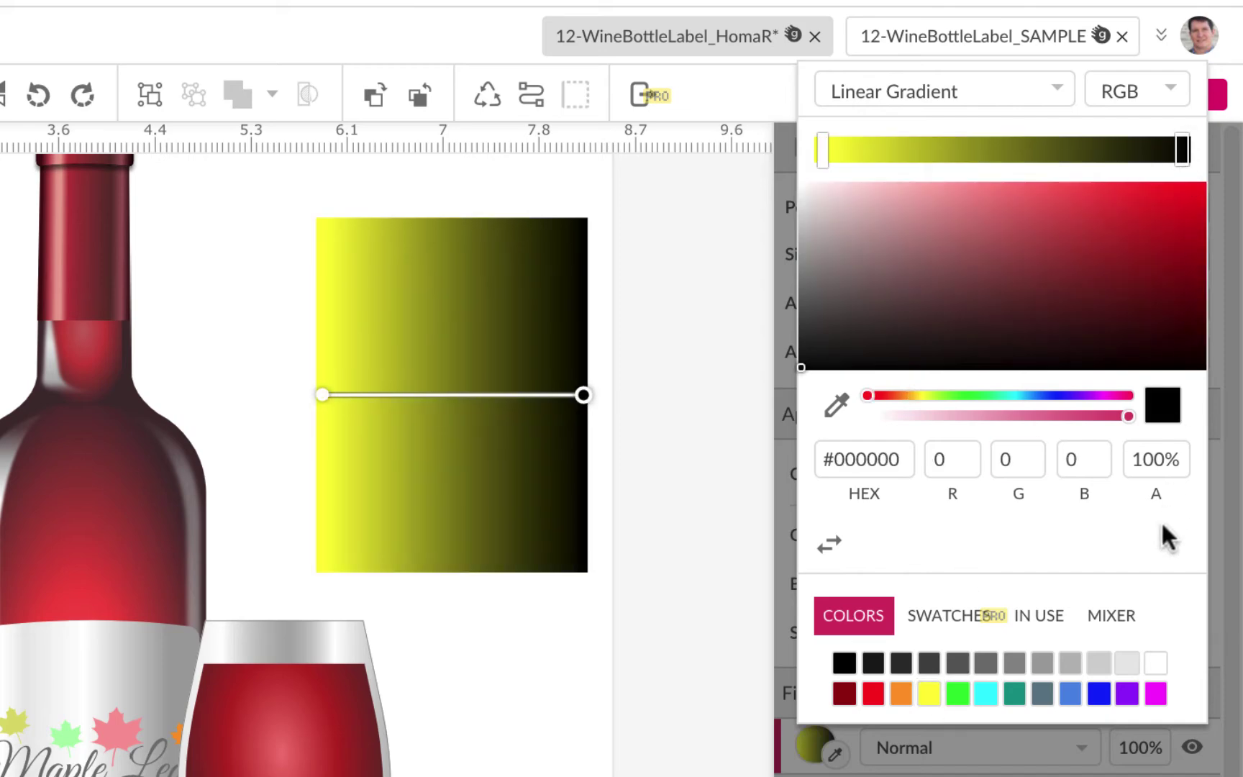
{"action": "left_click", "coordinate": [987, 662]}
Step: Add a white stop about a third of the way along the gradient and a cyan #00FFFF stop at roughly three quarters
{"action": "left_click", "coordinate": [954, 145]}
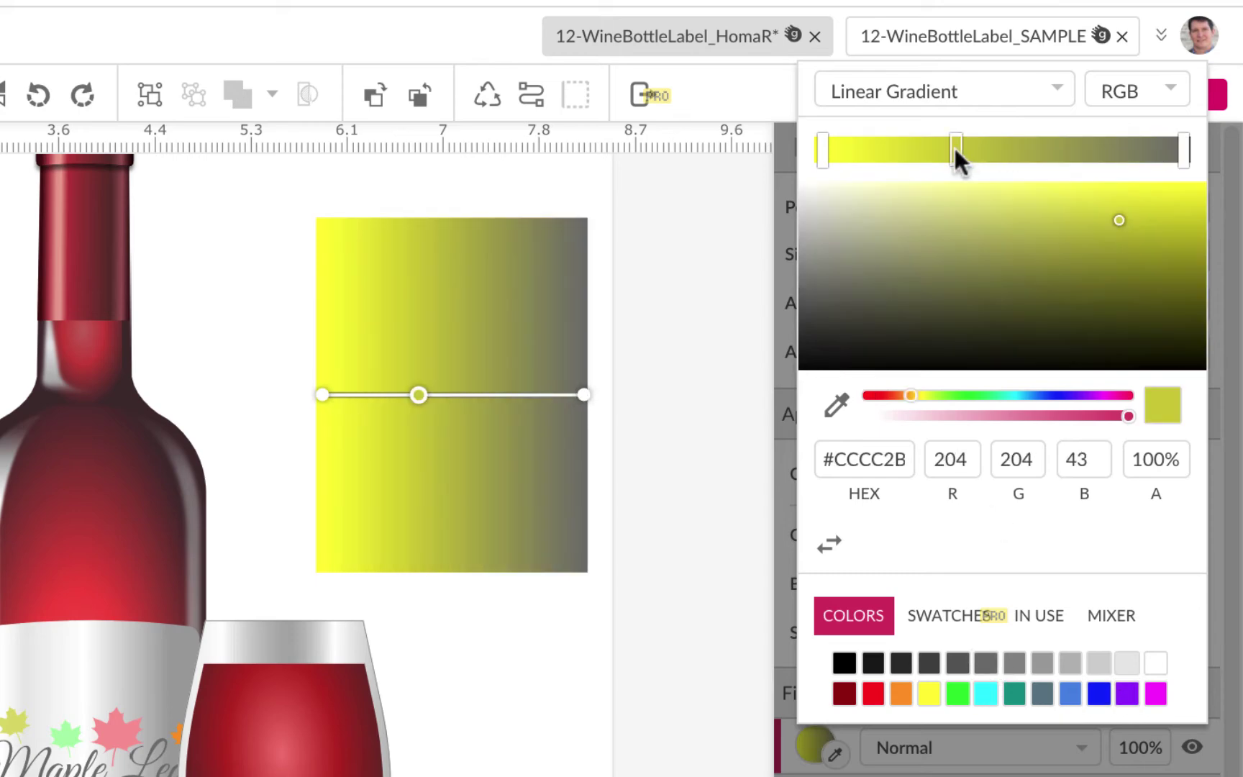
{"action": "left_click", "coordinate": [1155, 663]}
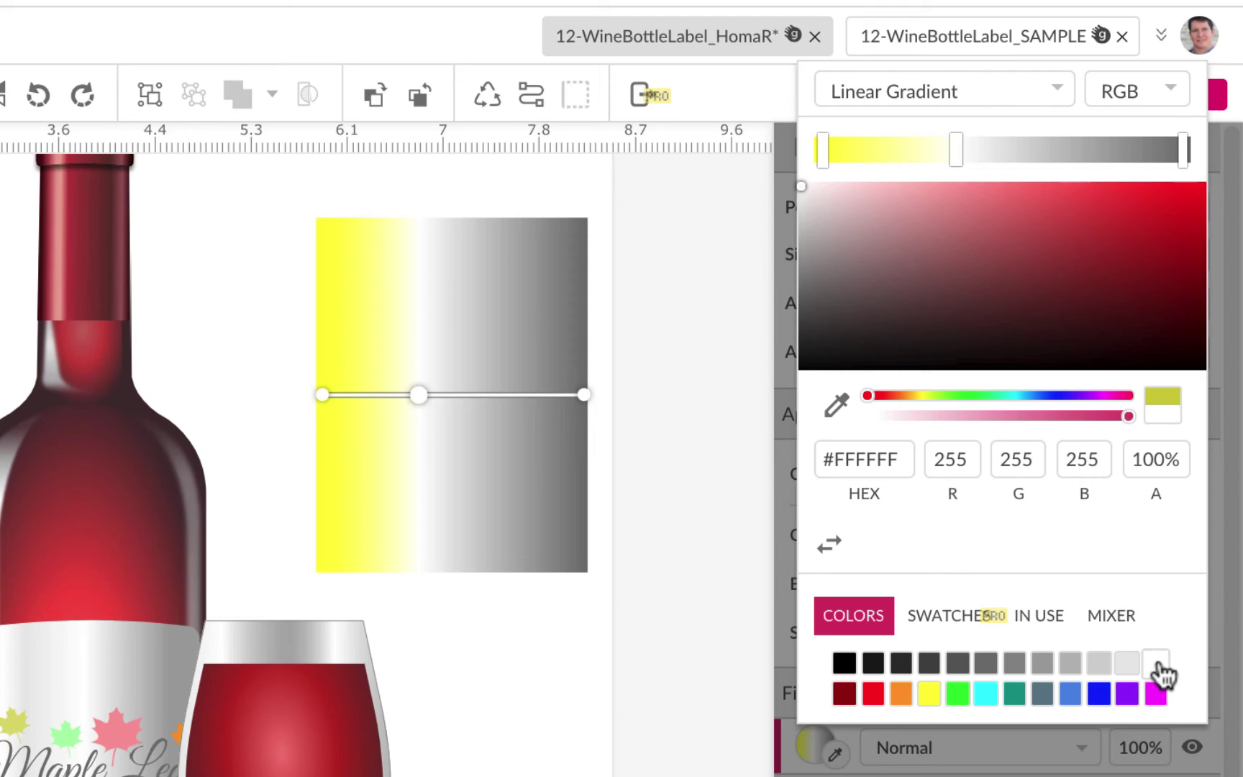
{"action": "left_click", "coordinate": [1087, 145]}
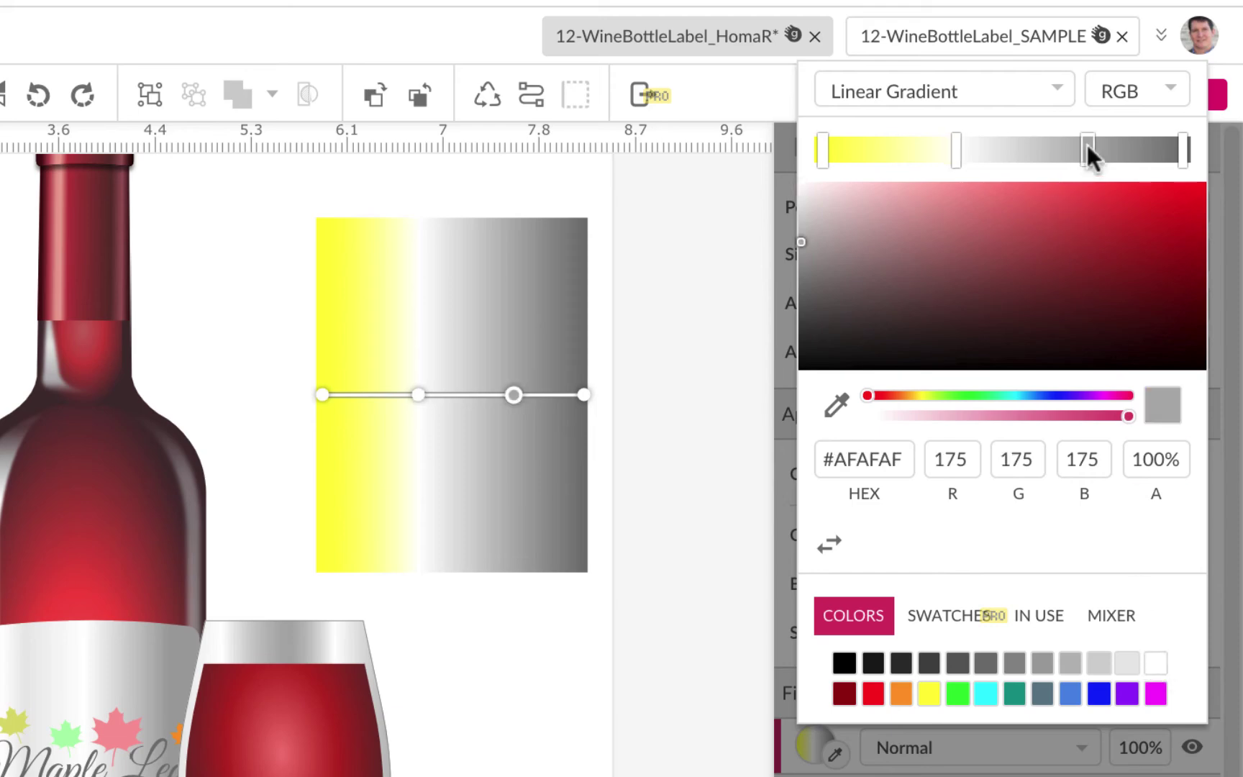
{"action": "left_click", "coordinate": [992, 694]}
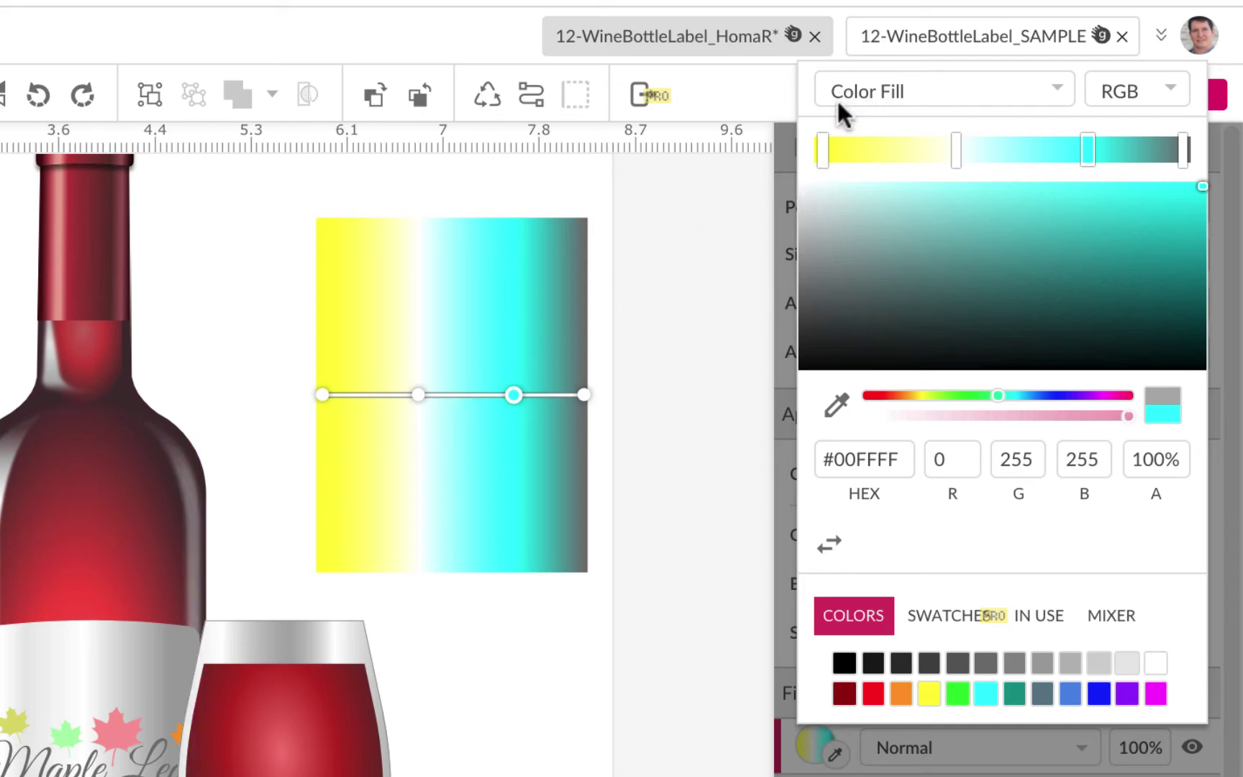
Step: Try to add a red #FF0000 stop between the white and cyan stops of the rectangle's gradient
{"action": "left_click", "coordinate": [1013, 149]}
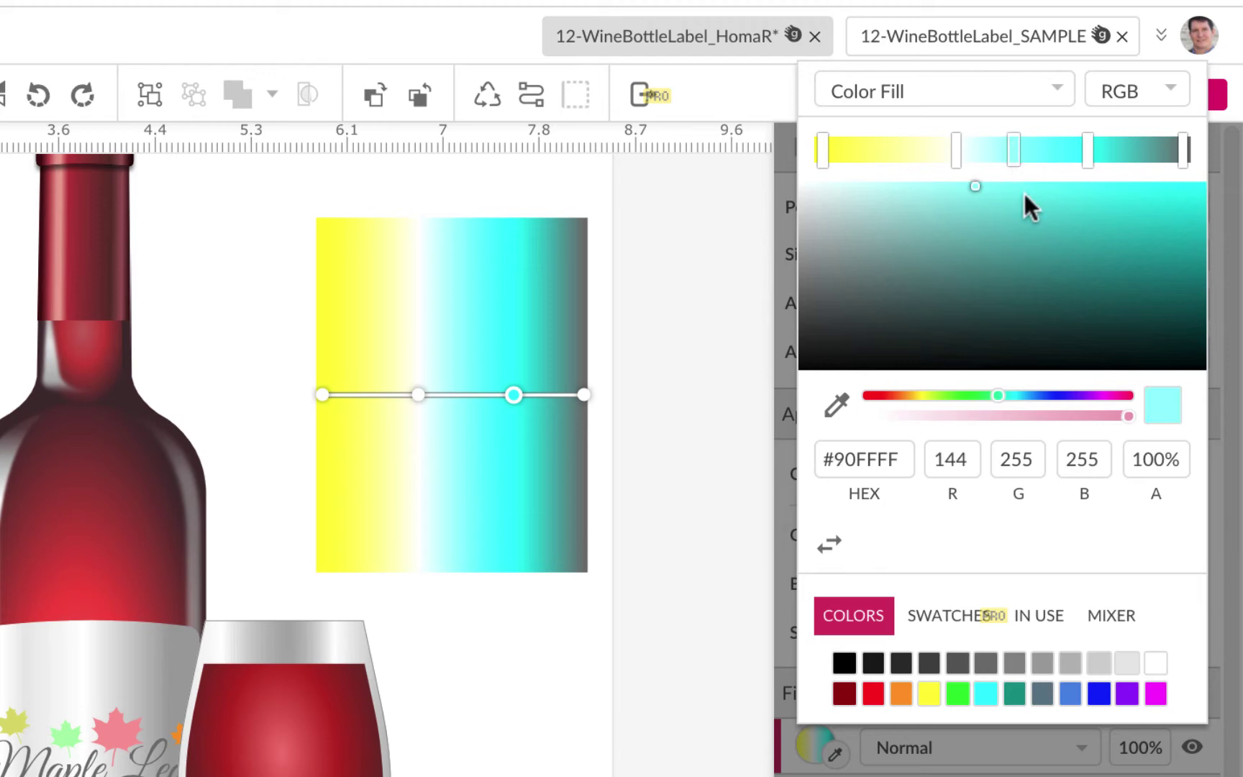
{"action": "left_click", "coordinate": [872, 694]}
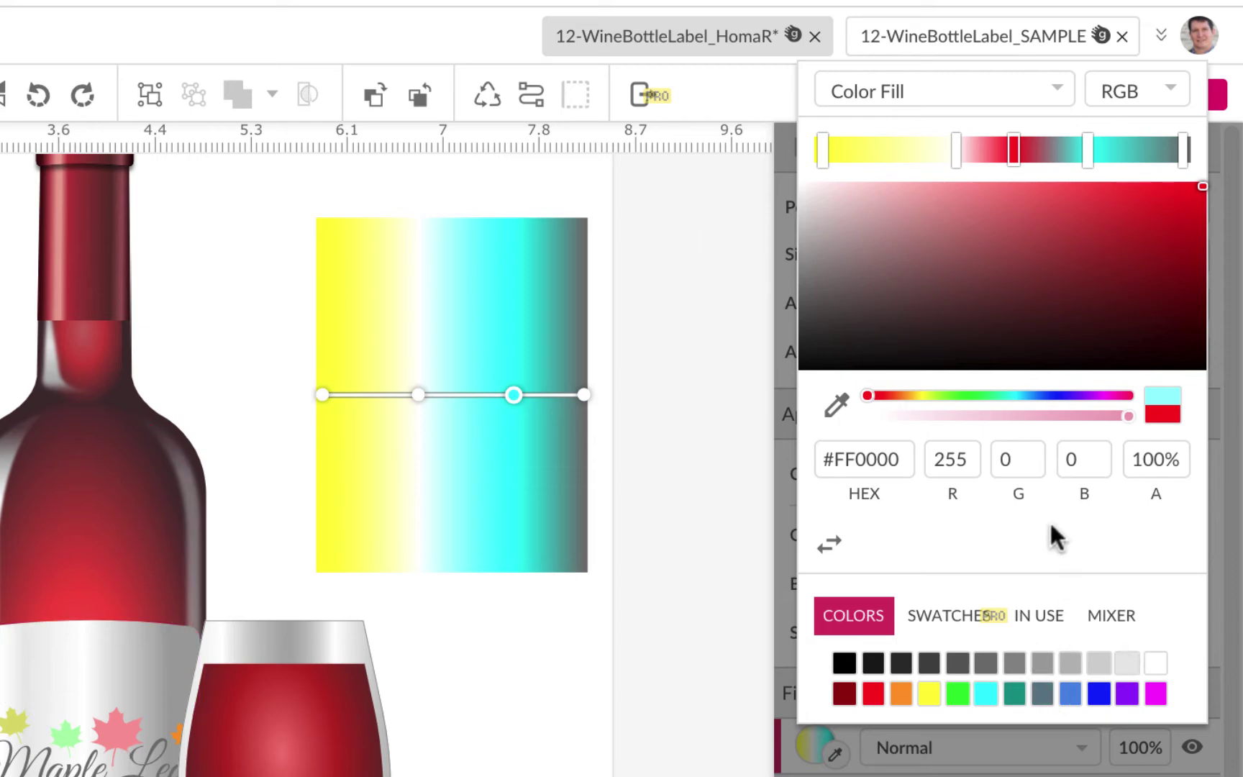
{"action": "left_click", "coordinate": [690, 389]}
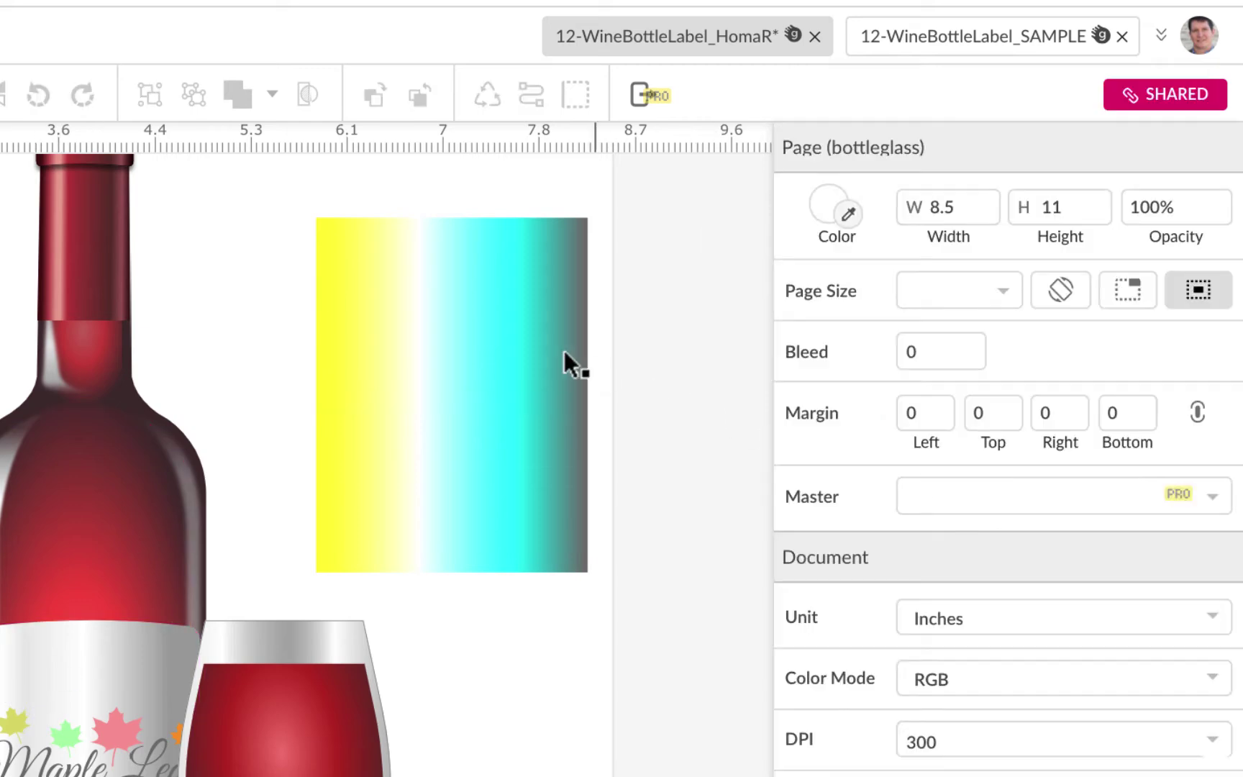
Step: Give a fresh grey rectangle beside the bottle a linear gradient with an added red #FF0000 stop near its middle
{"action": "left_click", "coordinate": [519, 338]}
{"action": "left_click", "coordinate": [815, 746]}
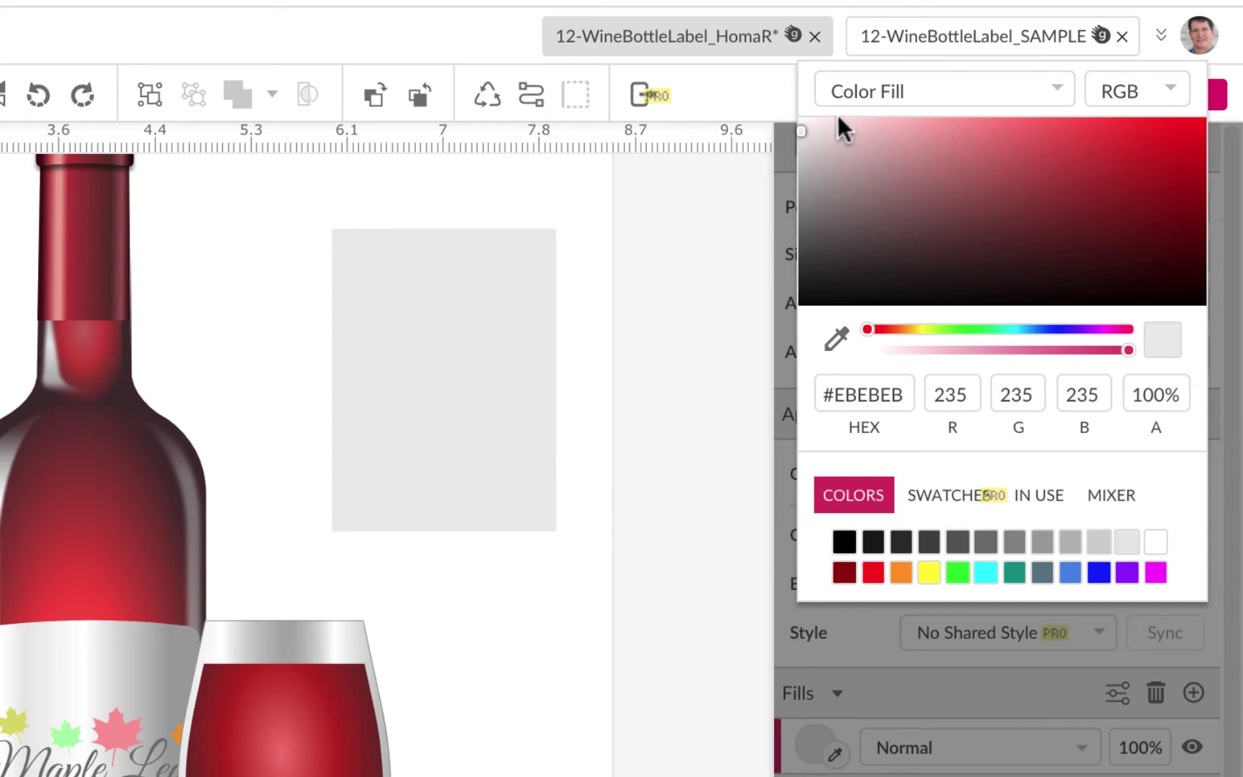
{"action": "left_click", "coordinate": [918, 88]}
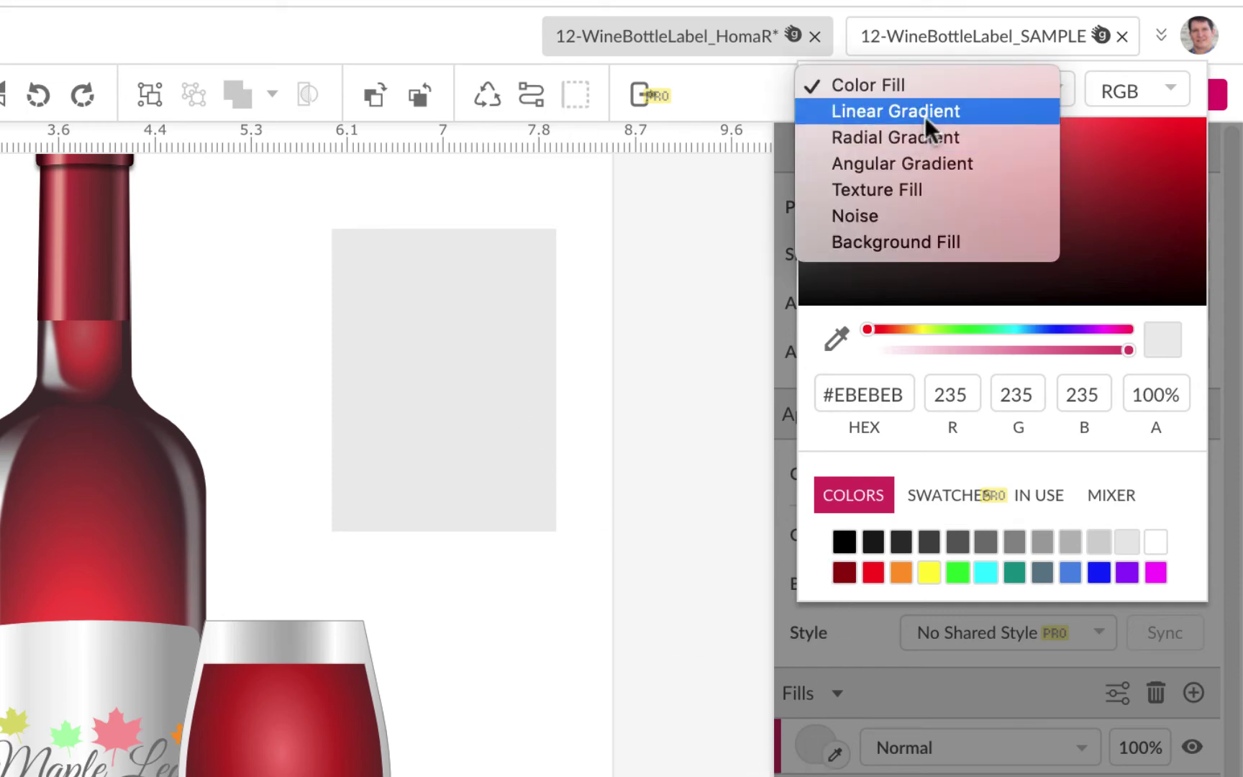
{"action": "left_click", "coordinate": [926, 115]}
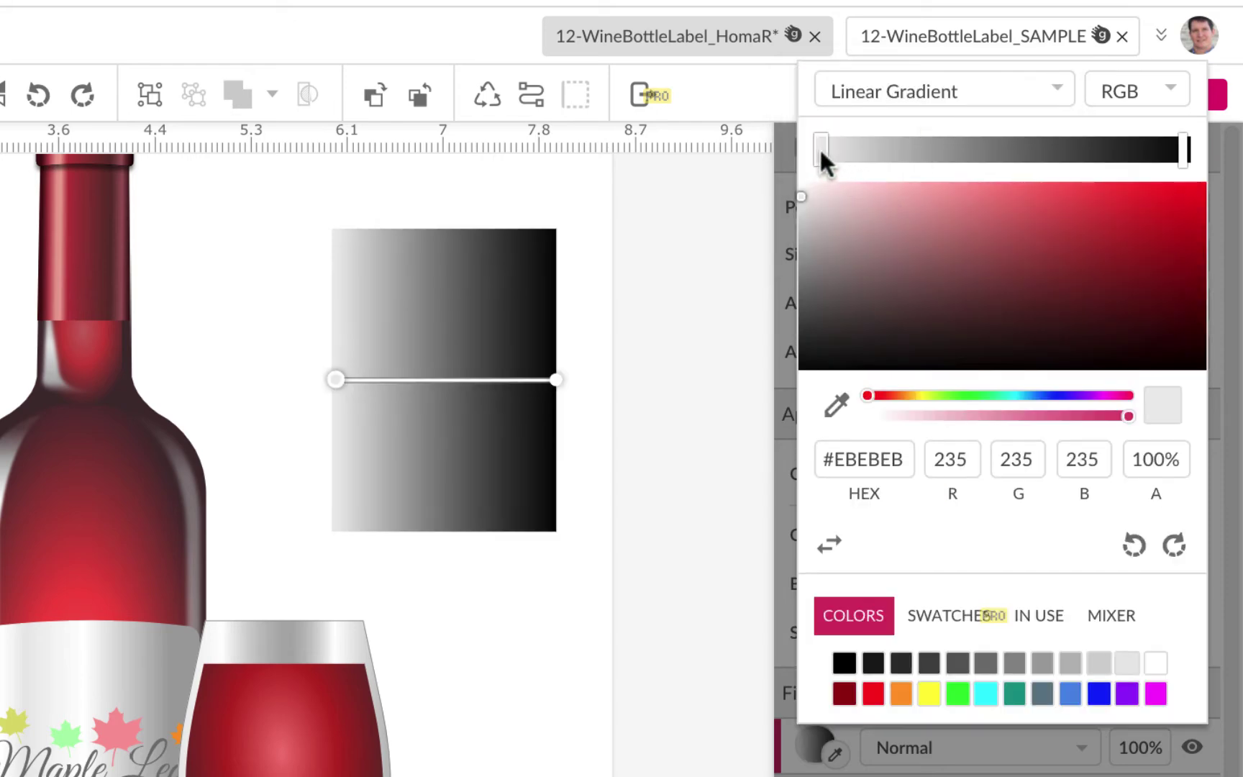
{"action": "left_click", "coordinate": [994, 152]}
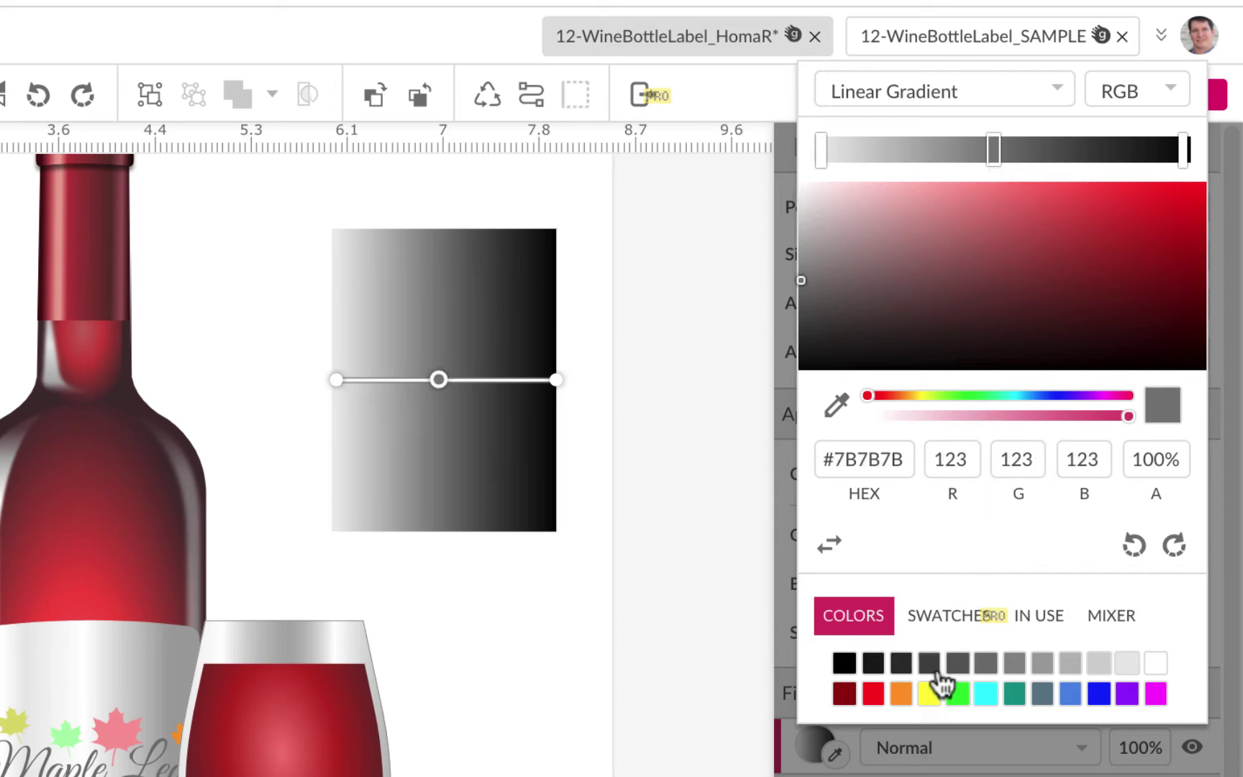
{"action": "left_click", "coordinate": [872, 693]}
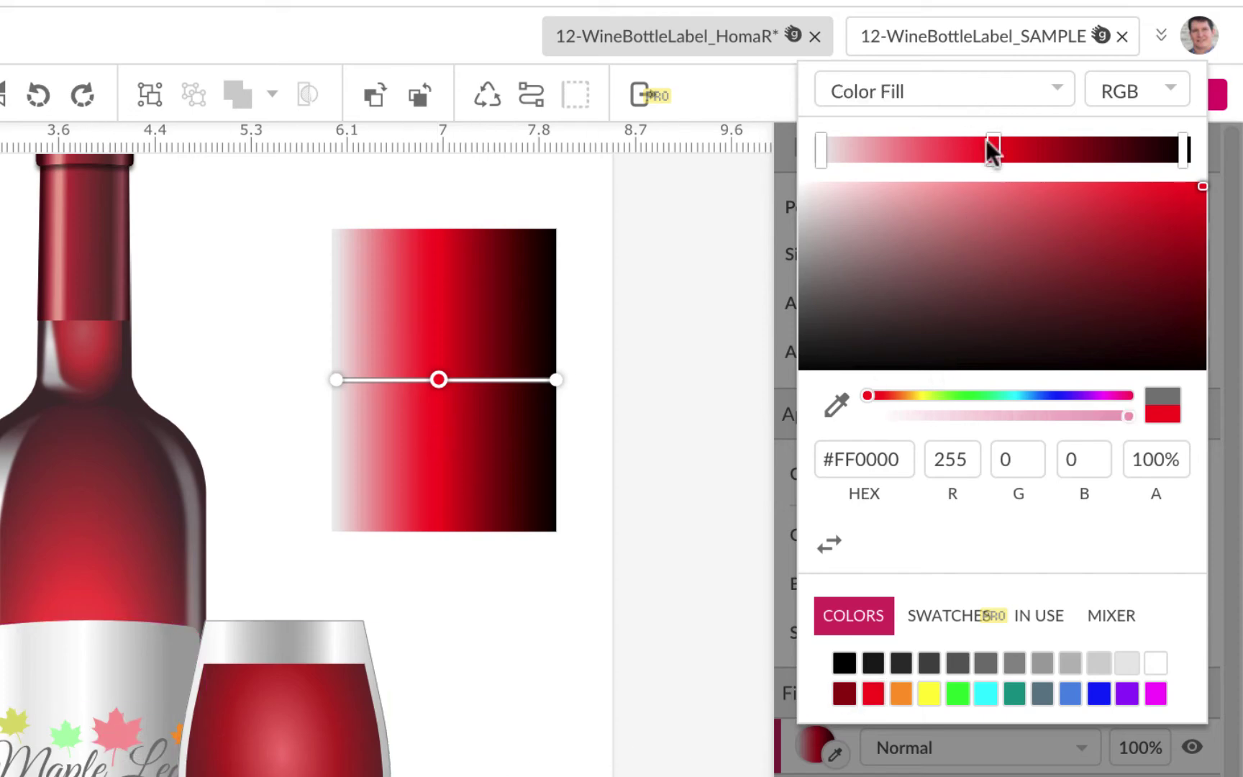
Step: Try to recolour the middle stop with pink #FB9999 sampled from the label's maple leaf, and delete the rectangle
{"action": "left_click", "coordinate": [837, 407]}
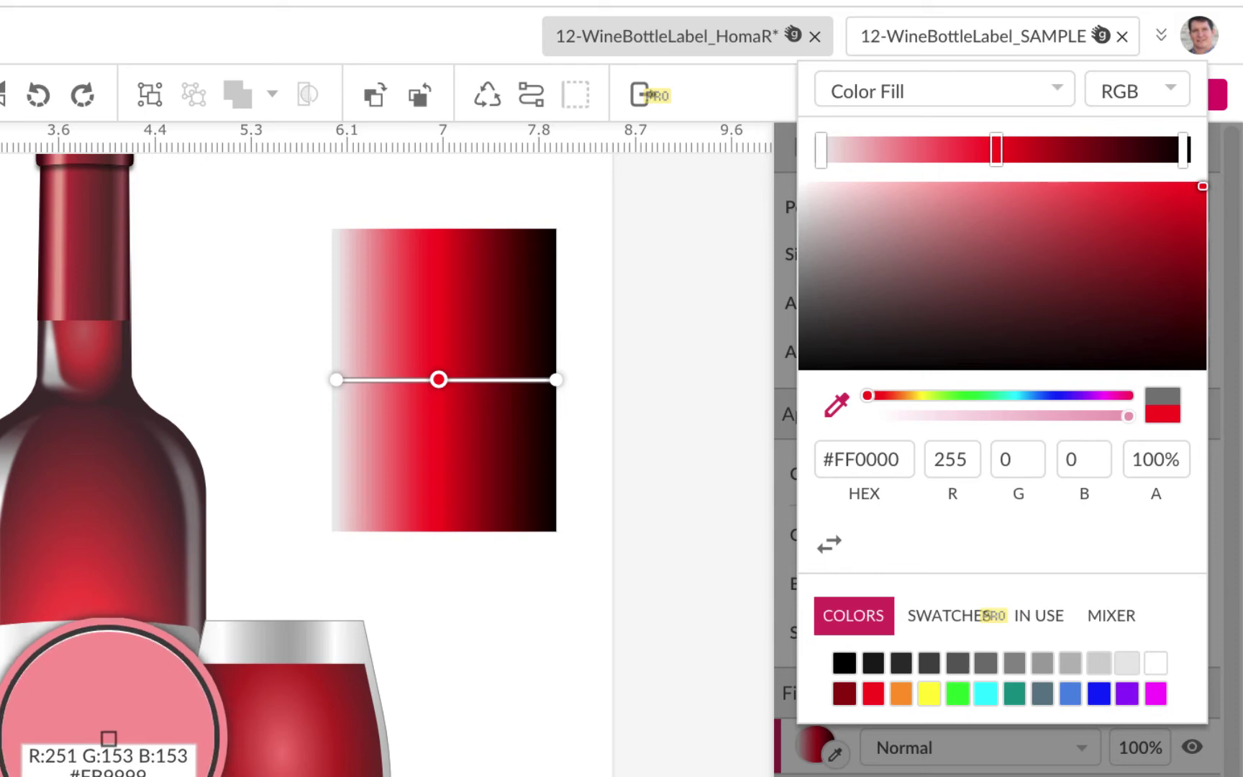
{"action": "left_click", "coordinate": [111, 740]}
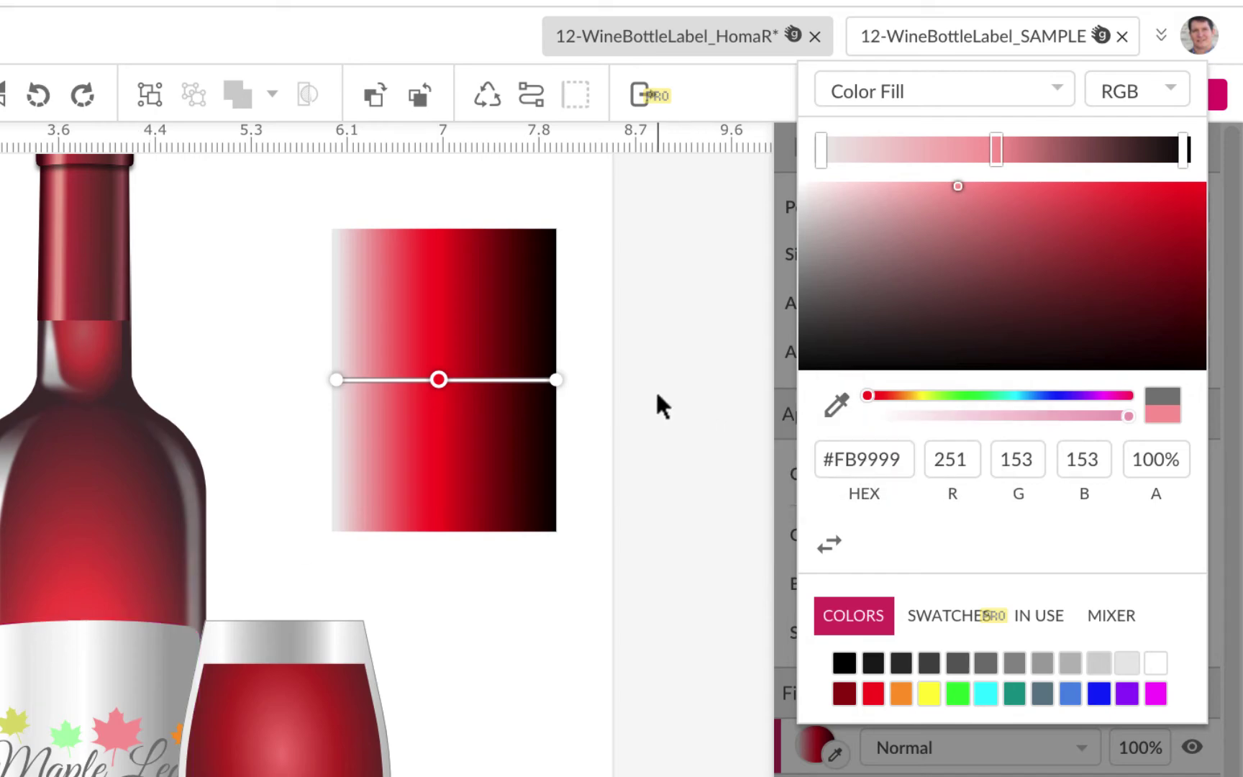
{"action": "key", "text": "Delete"}
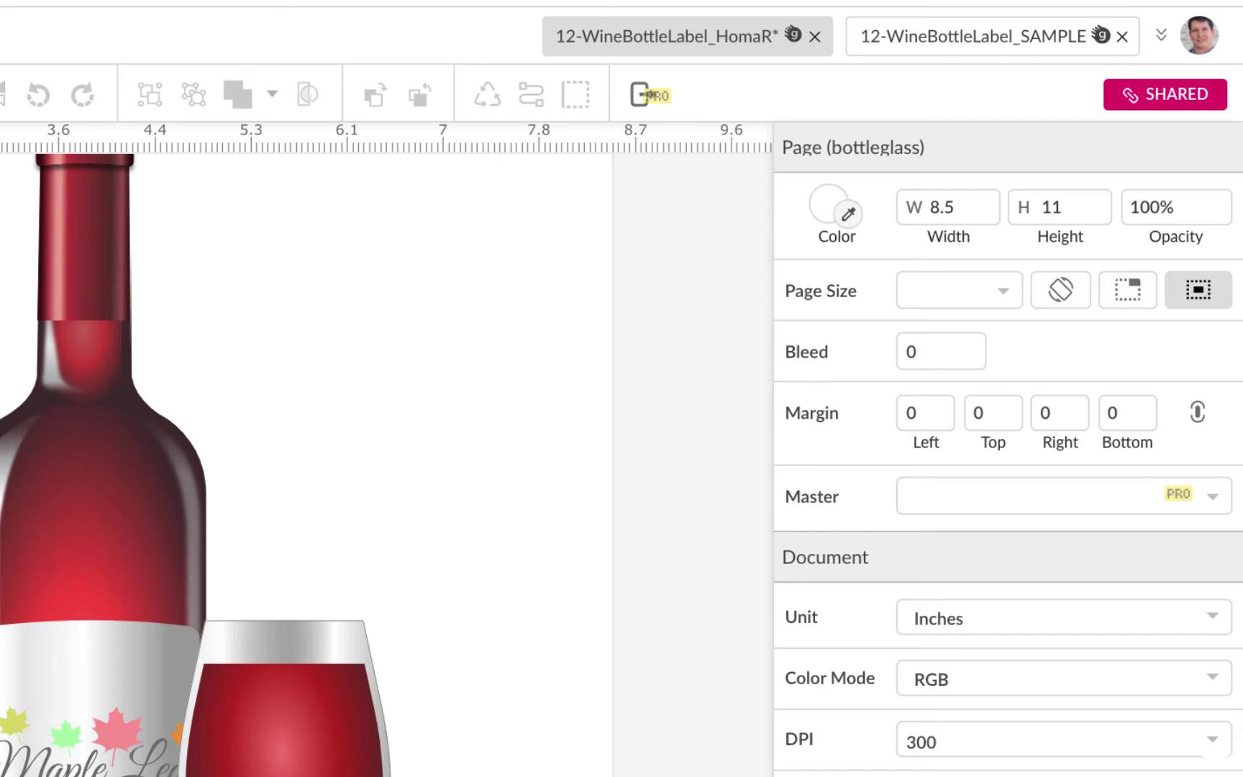
Step: Draw a rectangle about 2.39 by 2.86 inches beside the bottle and fill it with a radial gradient
{"action": "key", "text": "r"}
{"action": "mouse_move", "coordinate": [284, 209]}
{"action": "left_mouse_down"}
{"action": "mouse_move", "coordinate": [455, 452]}
{"action": "mouse_move", "coordinate": [554, 531]}
{"action": "left_mouse_up"}
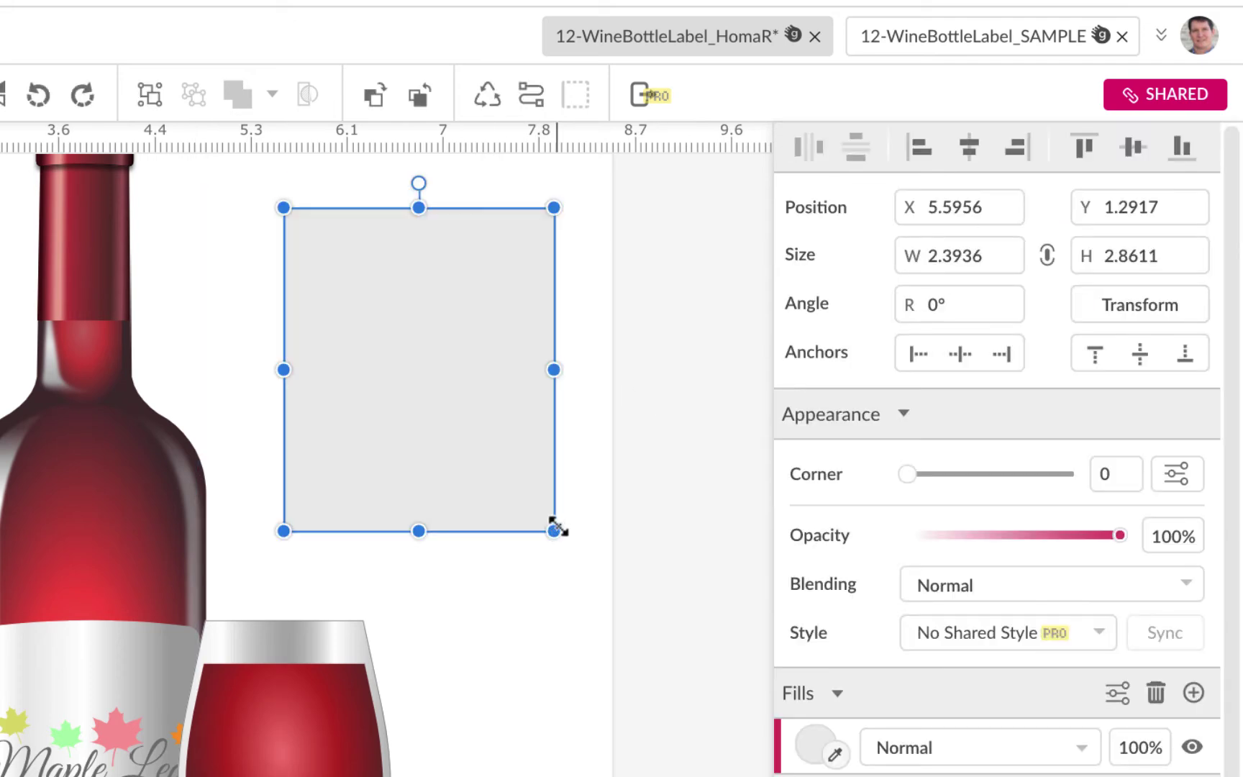
{"action": "left_click", "coordinate": [808, 728]}
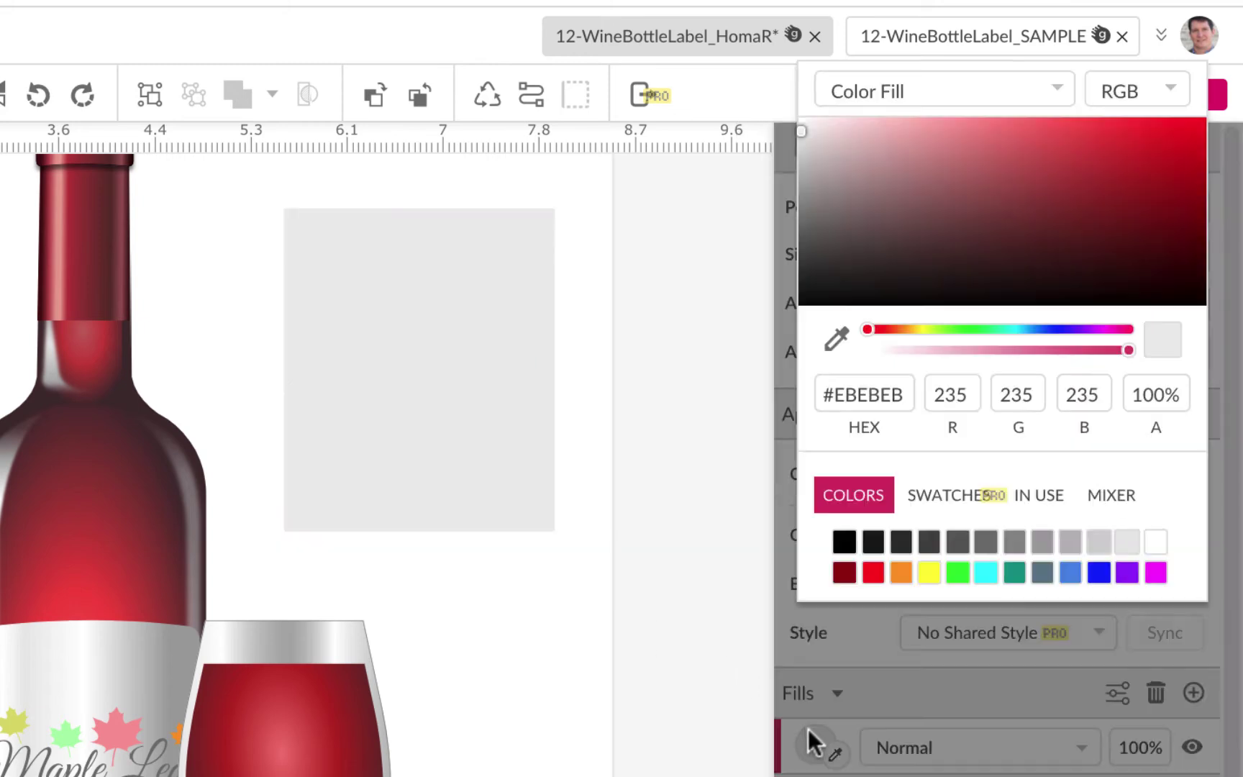
{"action": "left_click", "coordinate": [903, 89]}
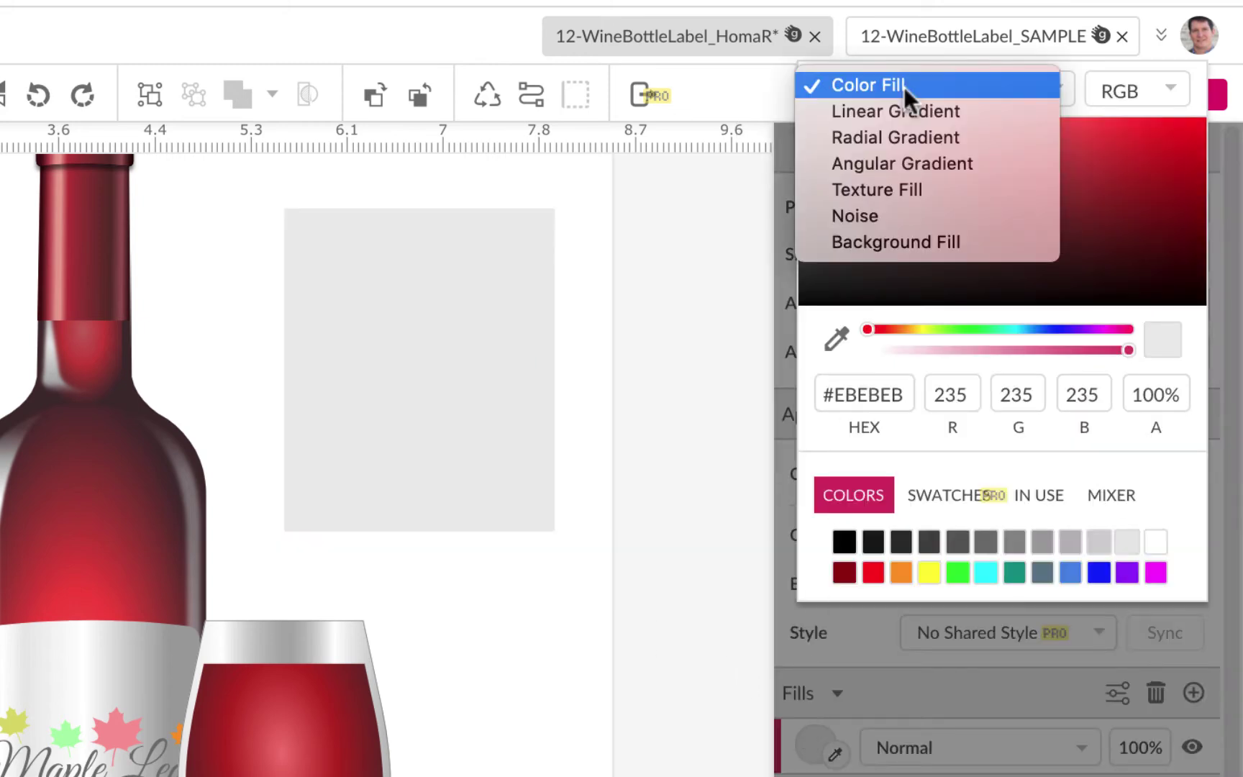
{"action": "left_click", "coordinate": [909, 143]}
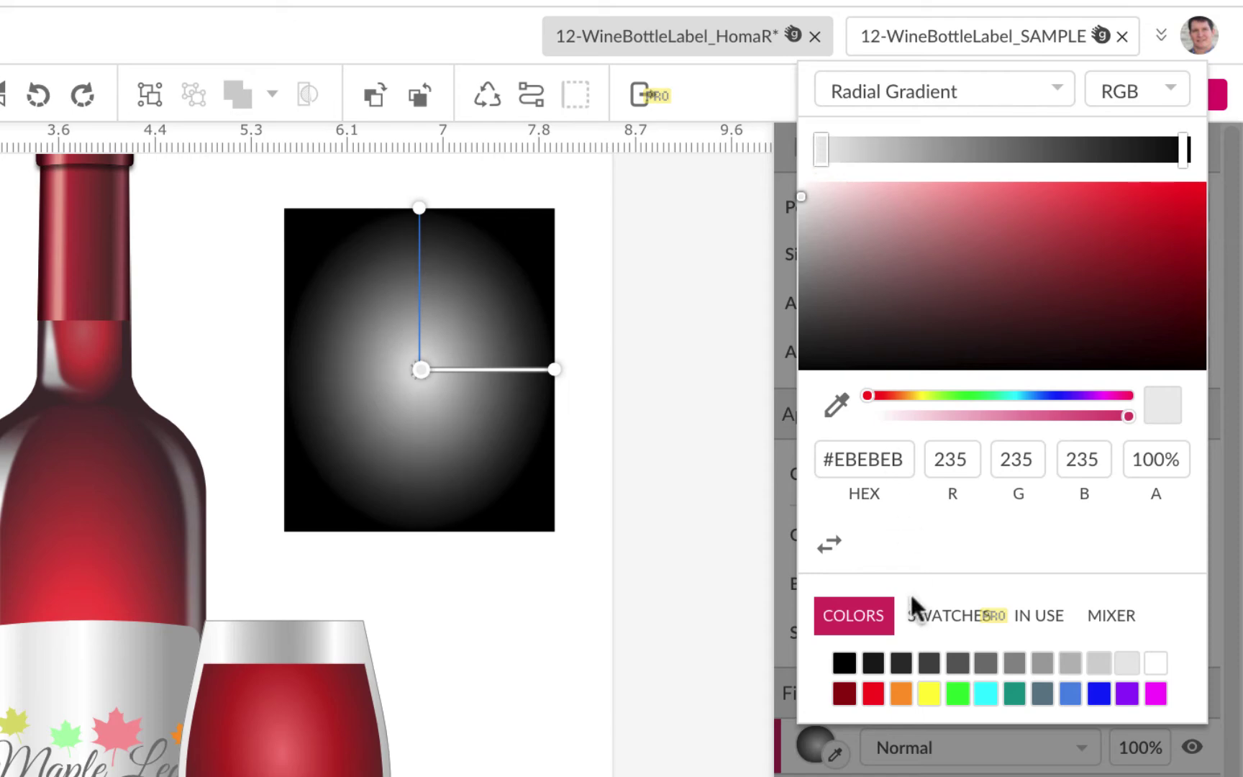
Step: Make the radial gradient's centre stop red #FF0000, and replace it with the red #CC3E37 sampled from the wine glass
{"action": "left_click", "coordinate": [873, 694]}
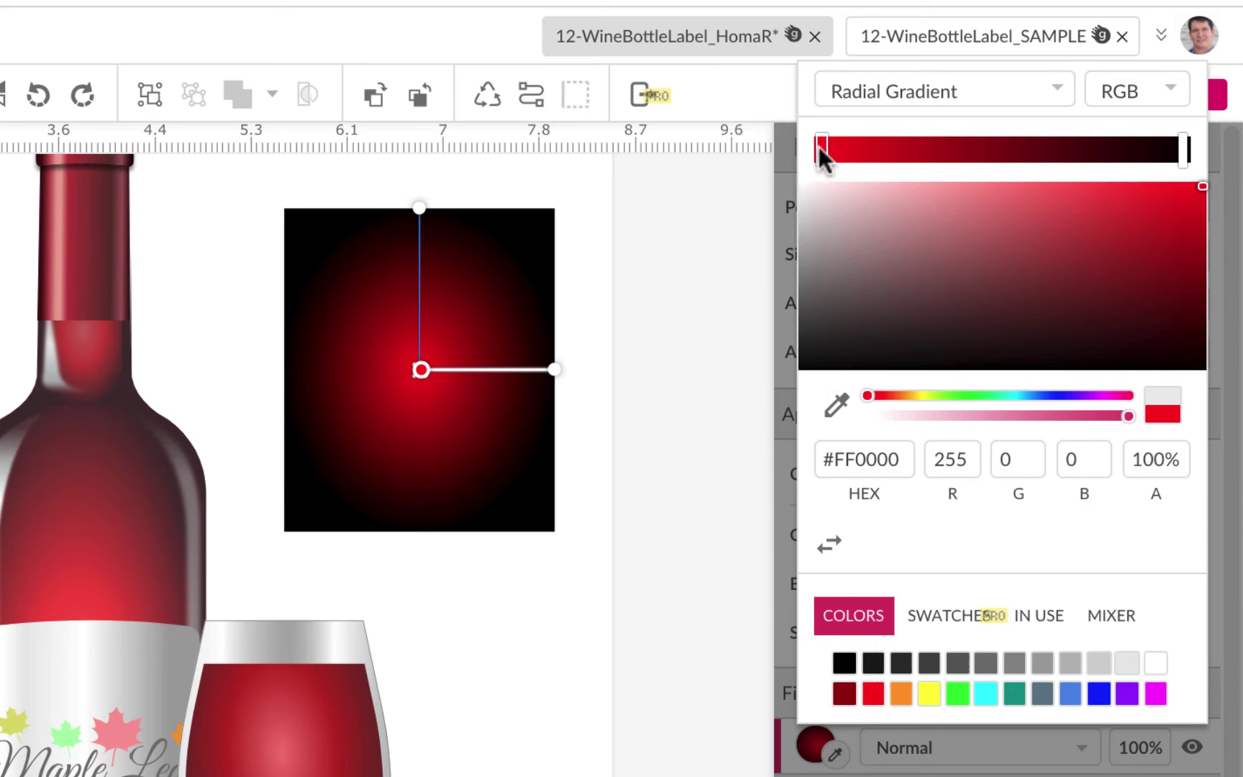
{"action": "left_click", "coordinate": [839, 415]}
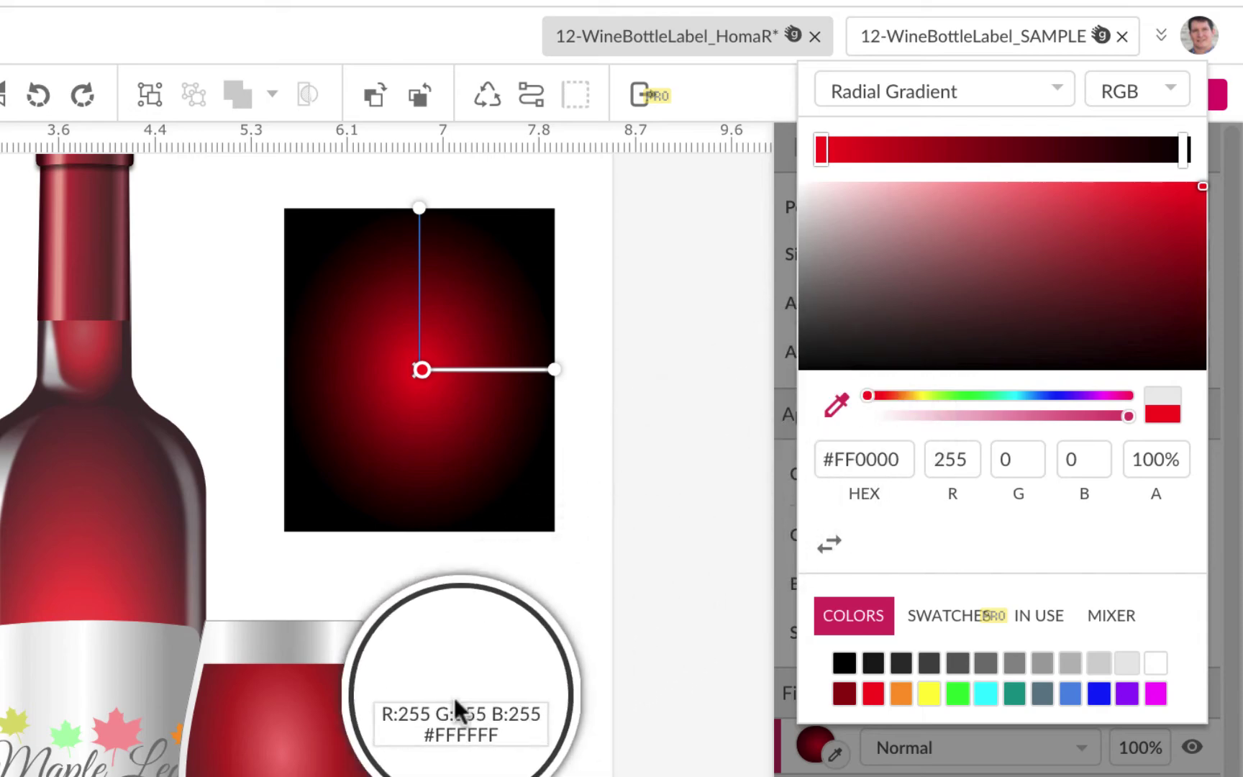
{"action": "left_click", "coordinate": [321, 773]}
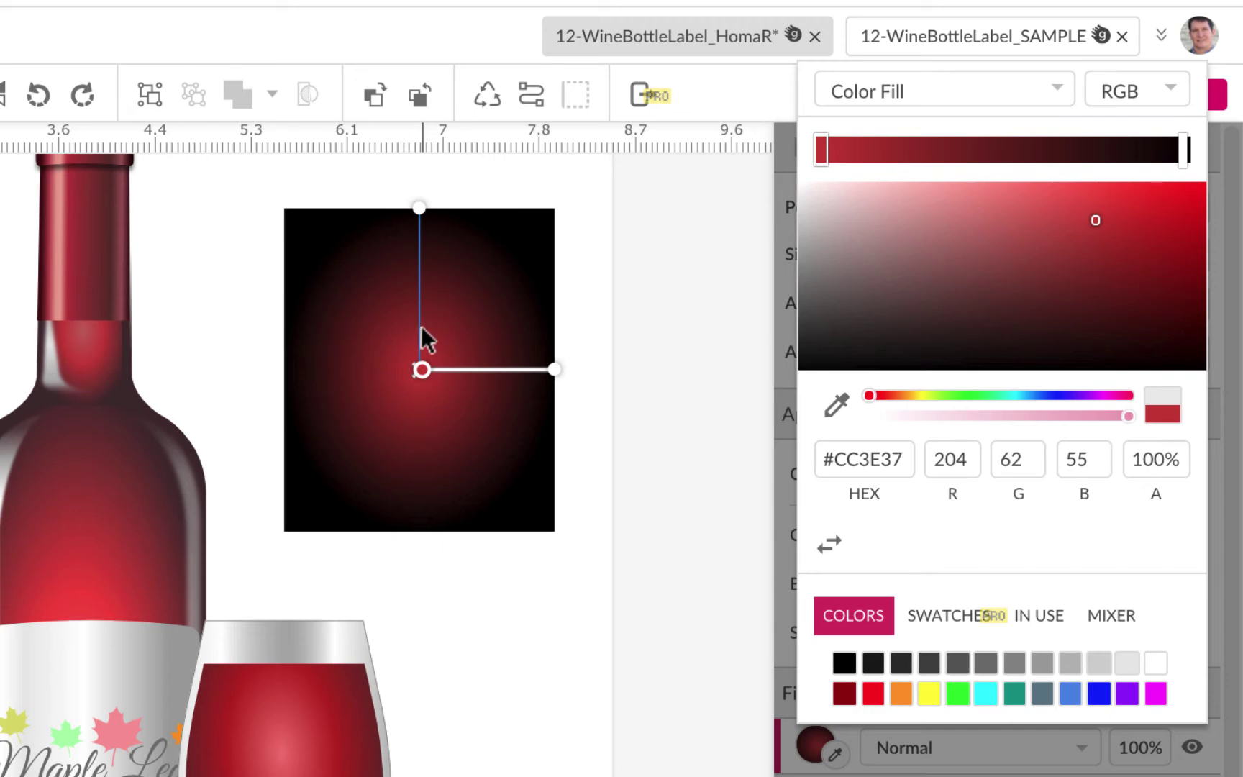
{"action": "left_click", "coordinate": [699, 298]}
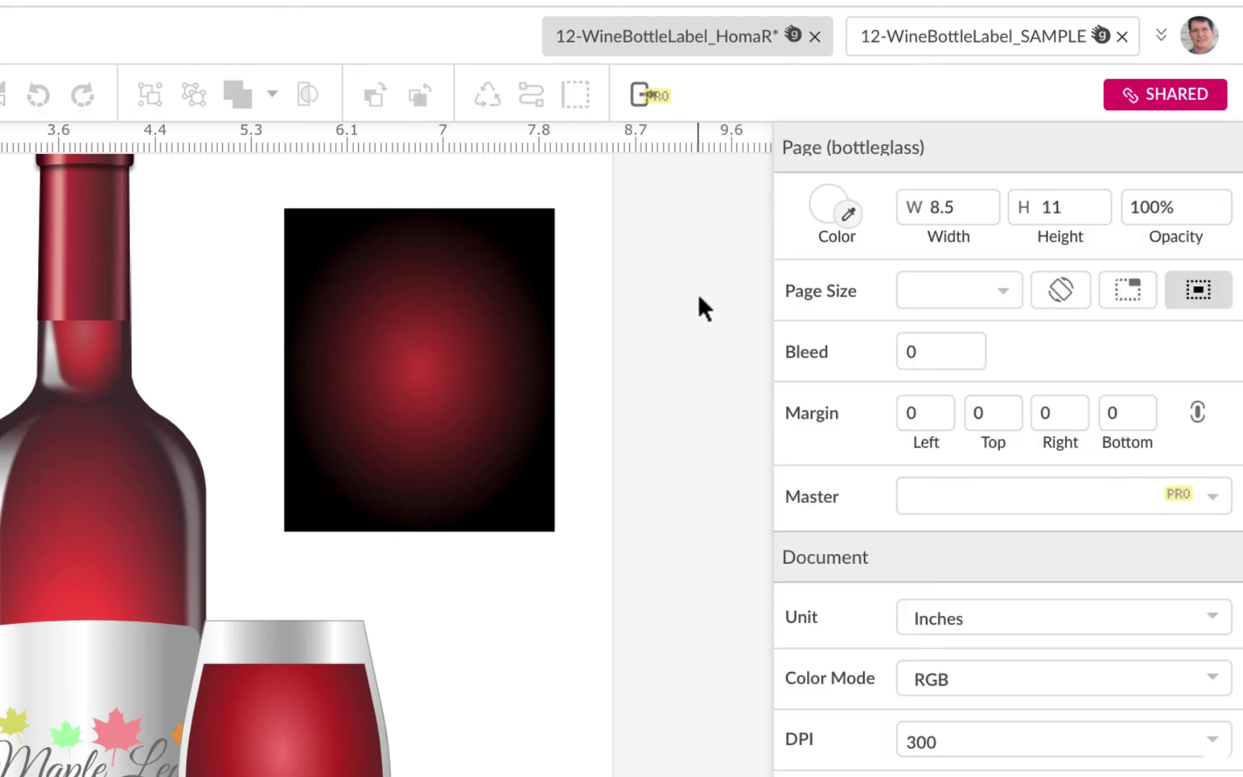
Step: Recolour the rectangle's centre gradient stop pale green #9ADF9A, and sample the green of the label's maple leaf for it
{"action": "left_click", "coordinate": [432, 362]}
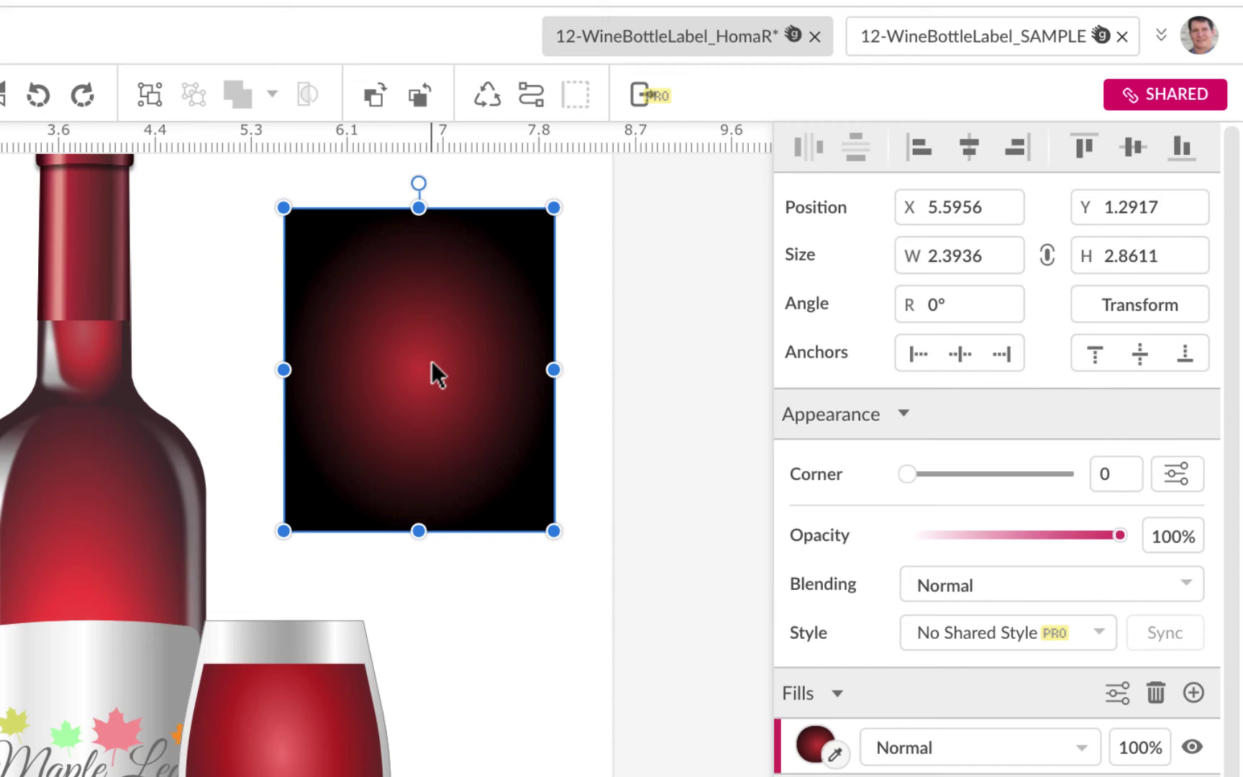
{"action": "left_click", "coordinate": [814, 748]}
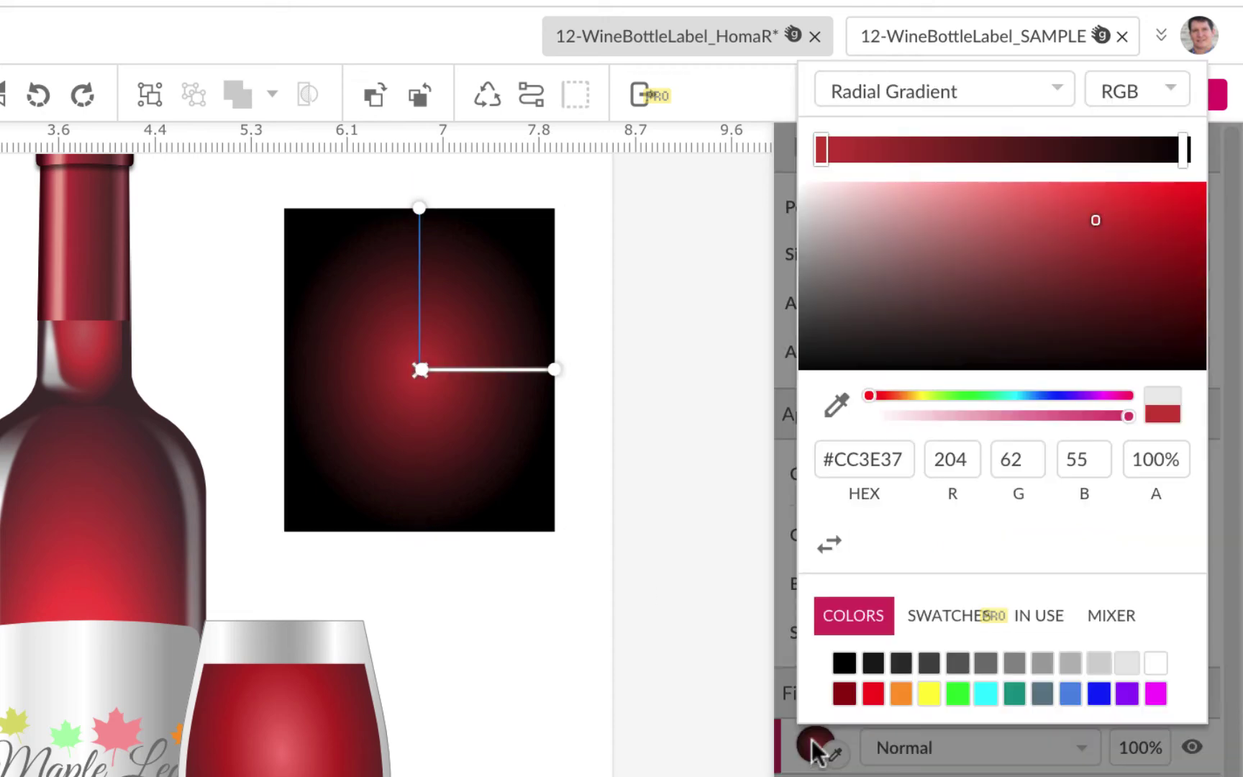
{"action": "left_click", "coordinate": [821, 150]}
{"action": "left_click", "coordinate": [957, 694]}
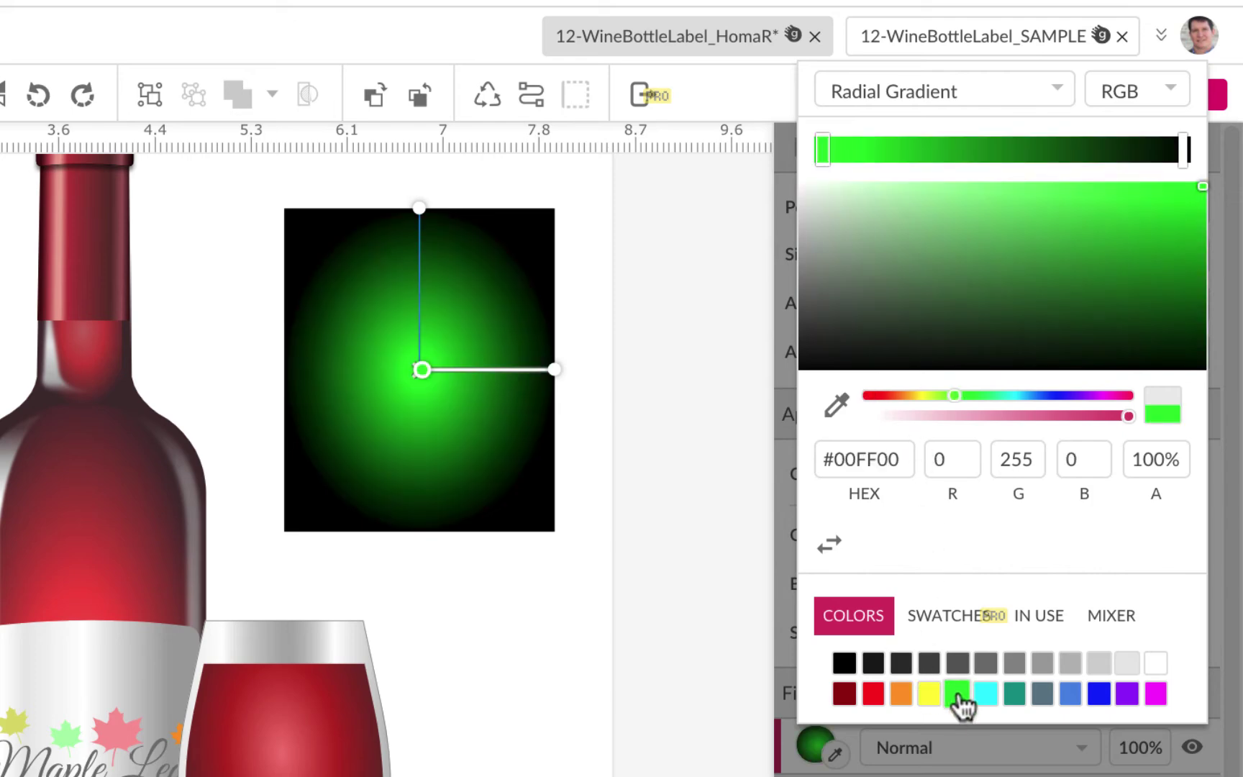
{"action": "left_click", "coordinate": [922, 206]}
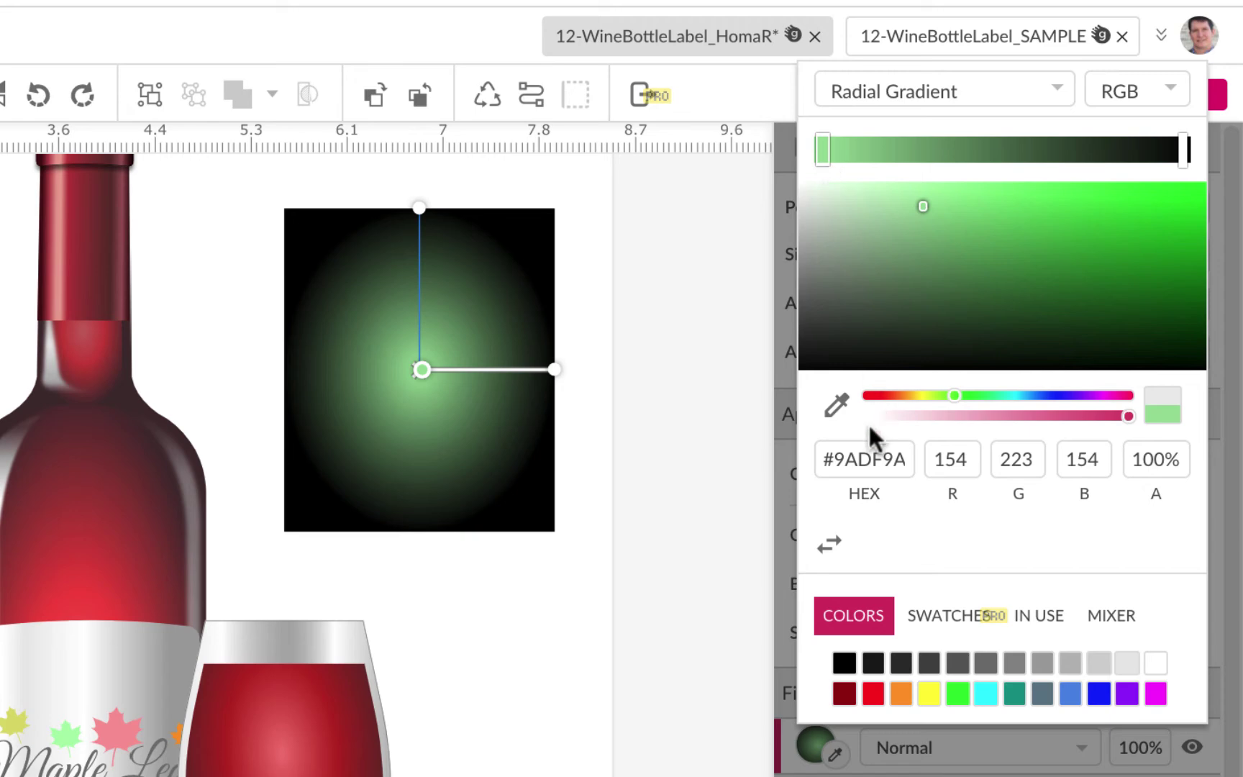
{"action": "left_click", "coordinate": [837, 407]}
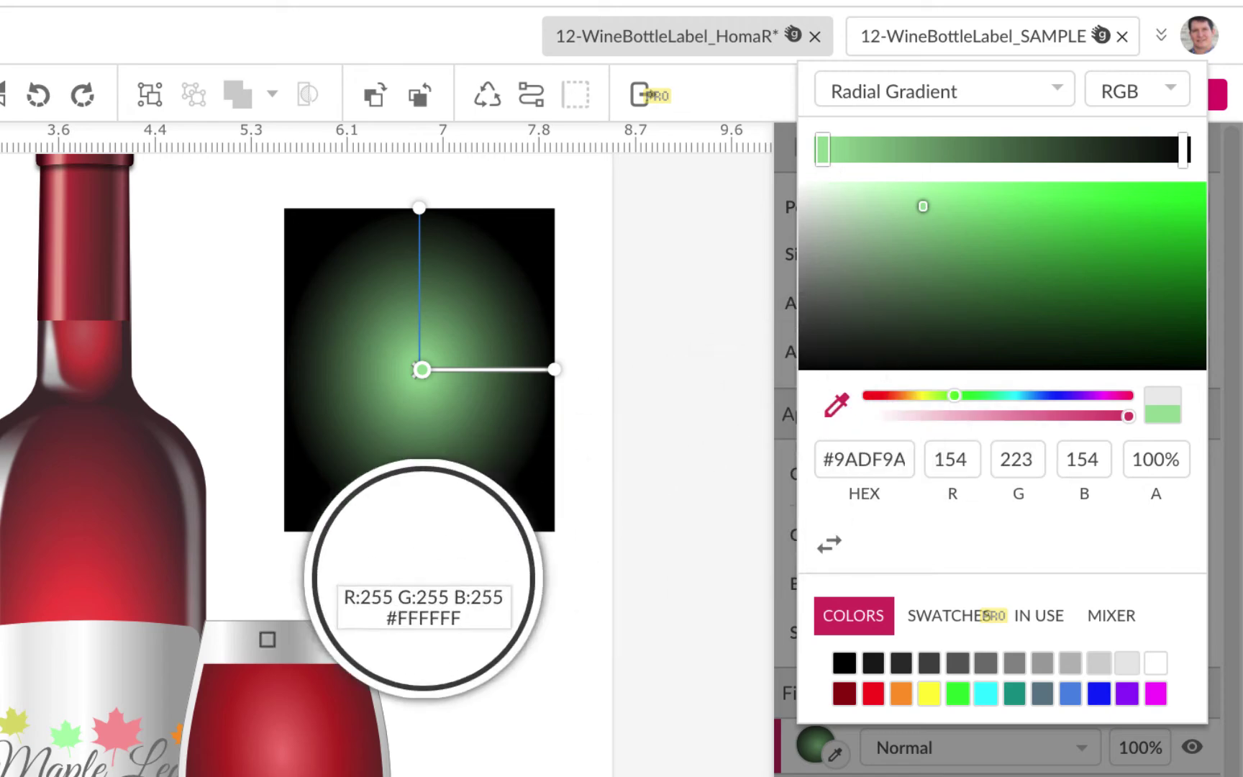
{"action": "left_click", "coordinate": [70, 743]}
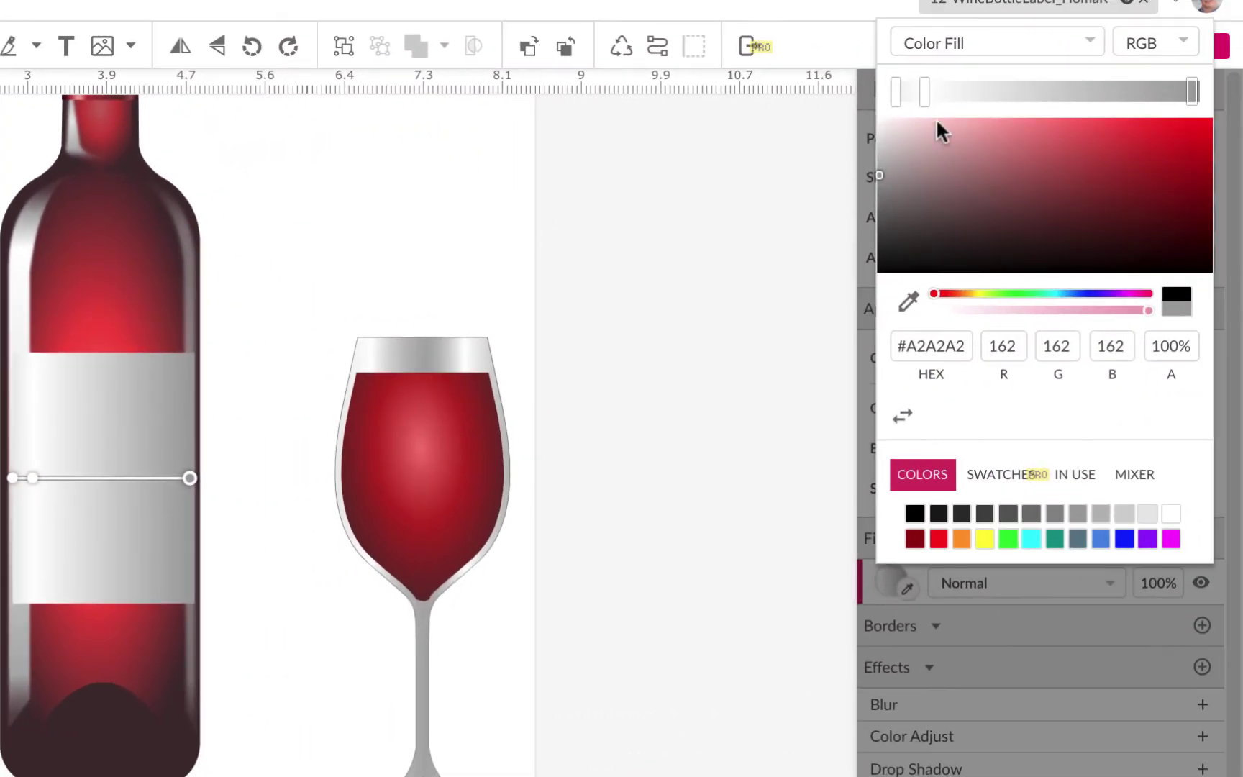
Step: Try to add an orange #FF9900 stop near the middle of the blank bottle label's gradient
{"action": "left_click", "coordinate": [1032, 91]}
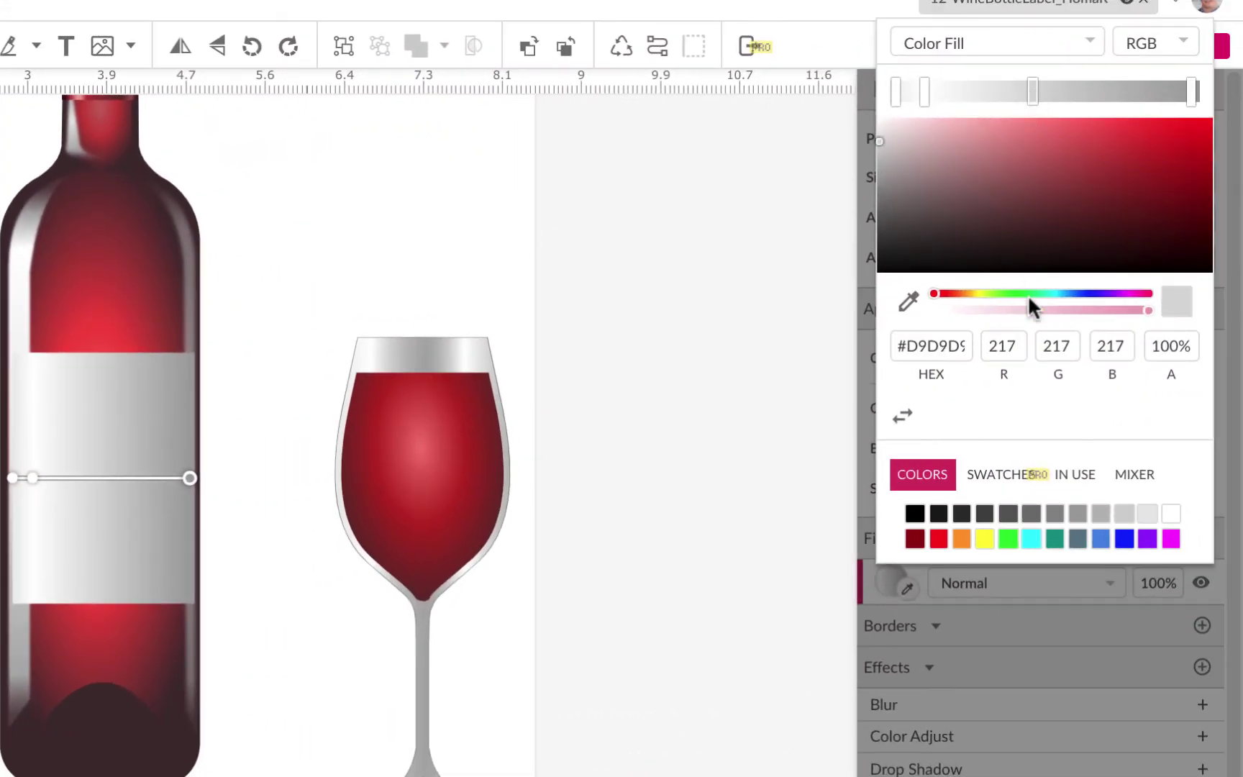
{"action": "left_click", "coordinate": [962, 539]}
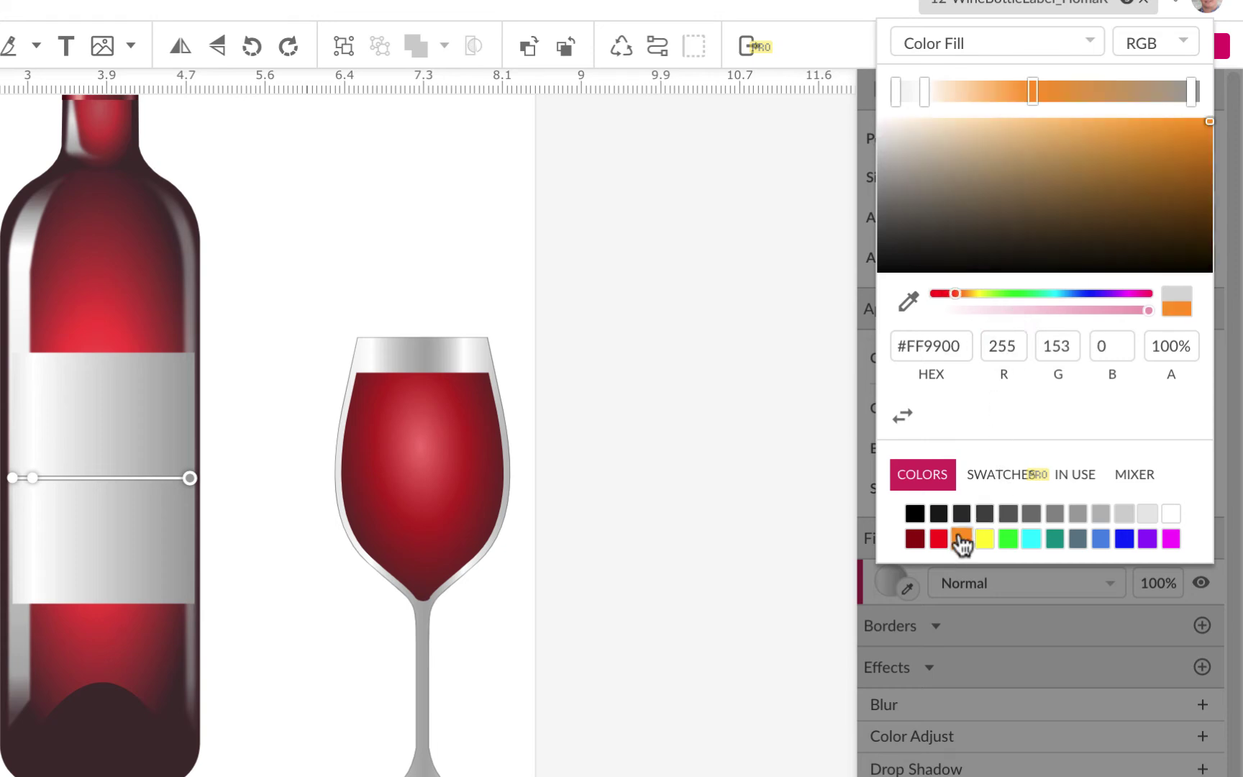
{"action": "left_click", "coordinate": [637, 234]}
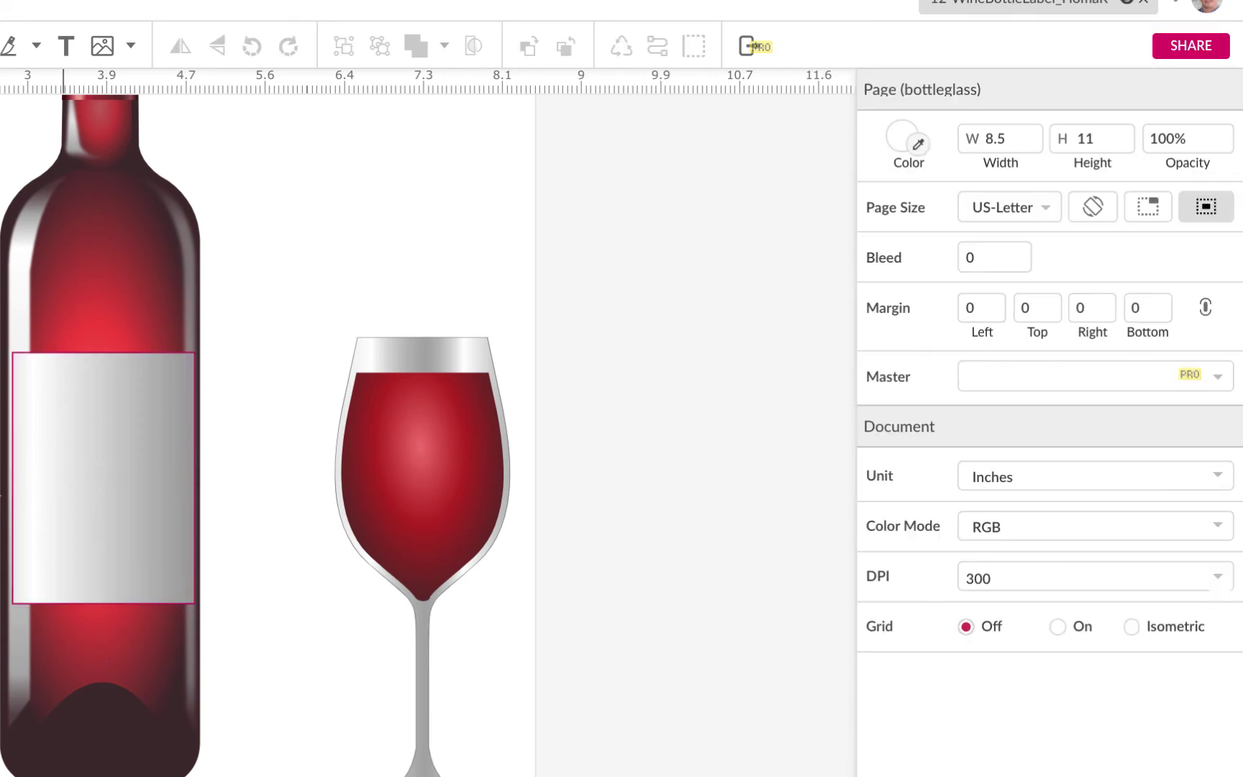
Step: Examine which fill types are offered for the bottle label's gradient after passing over the wine glass
{"action": "left_click", "coordinate": [131, 471]}
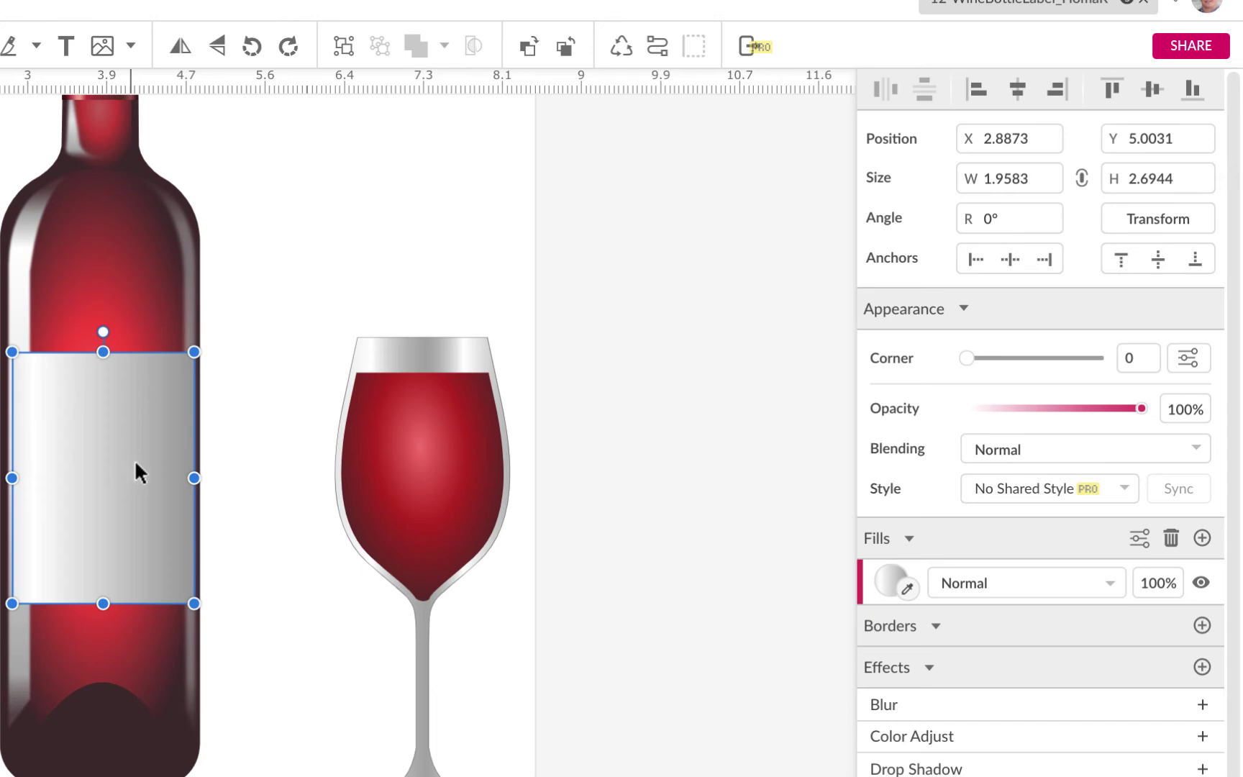
{"action": "left_click", "coordinate": [889, 580]}
{"action": "mouse_move", "coordinate": [450, 397]}
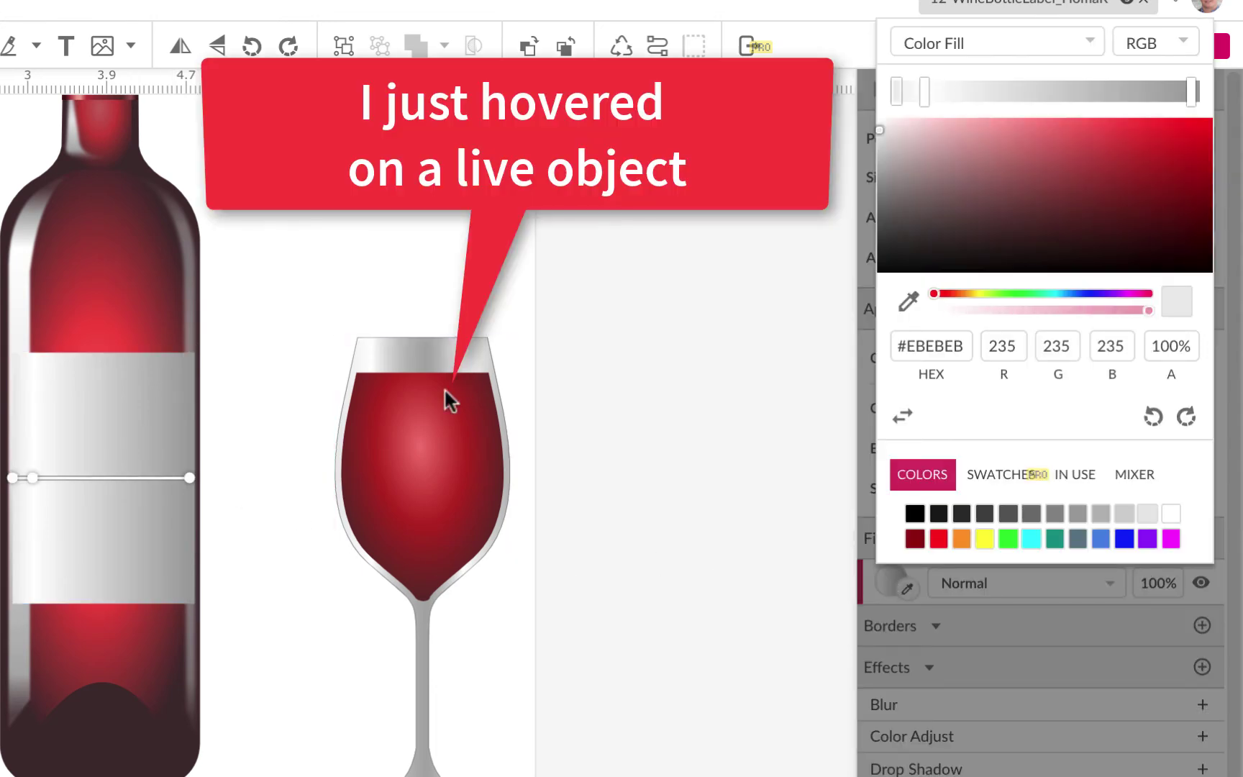
{"action": "left_click", "coordinate": [1016, 40]}
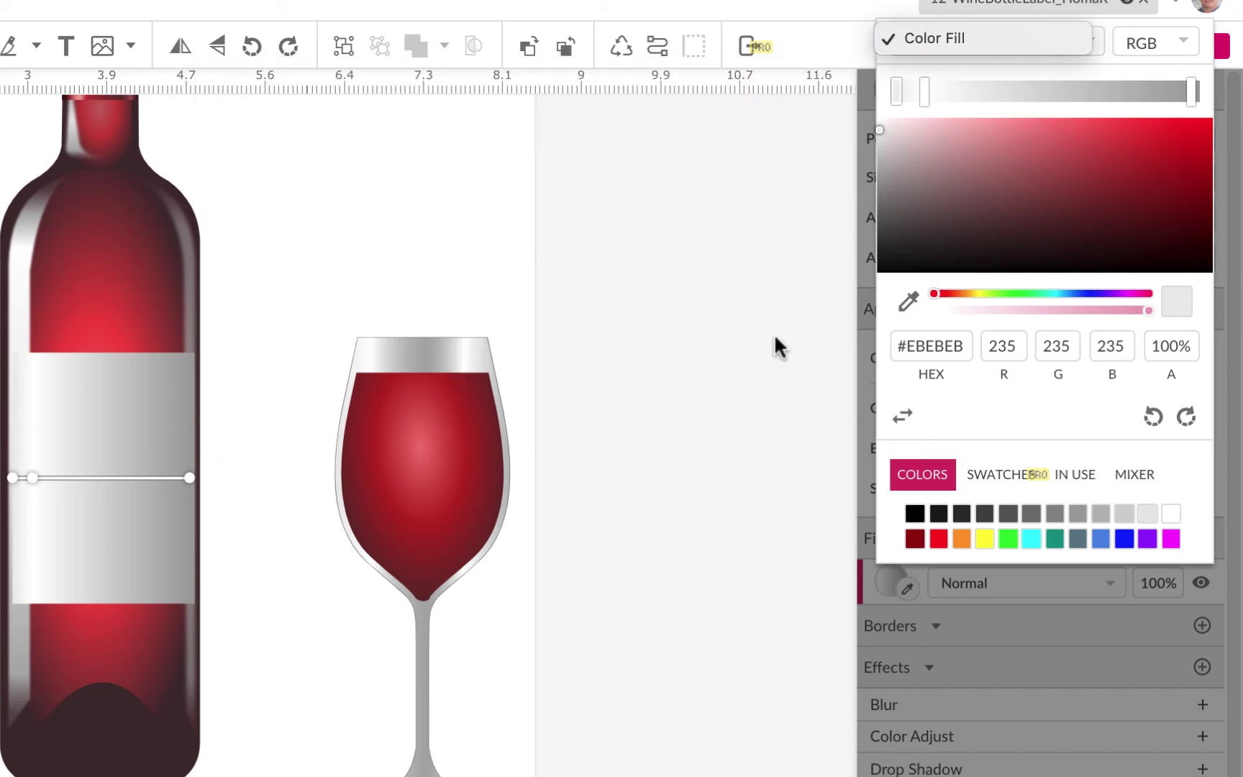
{"action": "left_click", "coordinate": [1013, 39]}
{"action": "left_click", "coordinate": [87, 432]}
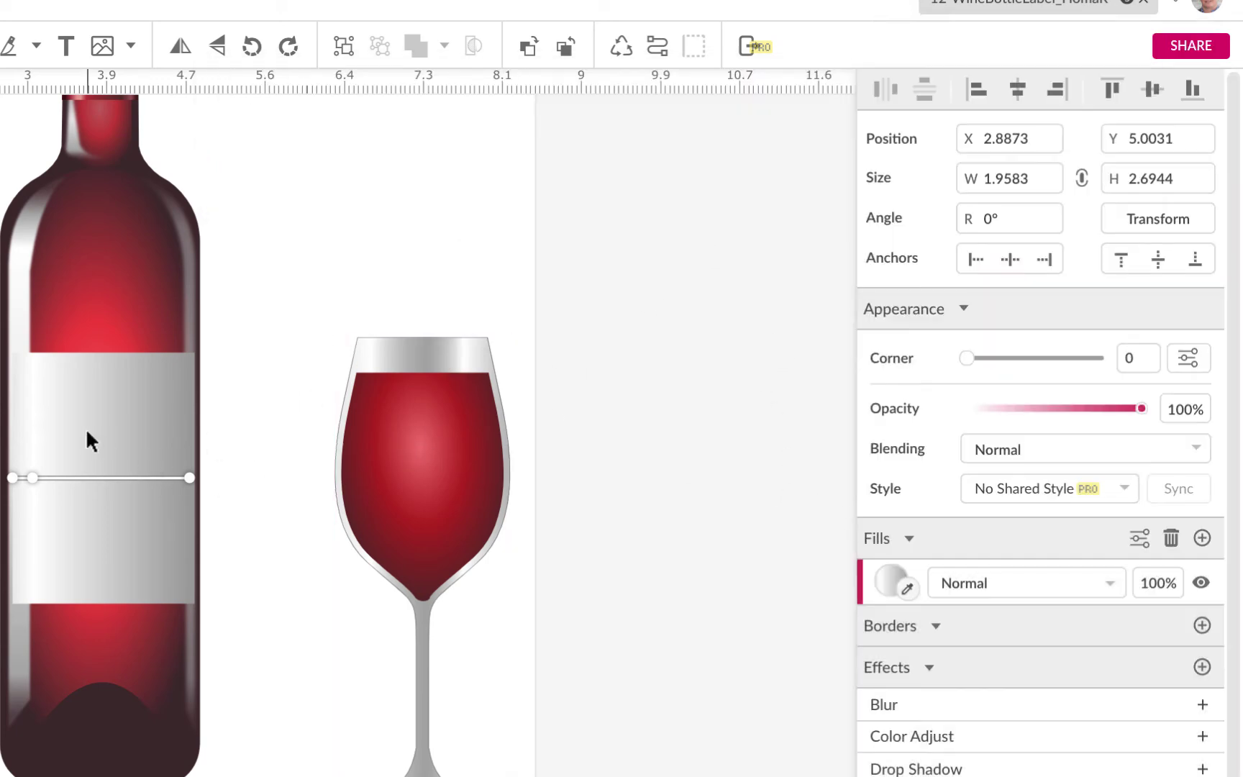
{"action": "left_click", "coordinate": [312, 172]}
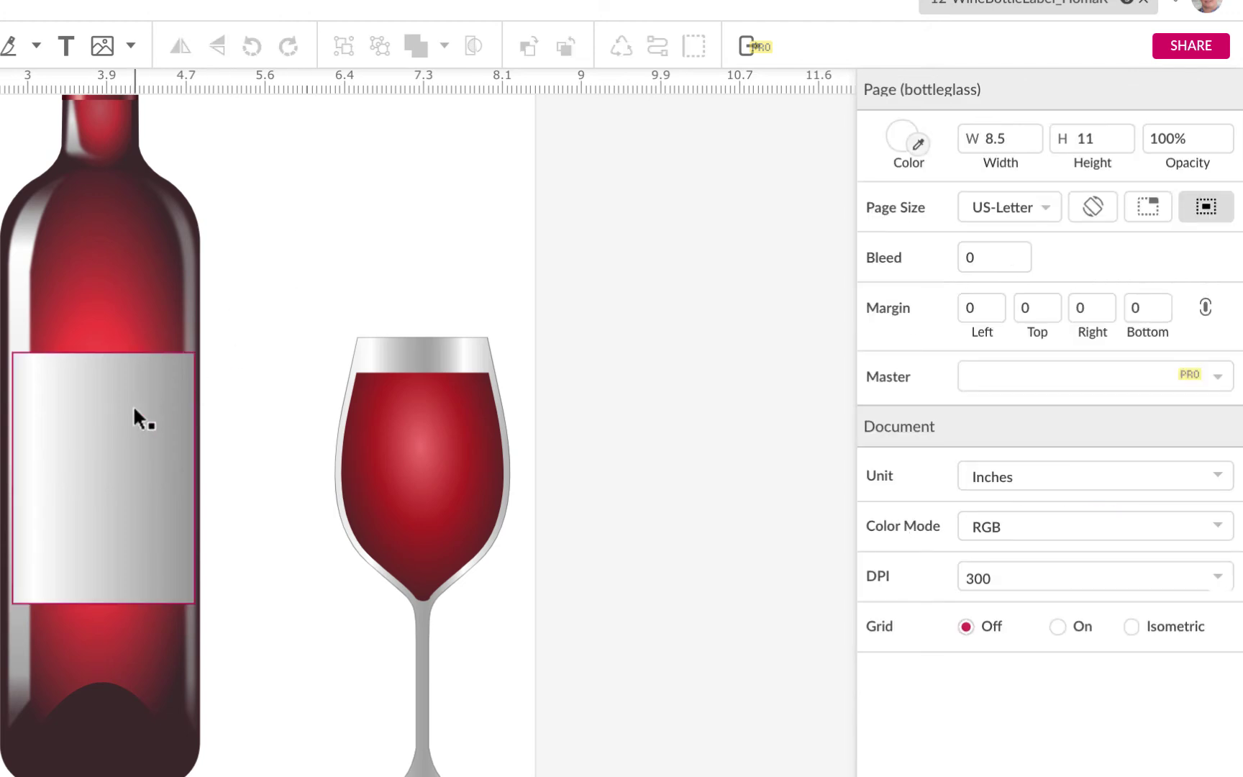
Step: Add a grey #A2A2A2 stop near the dark end of the bottle label's linear gradient
{"action": "left_click", "coordinate": [134, 406]}
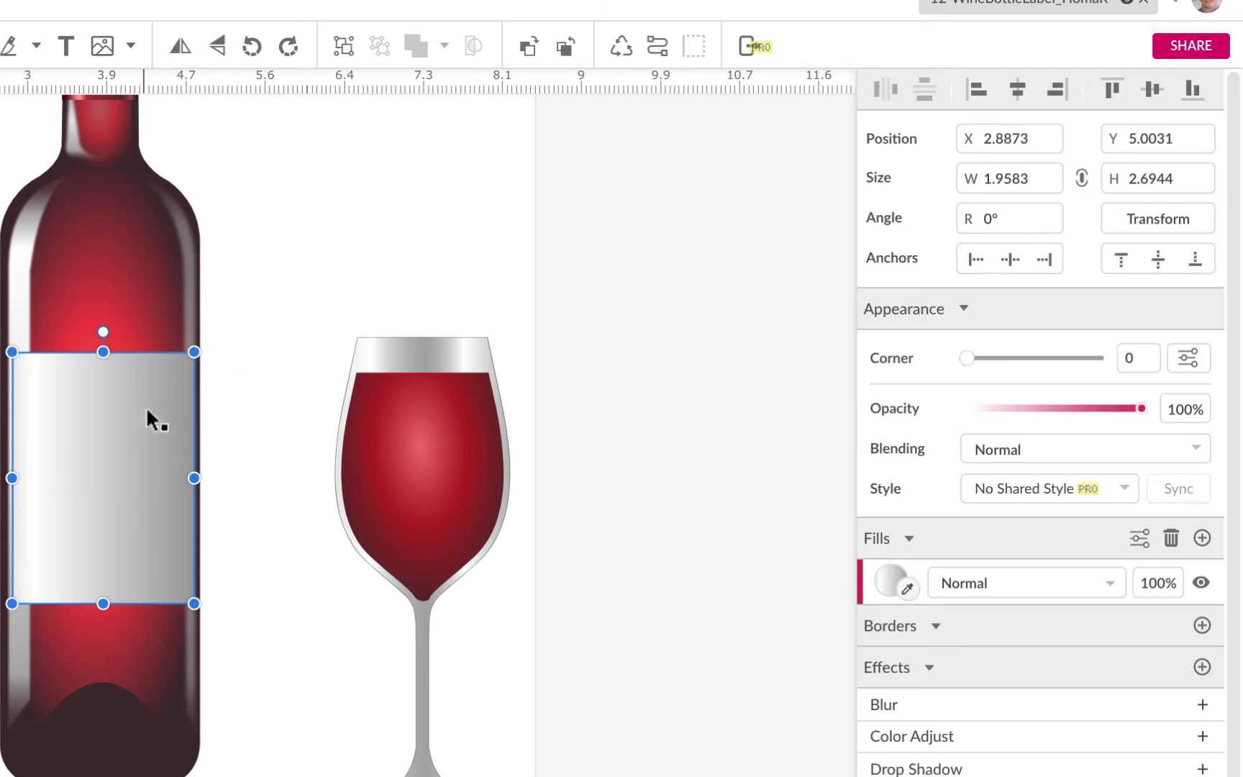
{"action": "left_click", "coordinate": [890, 581]}
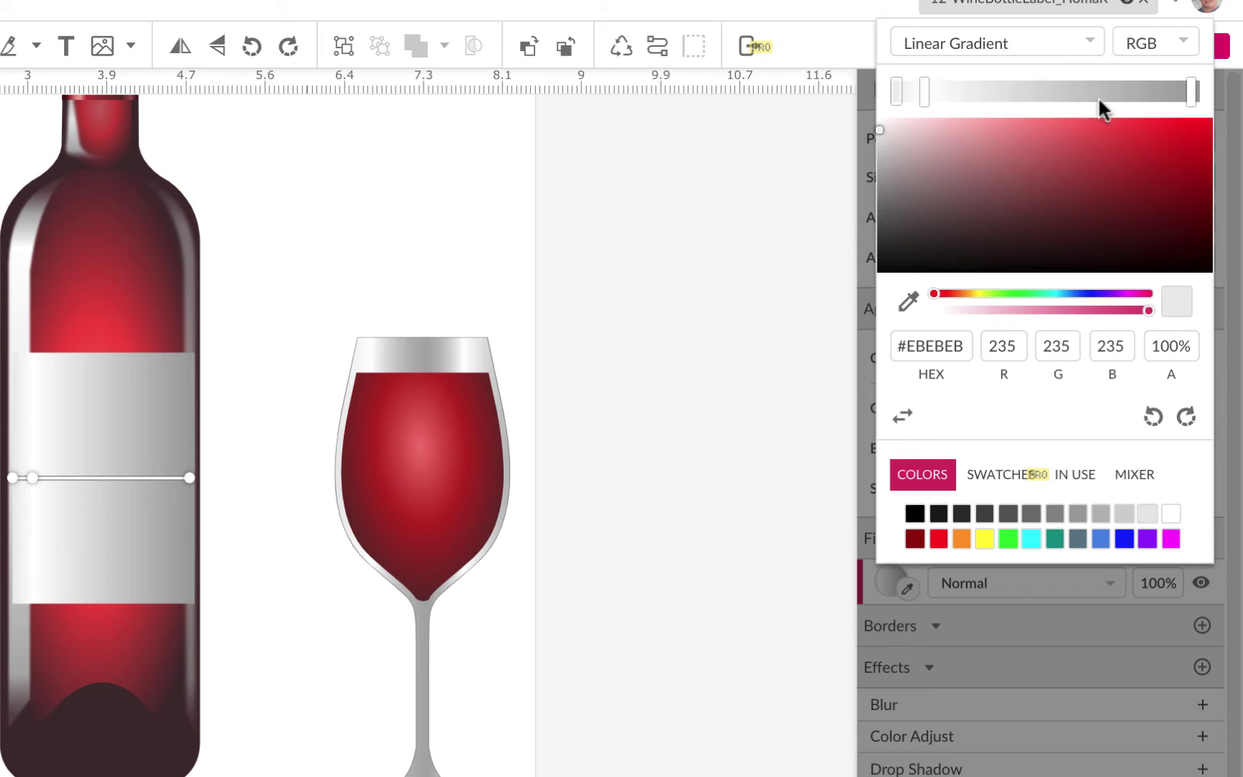
{"action": "left_click", "coordinate": [1154, 89]}
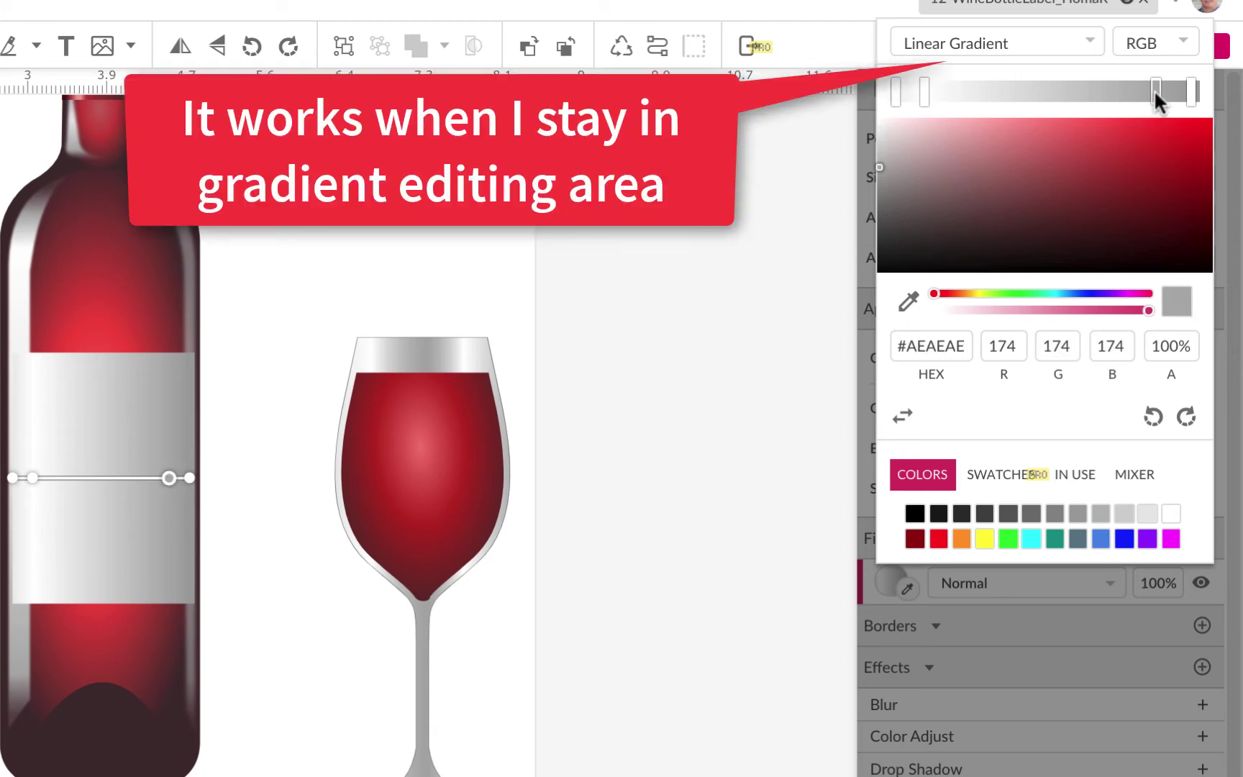
{"action": "left_click", "coordinate": [1078, 514]}
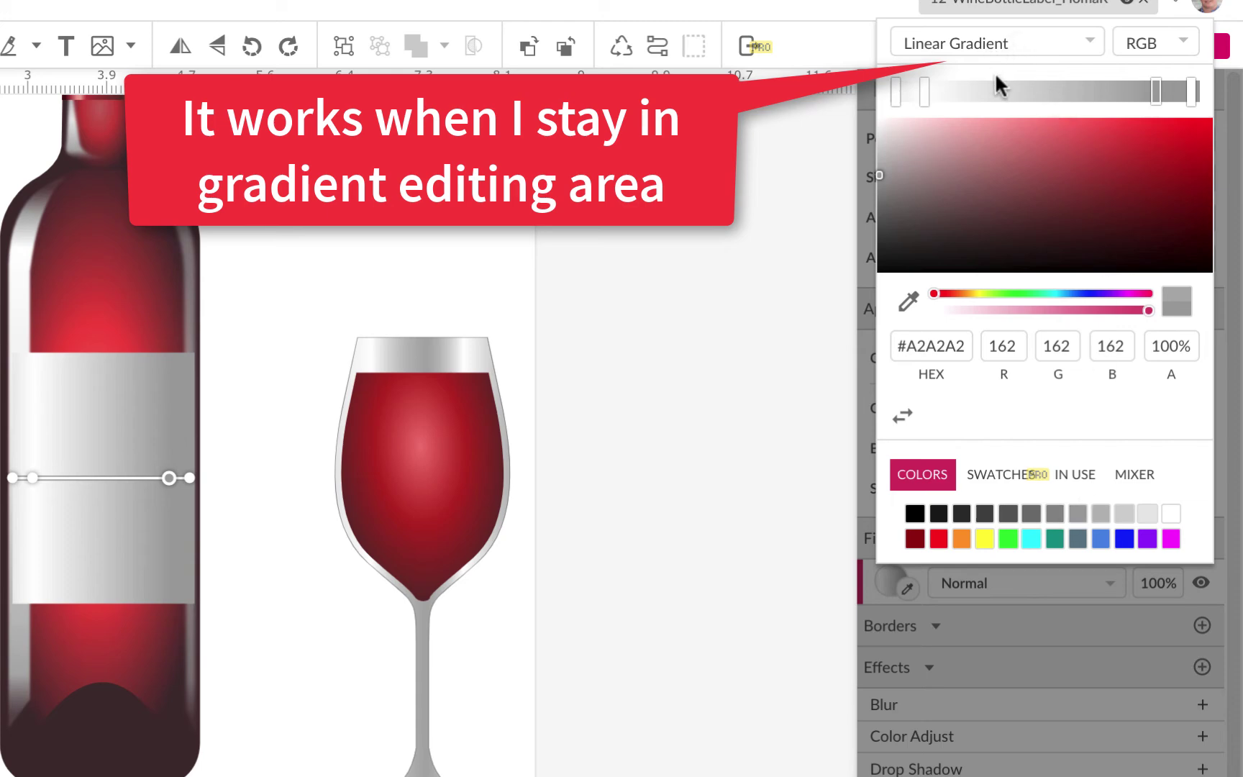
Step: Add a white #FFFFFF stop near the middle of the label's gradient and a light grey #E8E8E8 stop at about one fifth
{"action": "left_click", "coordinate": [1036, 90]}
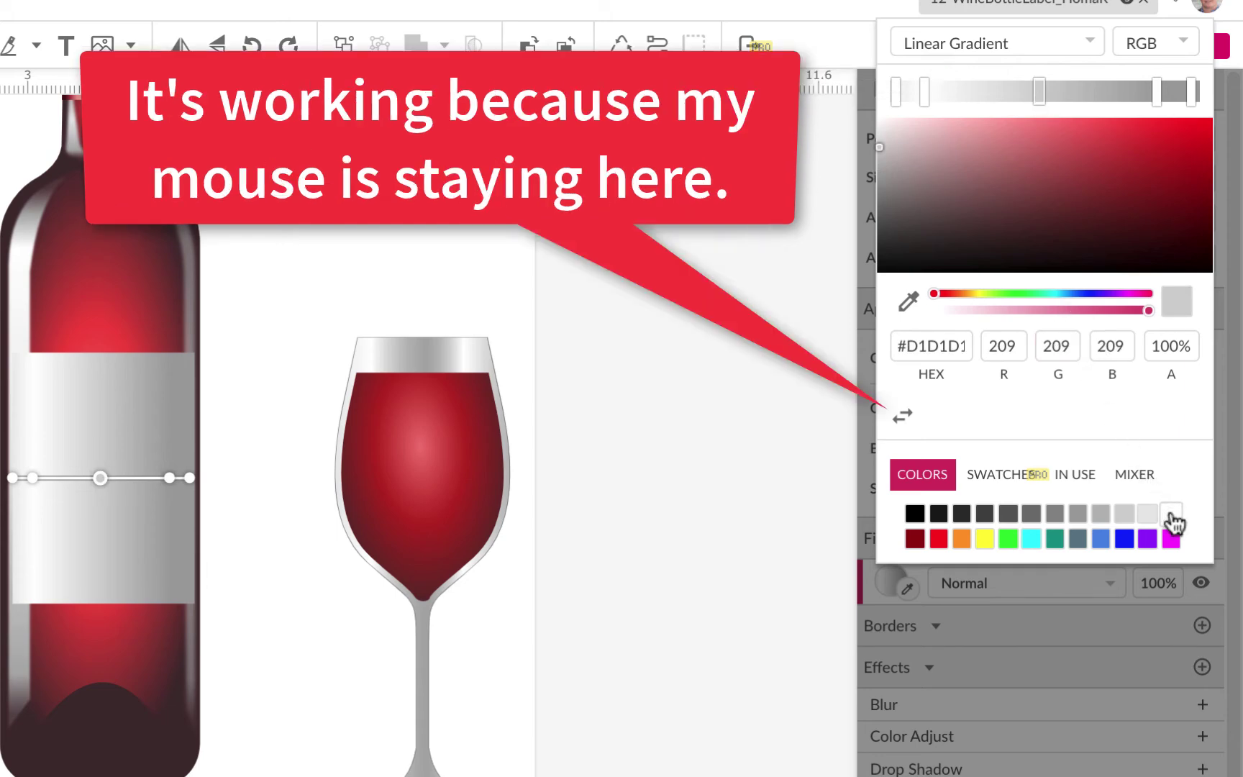
{"action": "left_click", "coordinate": [1170, 515]}
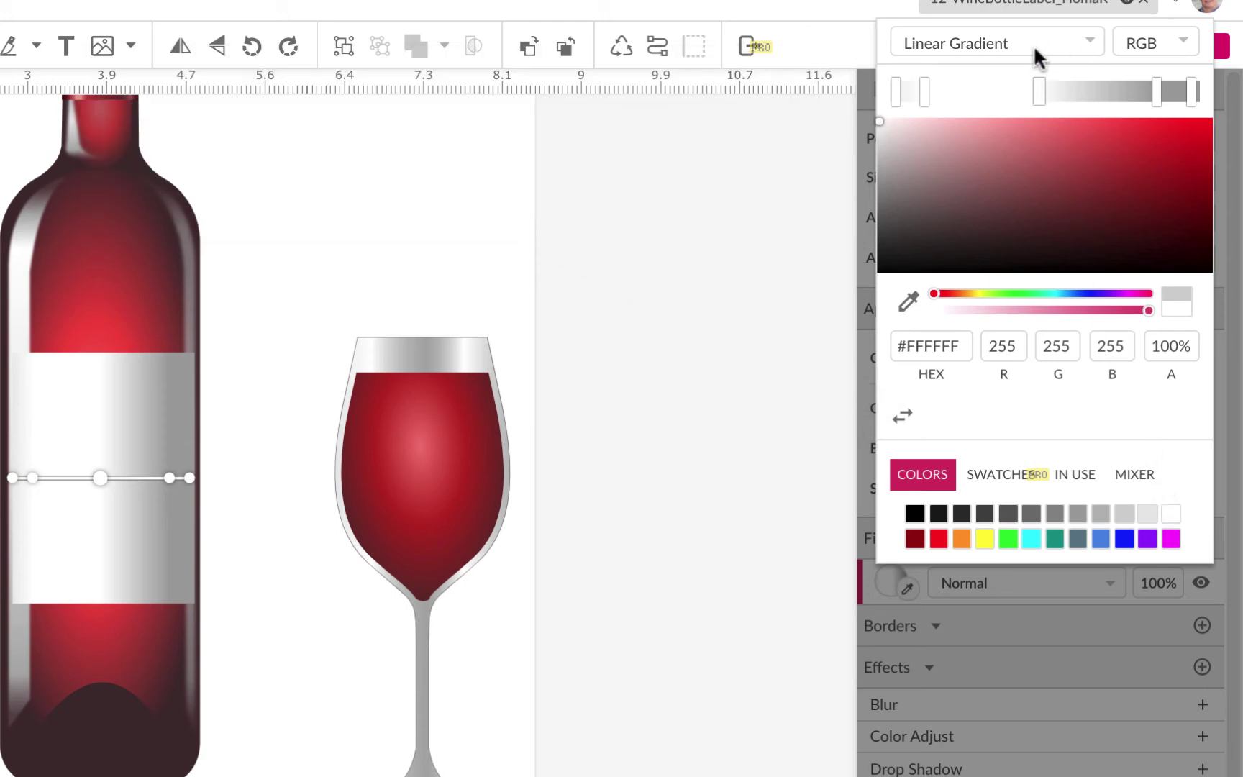
{"action": "left_click", "coordinate": [954, 92]}
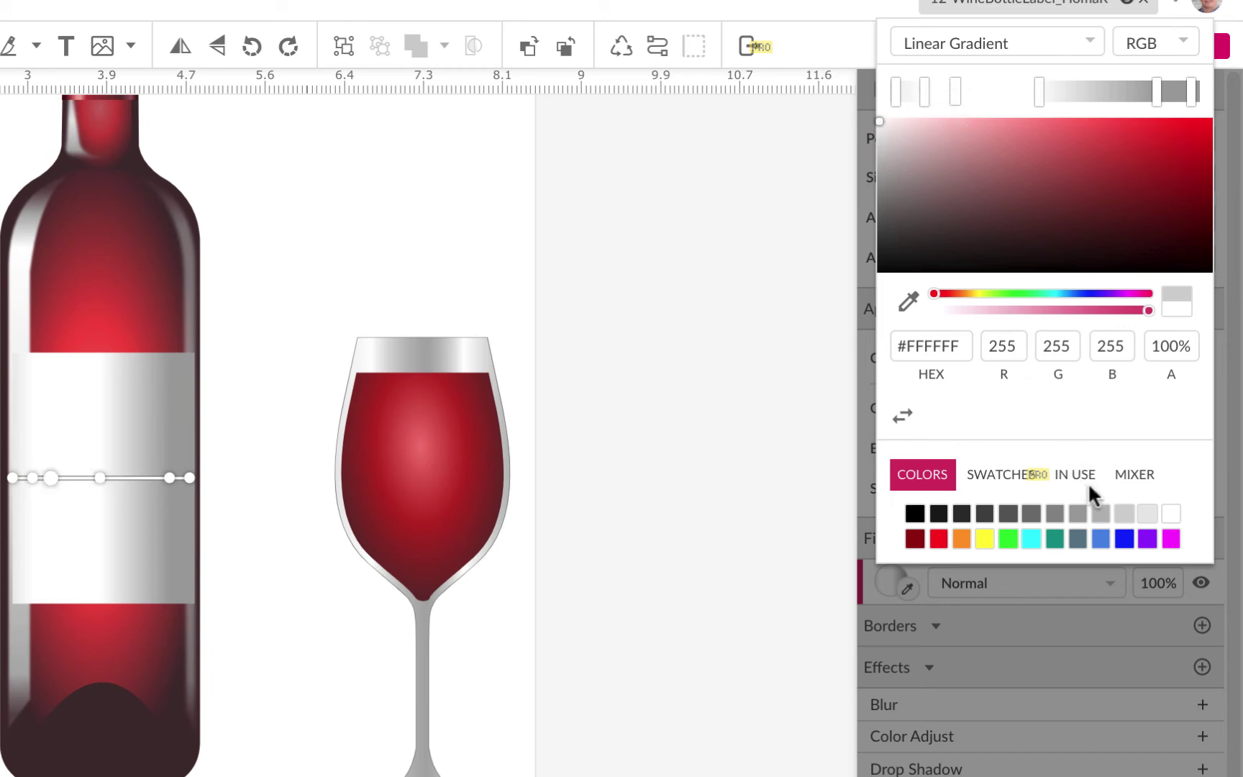
{"action": "left_click", "coordinate": [1100, 514]}
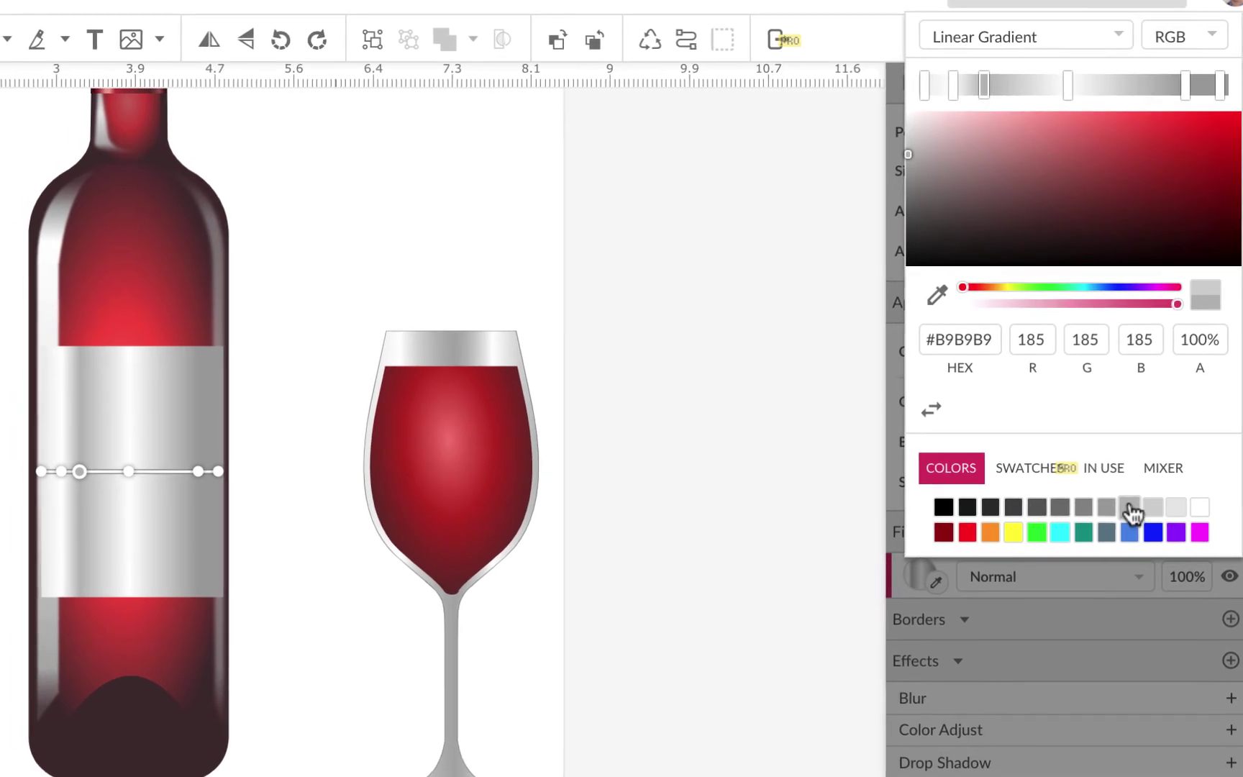
{"action": "left_click", "coordinate": [1178, 511]}
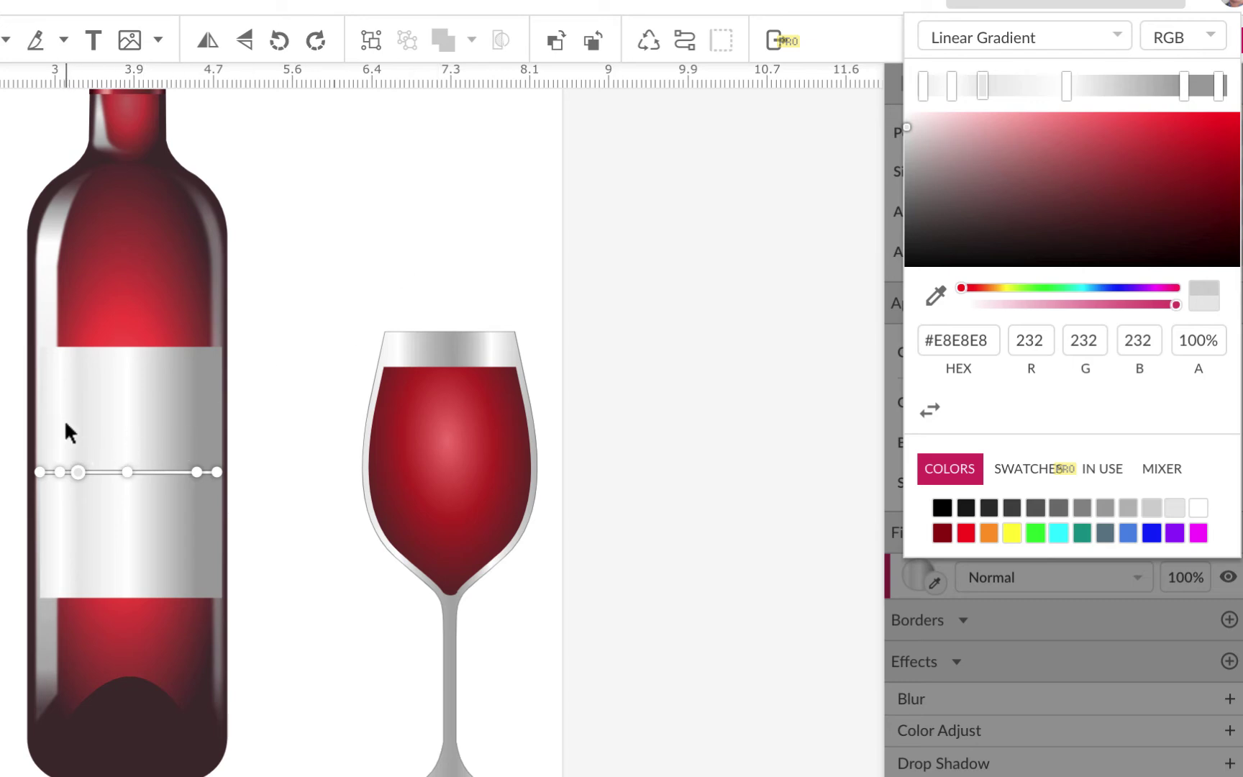
{"action": "left_click", "coordinate": [364, 224]}
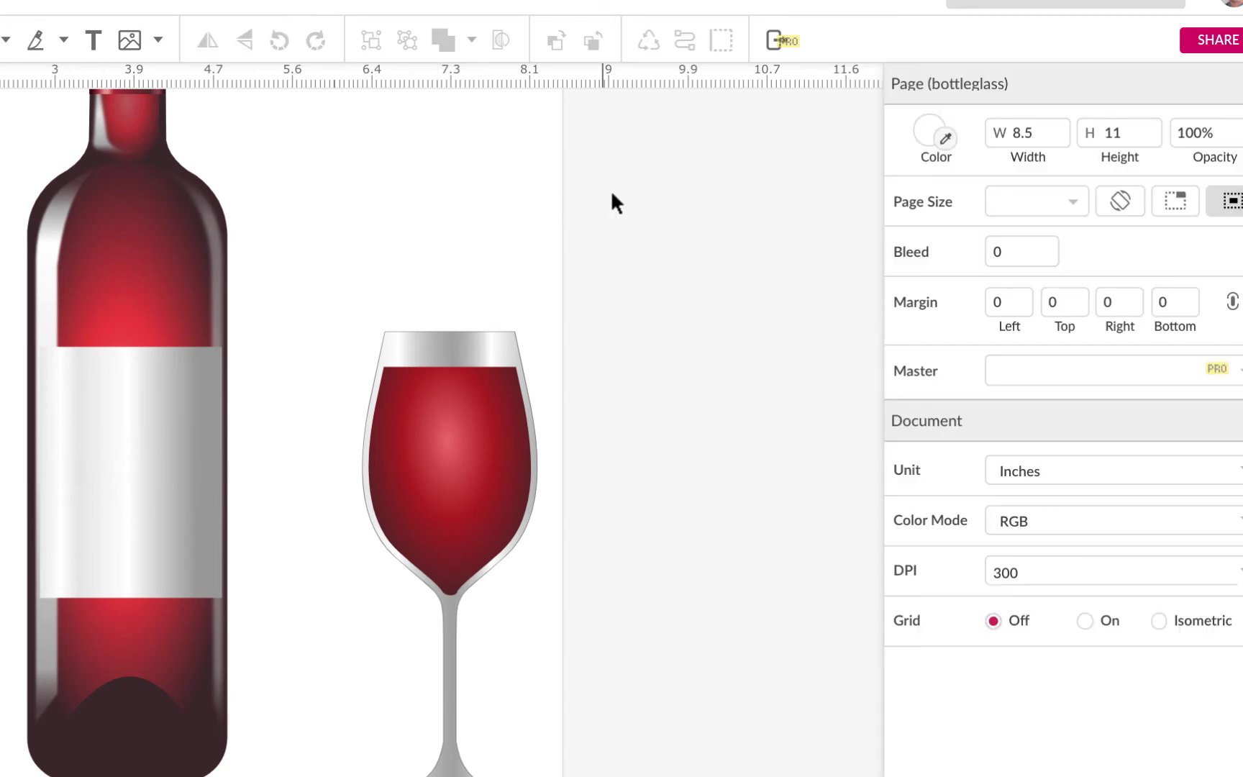
Step: Slightly round all four corners of the bottle's blank label with the Subselect tool
{"action": "left_click", "coordinate": [161, 453]}
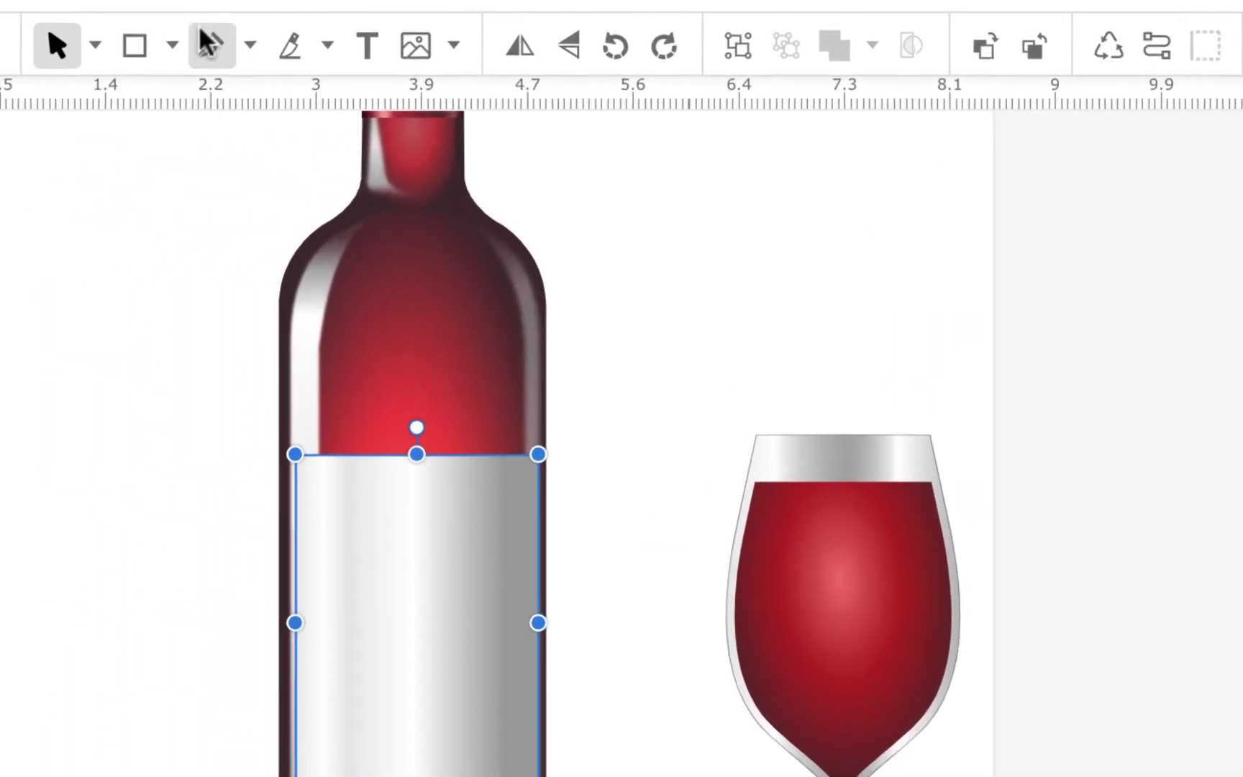
{"action": "left_click", "coordinate": [94, 46]}
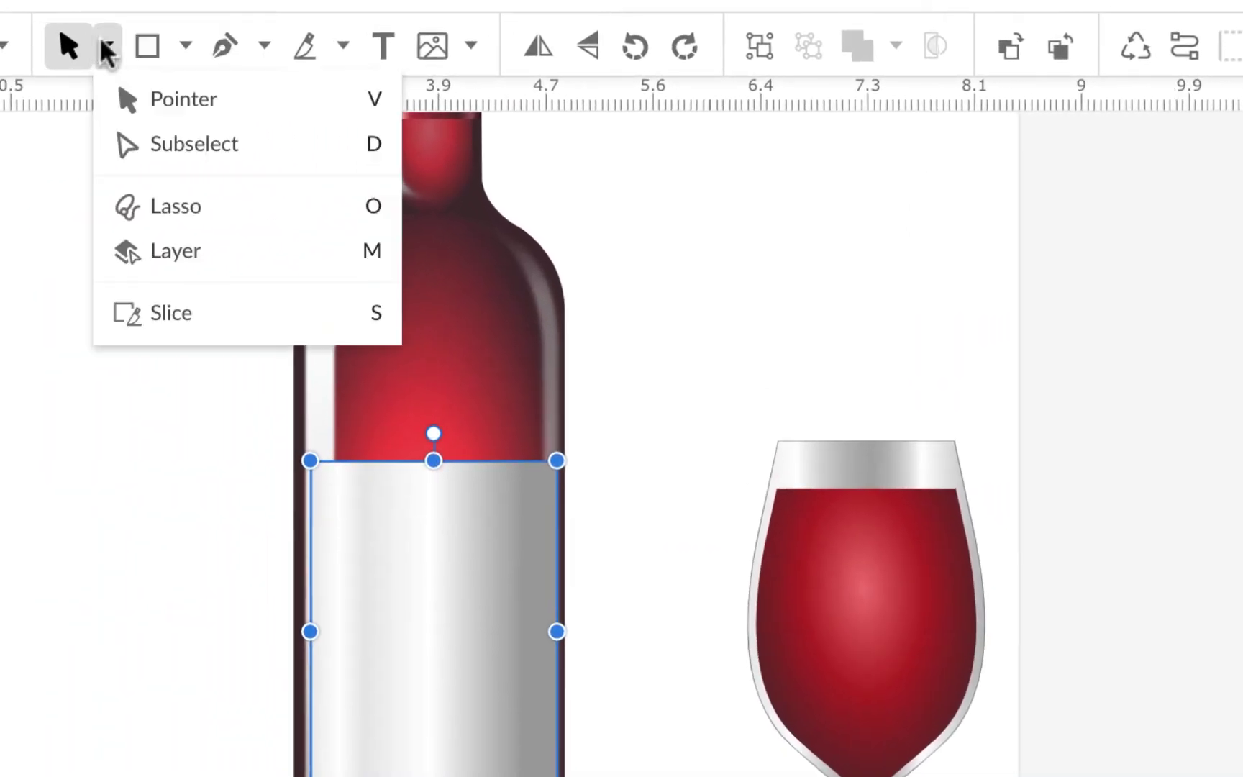
{"action": "left_click", "coordinate": [110, 143]}
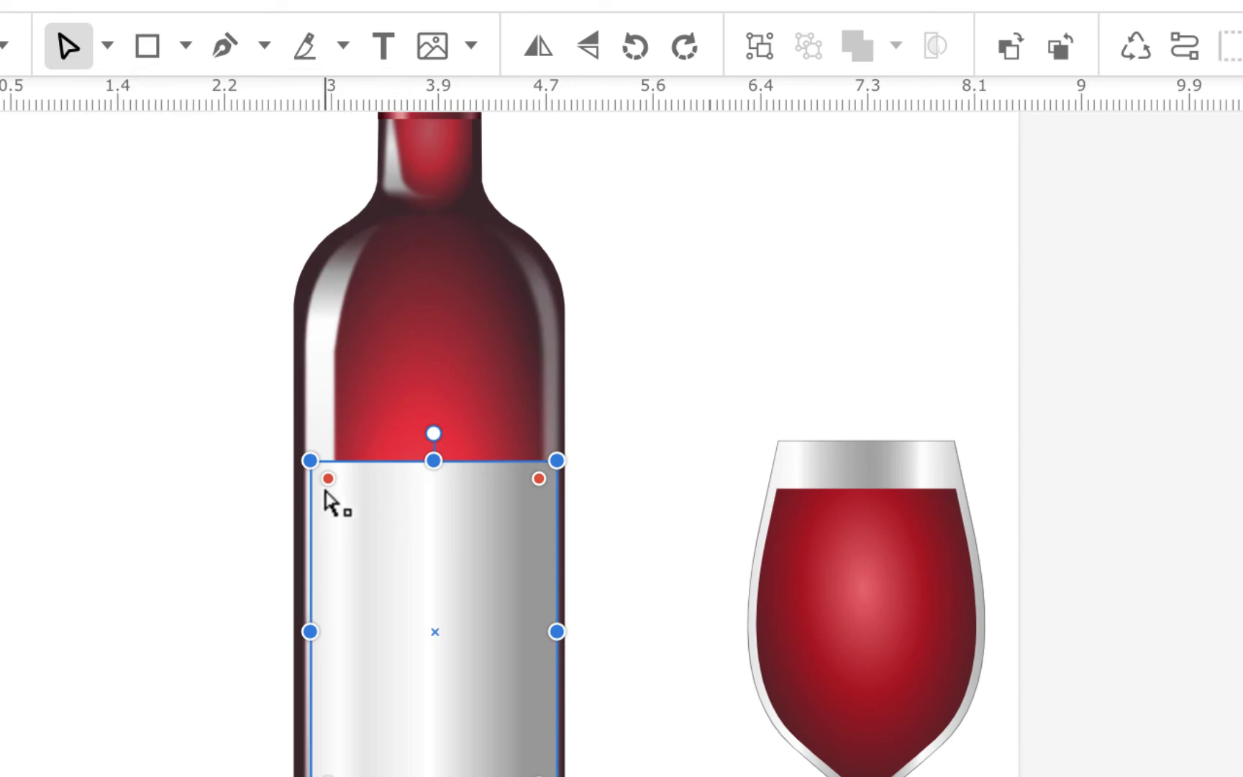
{"action": "key", "text": "ctrl+plus"}
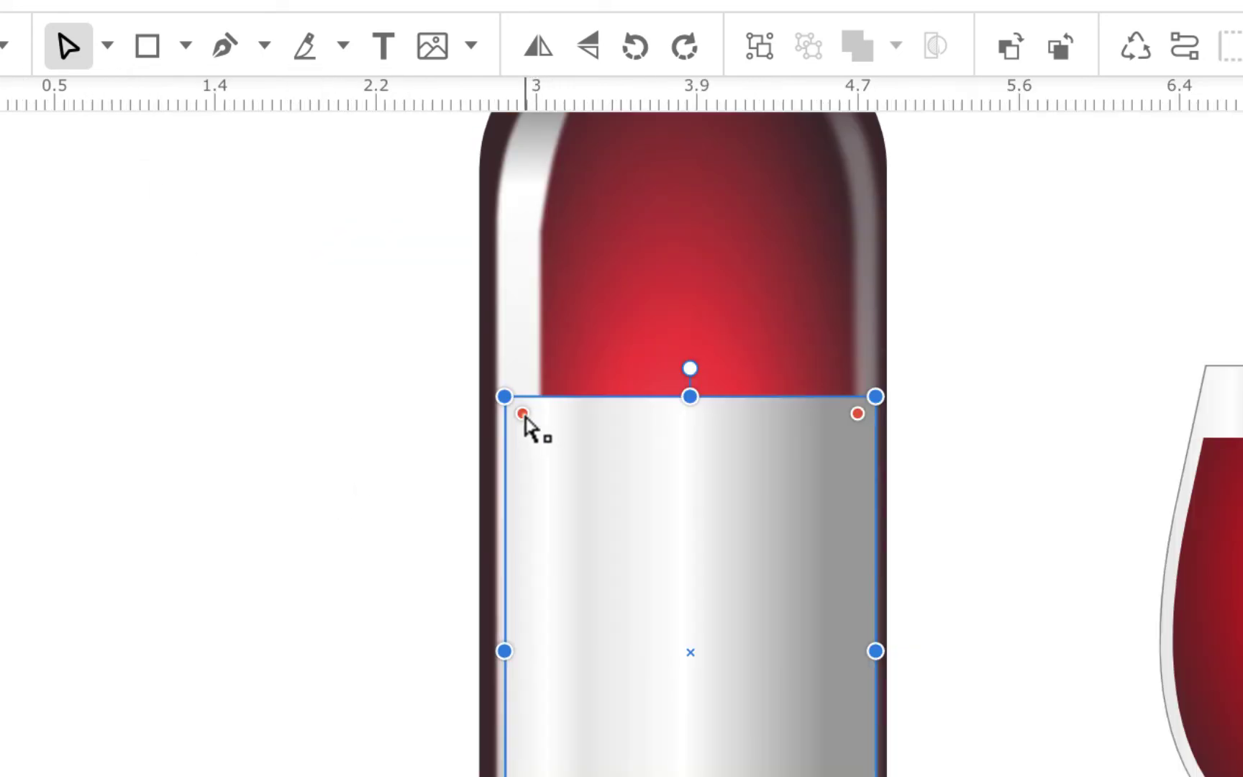
{"action": "left_click_drag", "start_coordinate": [523, 413], "coordinate": [534, 429]}
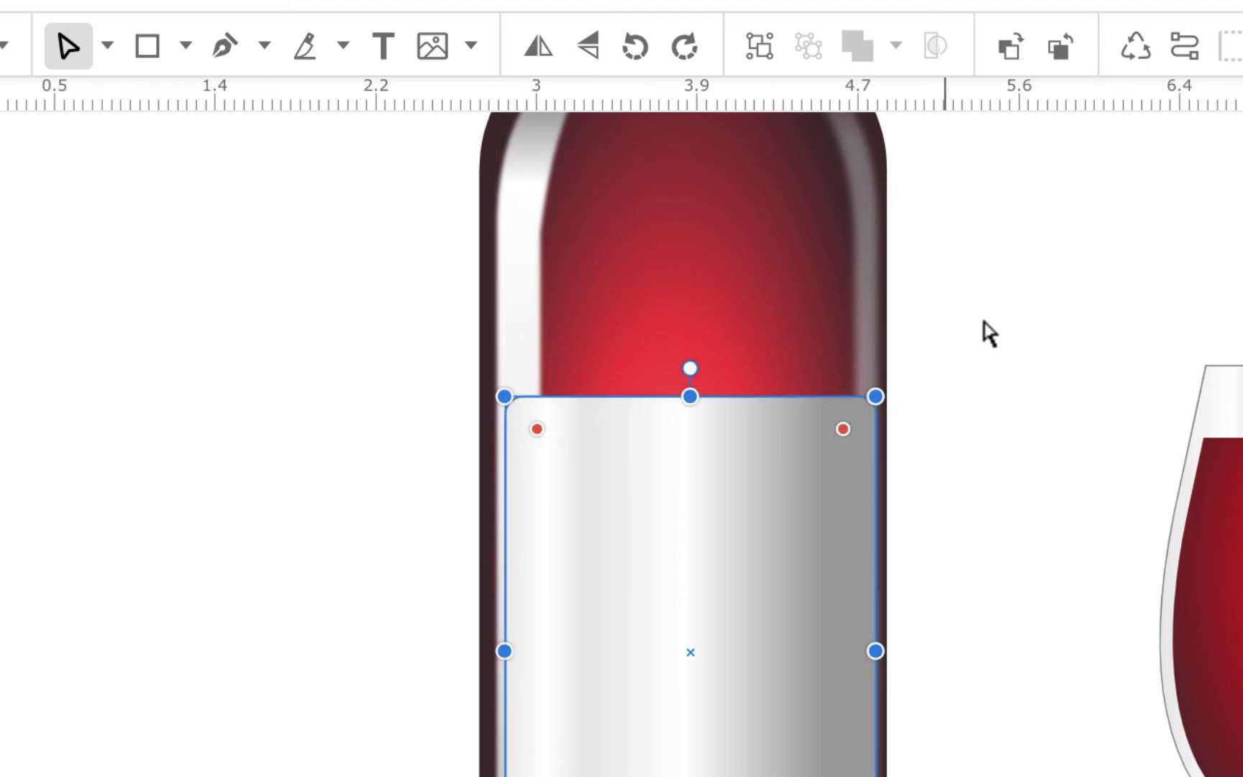
{"action": "left_click", "coordinate": [1034, 325]}
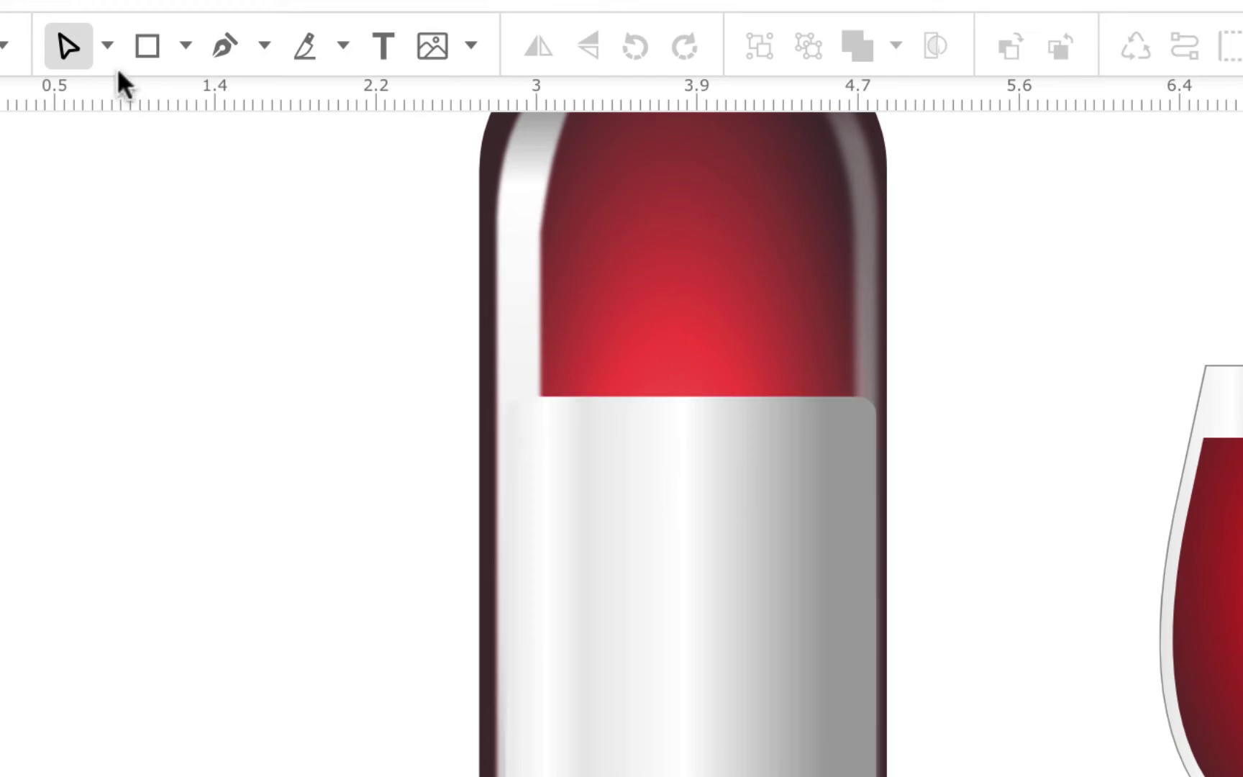
Step: Select the rounded bottle label with the Pointer tool and convert it to a path
{"action": "left_click", "coordinate": [107, 45]}
{"action": "left_click", "coordinate": [129, 101]}
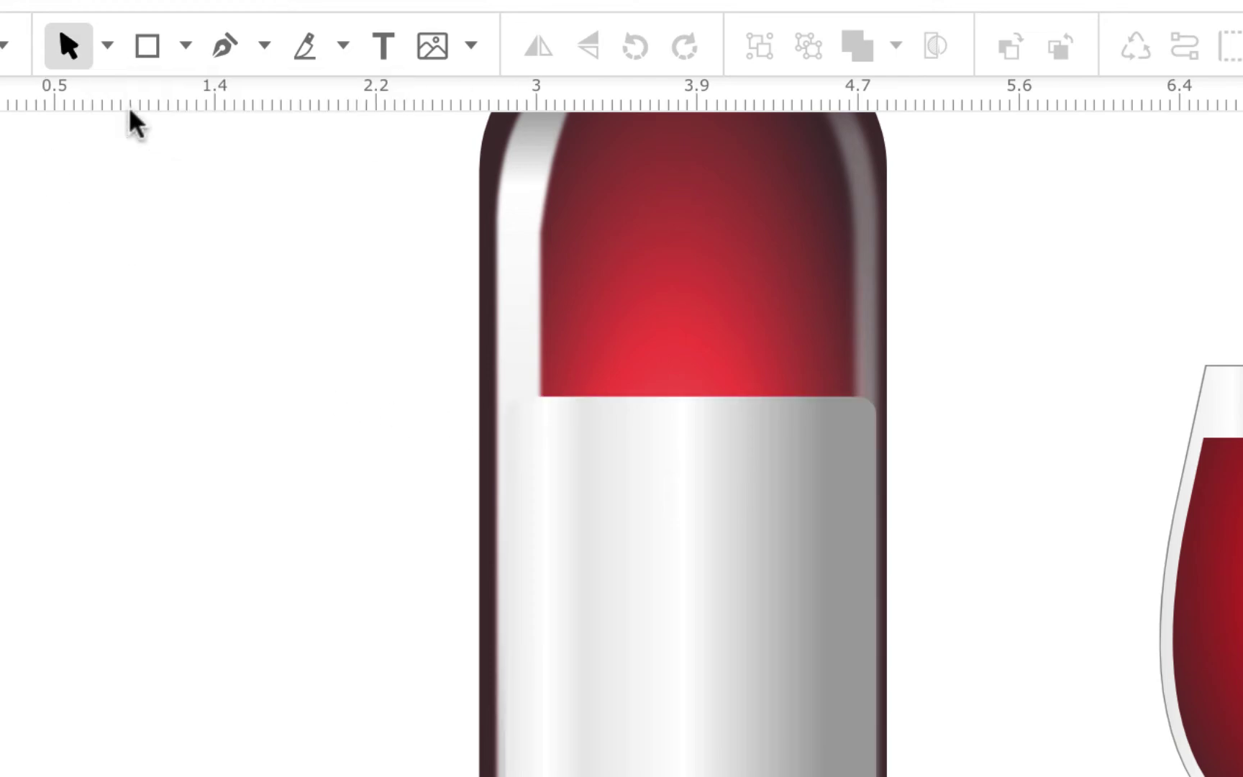
{"action": "left_click", "coordinate": [771, 597]}
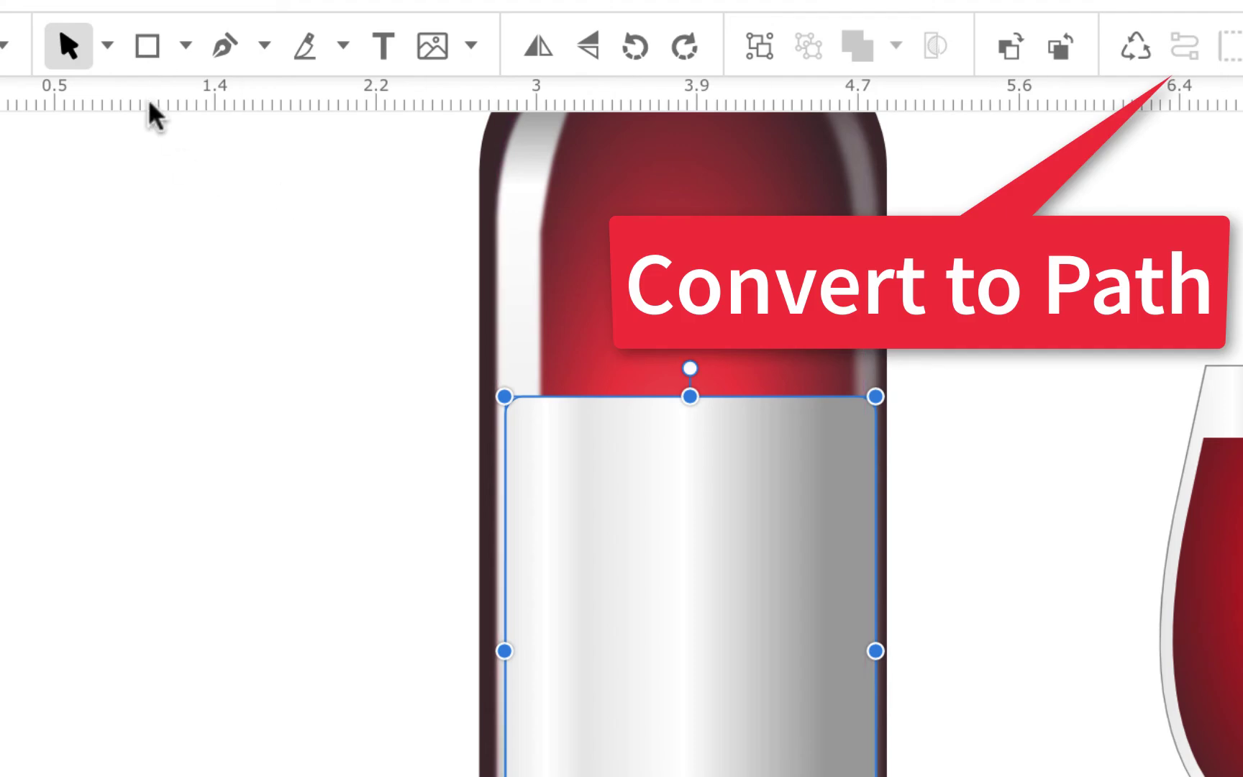
Step: Bow the label's top edge slightly upward and its bottom edge slightly downward to follow the bottle's curvature
{"action": "left_click", "coordinate": [108, 45]}
{"action": "left_click", "coordinate": [133, 142]}
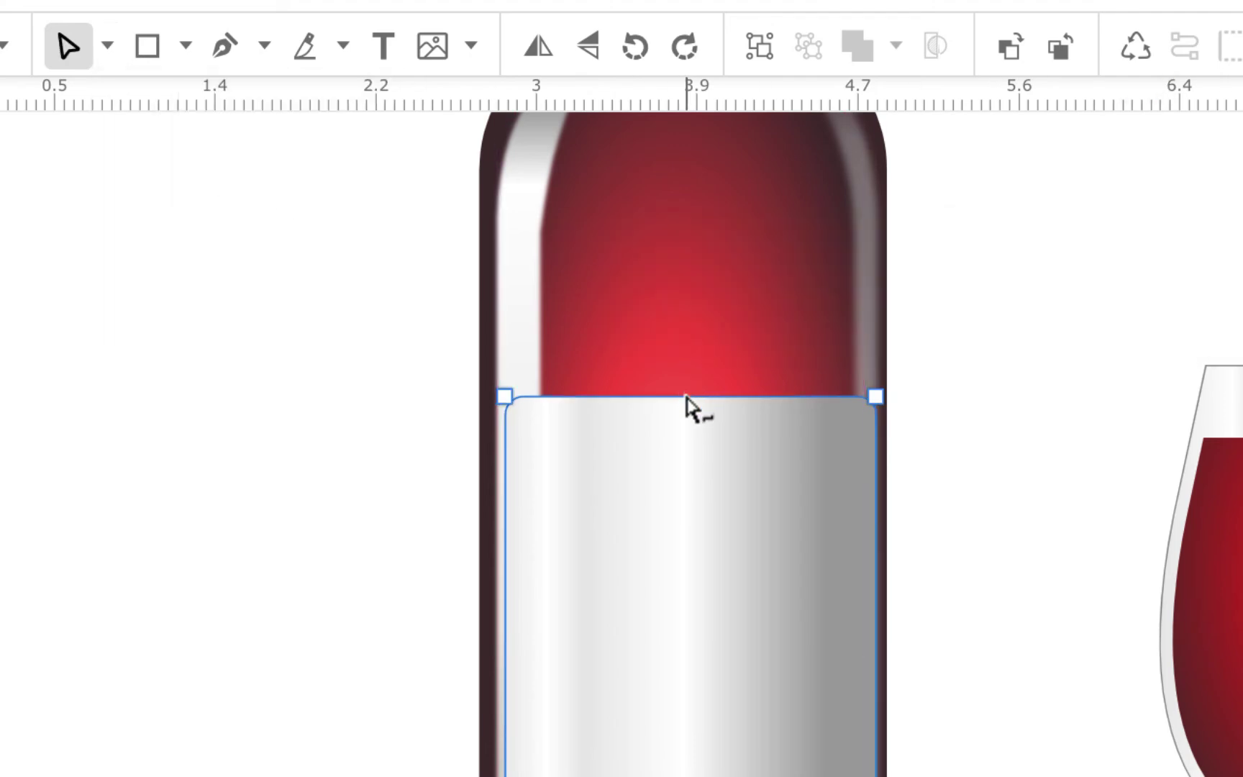
{"action": "left_click_drag", "start_coordinate": [687, 396], "coordinate": [696, 389]}
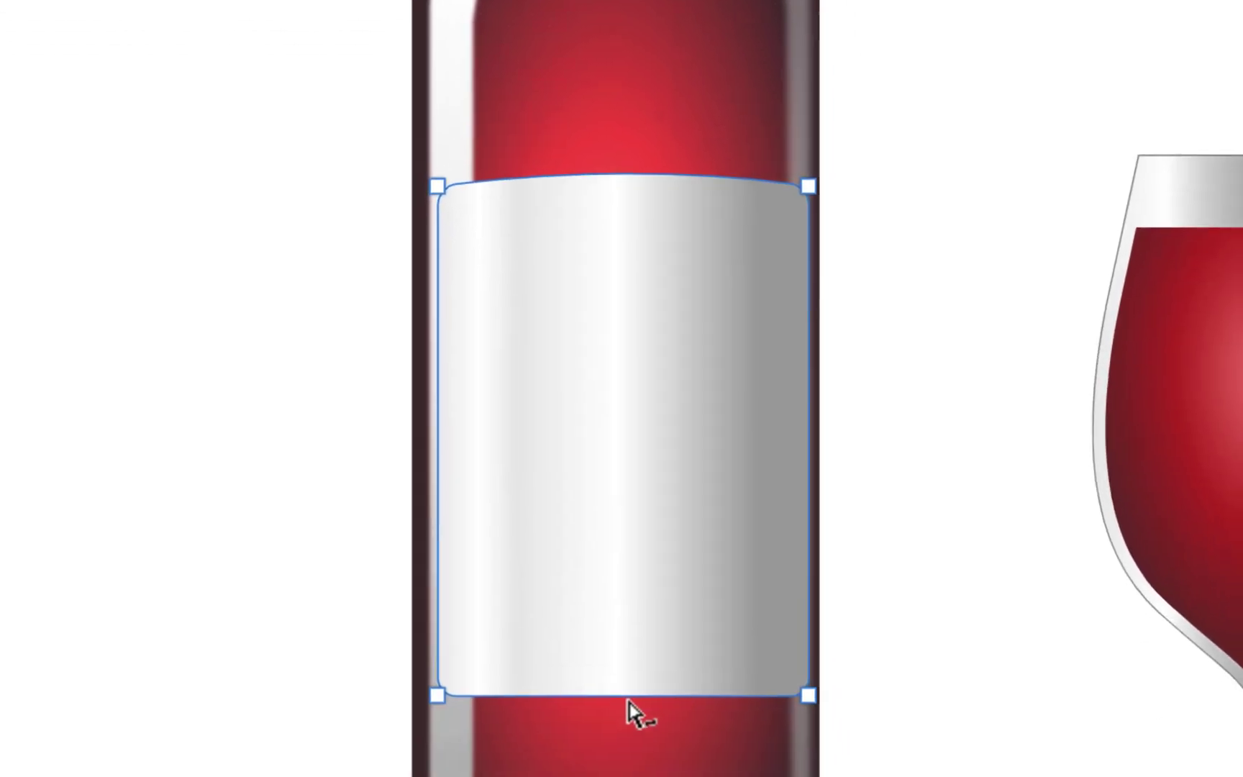
{"action": "mouse_move", "coordinate": [630, 696]}
{"action": "left_mouse_down"}
{"action": "mouse_move", "coordinate": [638, 719]}
{"action": "mouse_move", "coordinate": [622, 687]}
{"action": "left_mouse_up"}
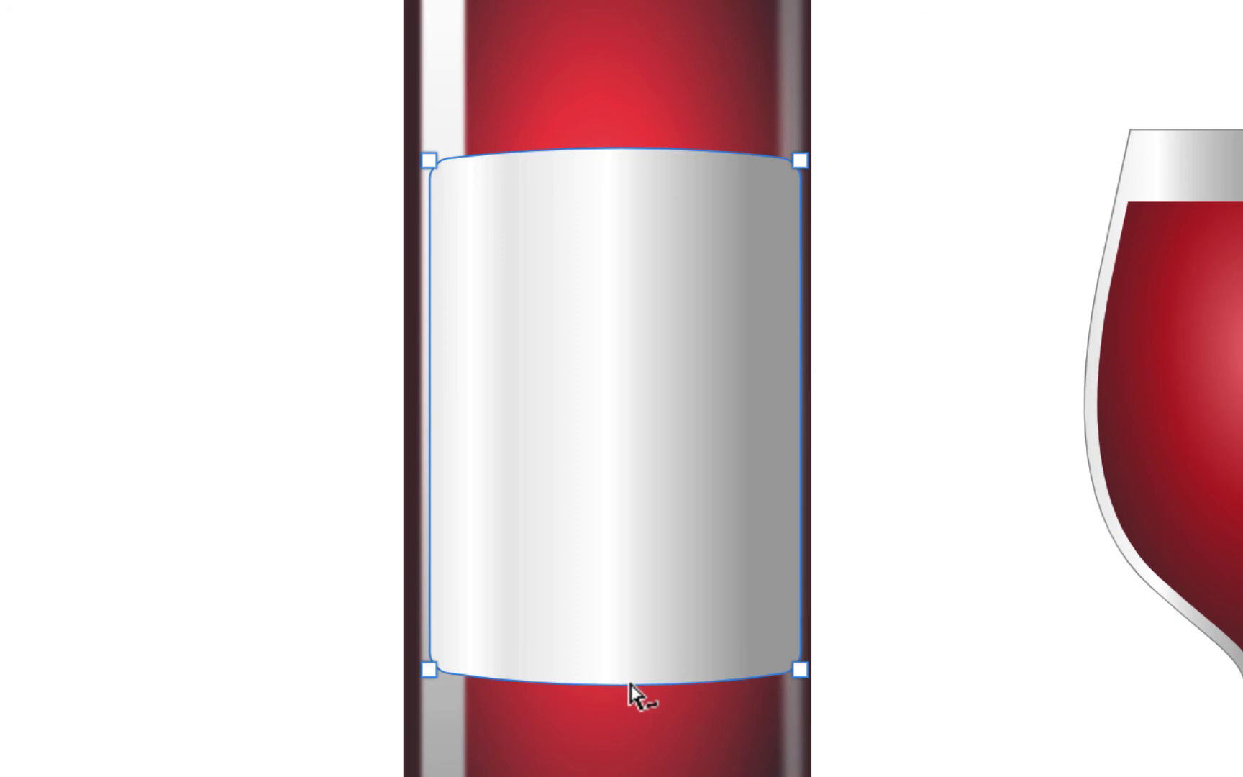
{"action": "key", "text": "ctrl+minus"}
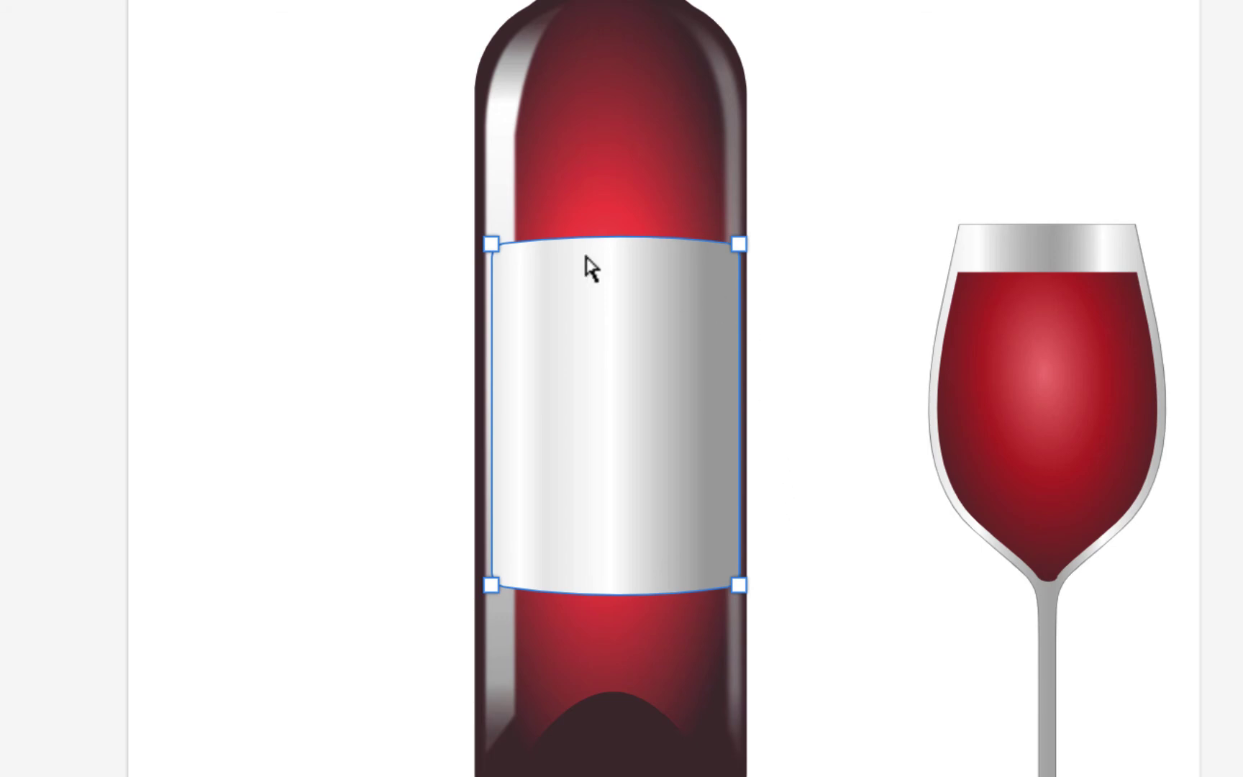
{"action": "left_click", "coordinate": [361, 168]}
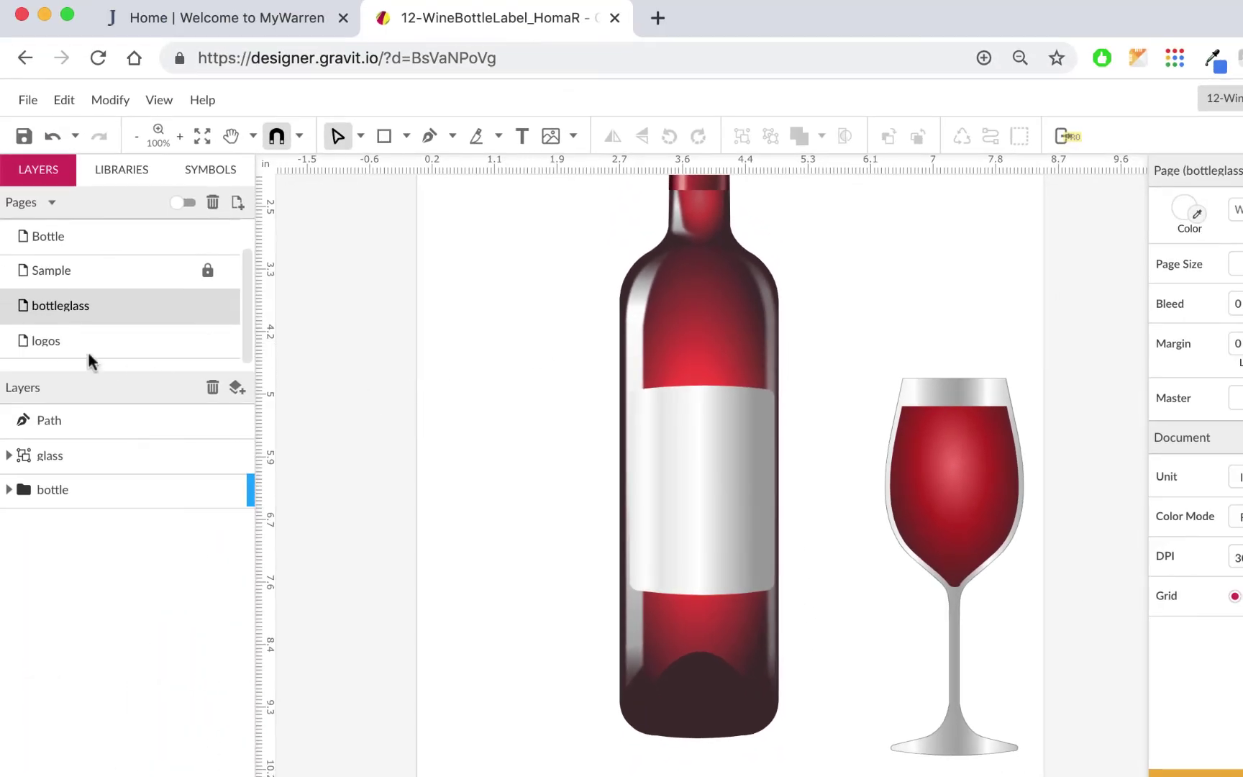
Step: Copy the Maple Leaf Wineries logo group from the logos page and paste it onto the bottleglass page
{"action": "left_click", "coordinate": [58, 342]}
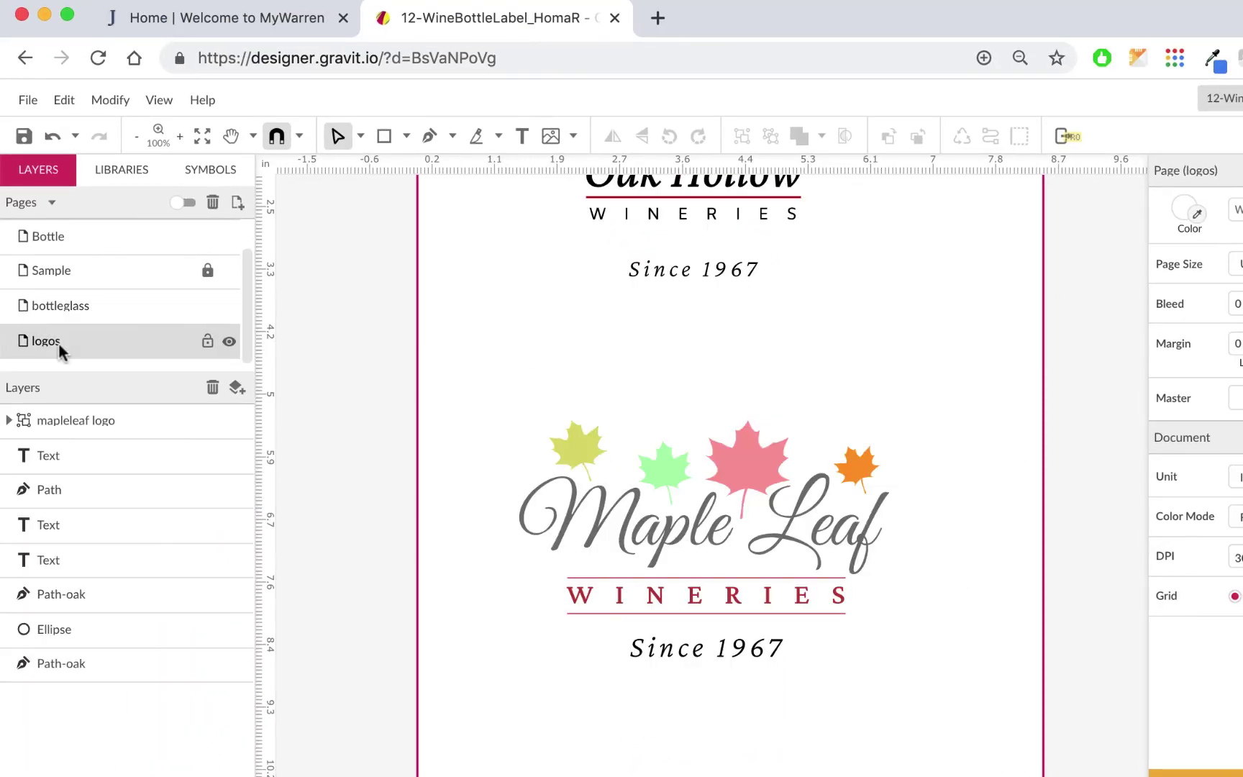
{"action": "left_click", "coordinate": [360, 135]}
{"action": "left_click", "coordinate": [369, 168]}
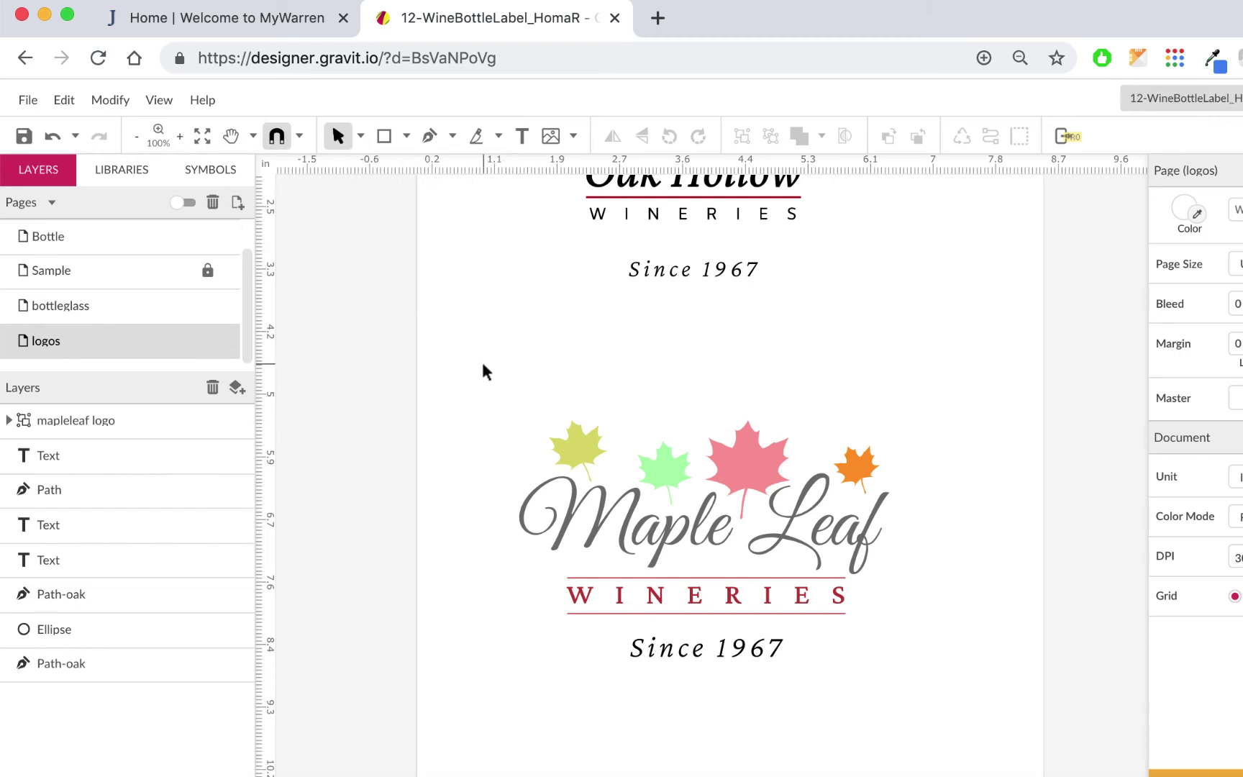
{"action": "left_click_drag", "start_coordinate": [483, 363], "coordinate": [962, 711]}
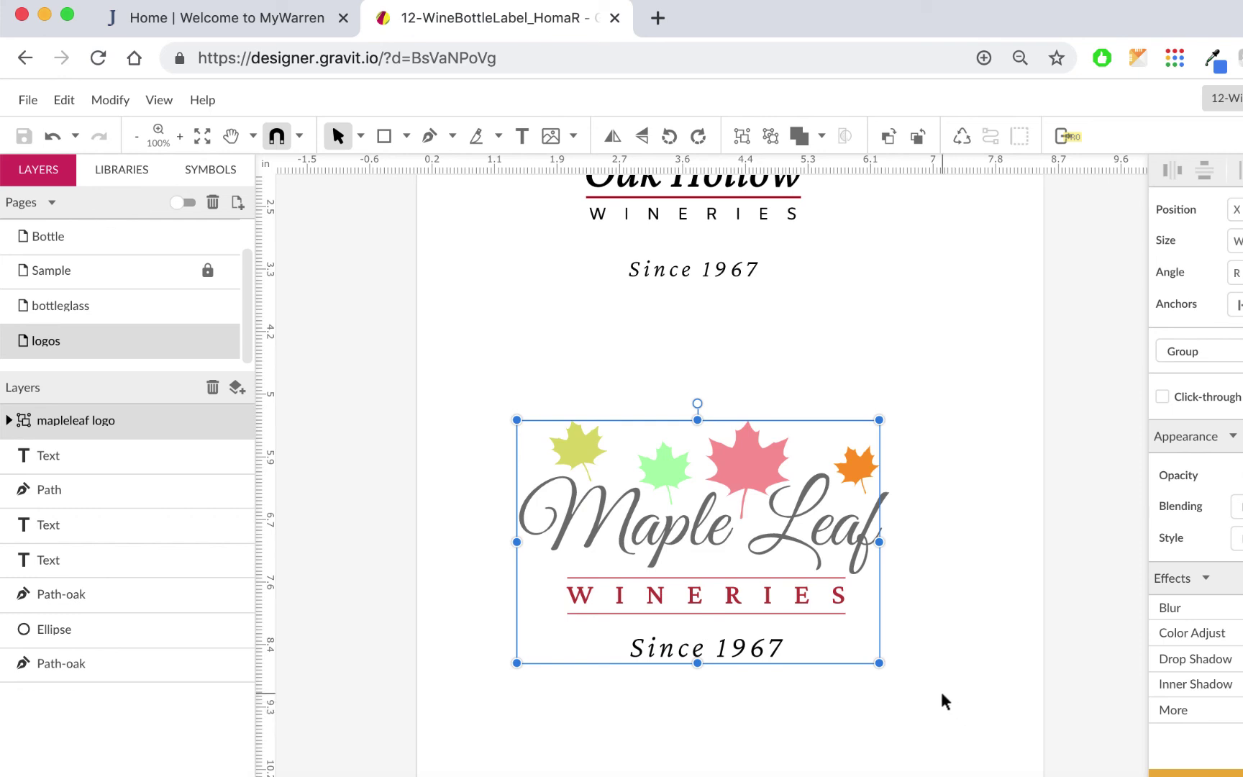
{"action": "left_click", "coordinate": [137, 307]}
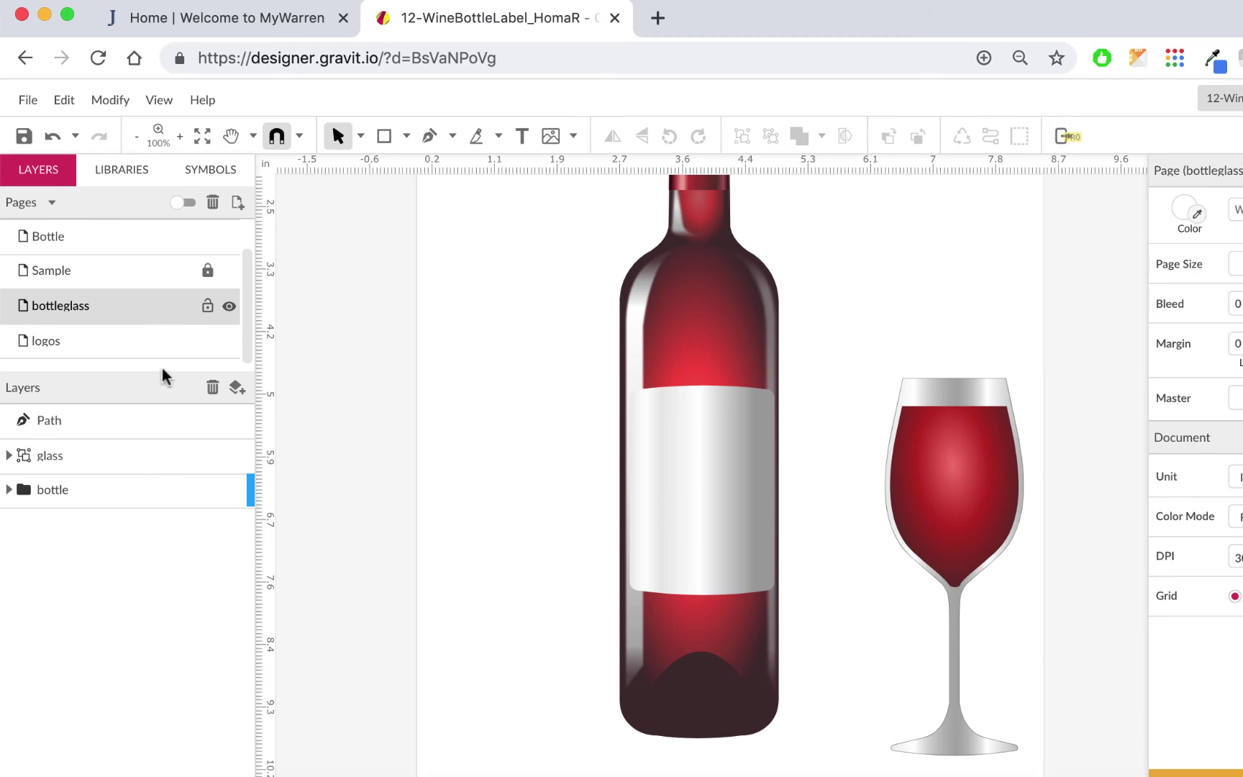
{"action": "key", "text": "super+v"}
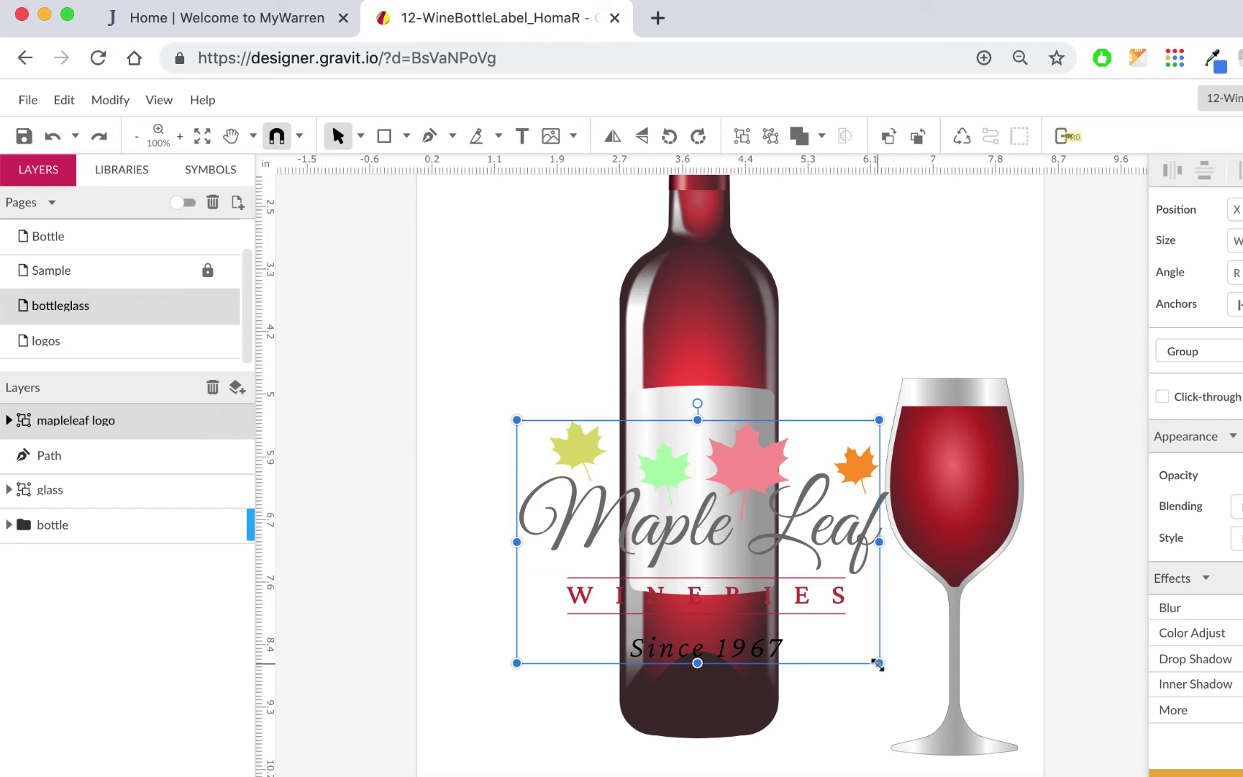
Step: Scale the Maple Leaf logo down proportionally to the label's width and centre it on the bottle label
{"action": "left_click_drag", "start_coordinate": [878, 663], "coordinate": [712, 559]}
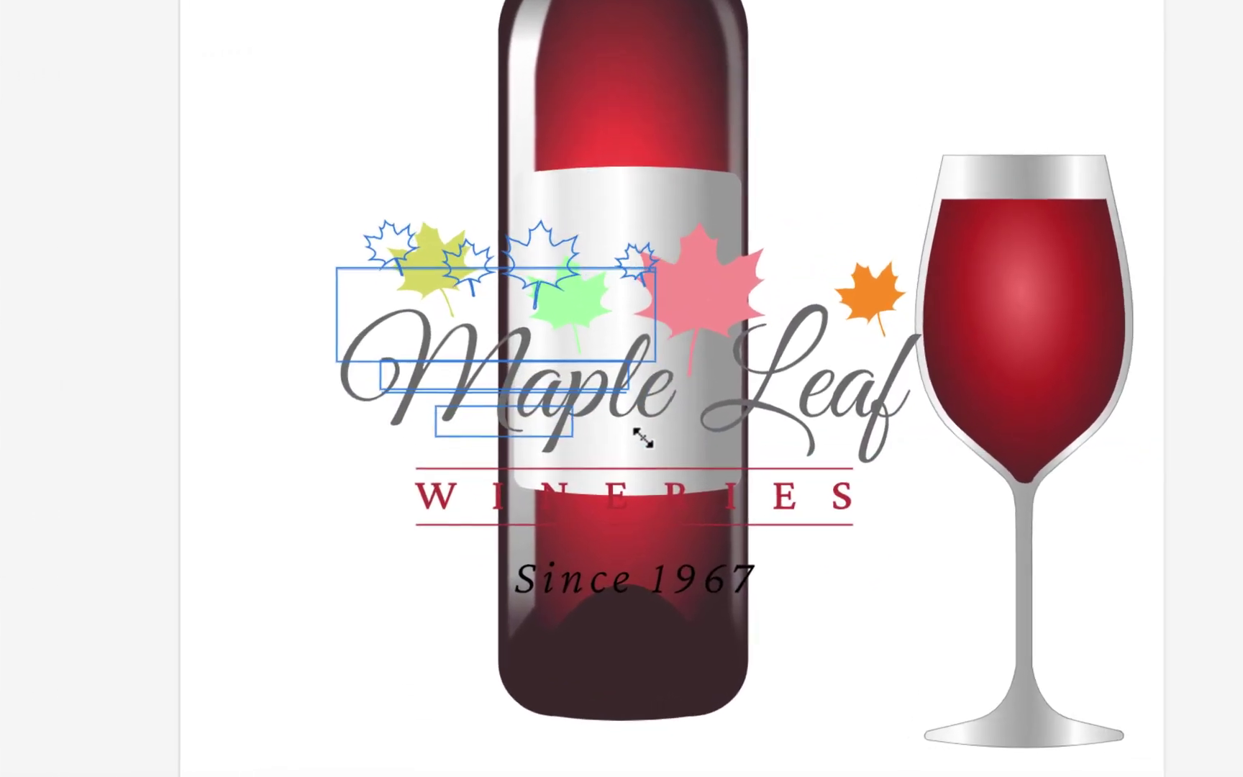
{"action": "mouse_move", "coordinate": [642, 436]}
{"action": "left_mouse_down"}
{"action": "mouse_move", "coordinate": [572, 330]}
{"action": "mouse_move", "coordinate": [622, 435]}
{"action": "left_mouse_up"}
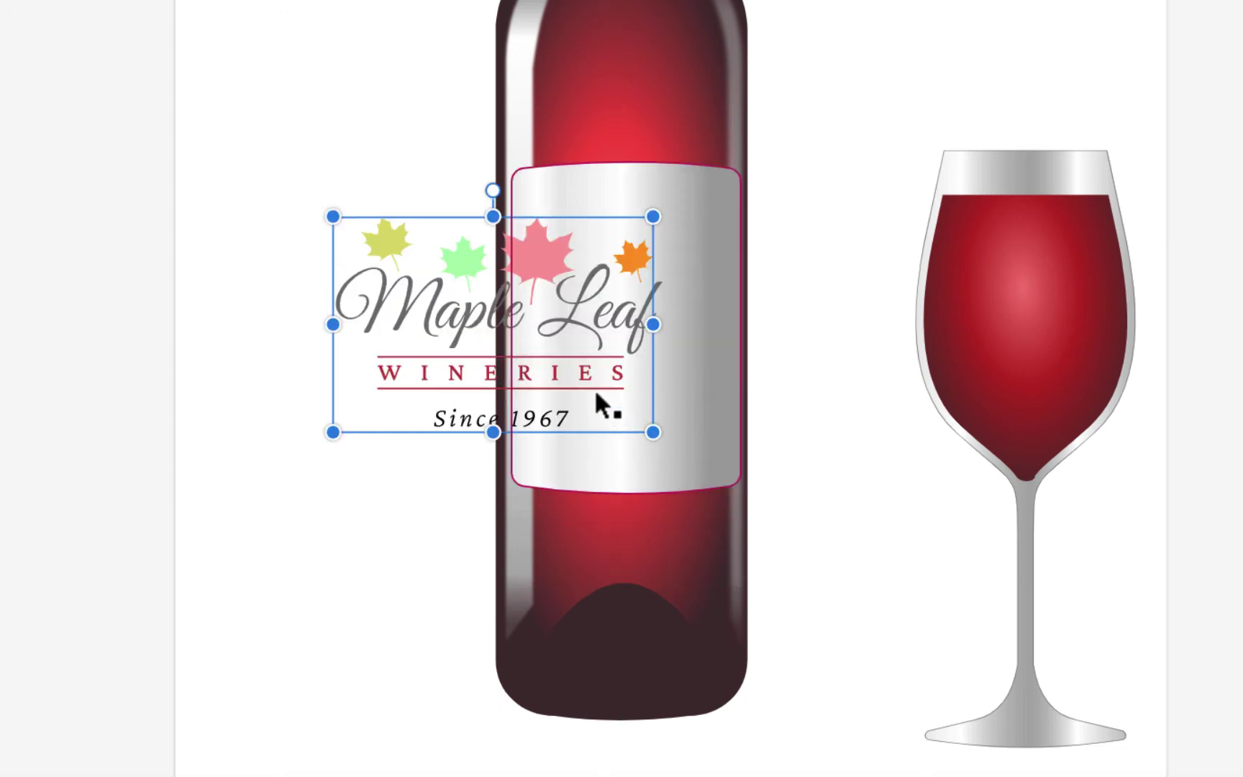
{"action": "left_click_drag", "start_coordinate": [528, 259], "coordinate": [675, 278]}
{"action": "left_click_drag", "start_coordinate": [778, 447], "coordinate": [713, 406]}
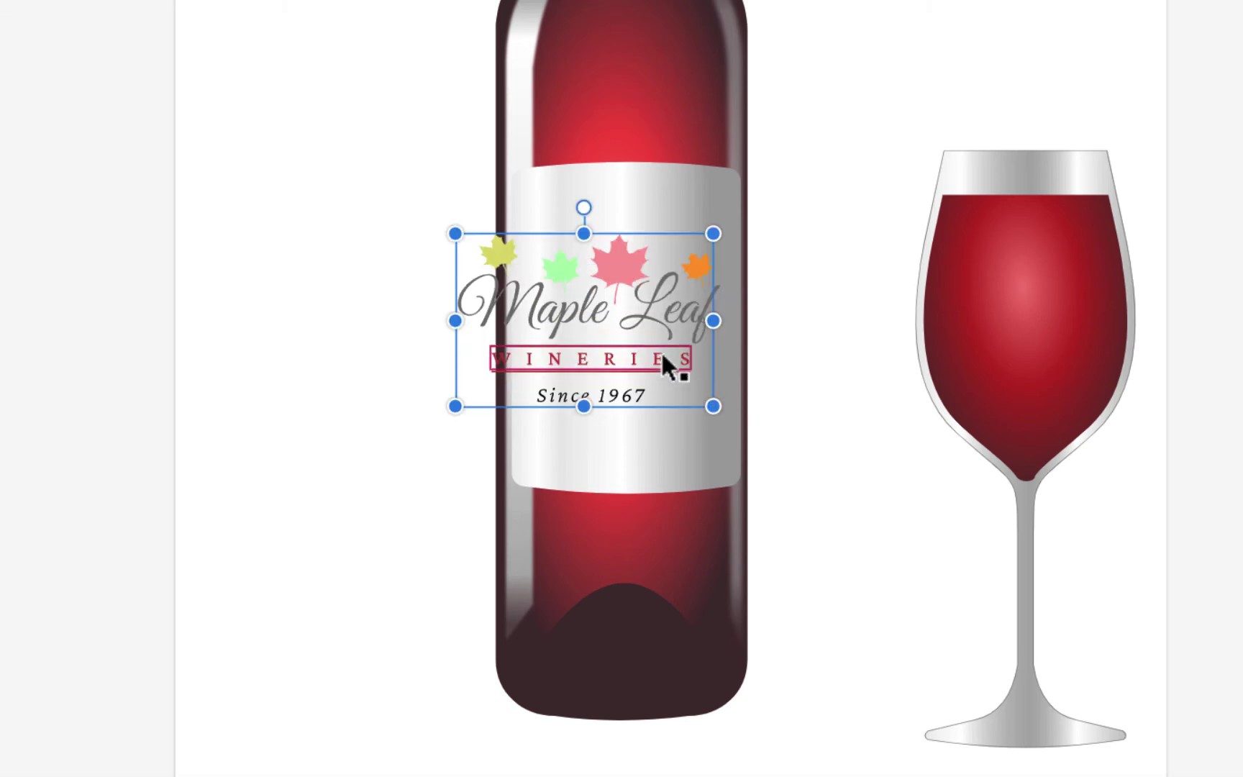
{"action": "left_click_drag", "start_coordinate": [628, 278], "coordinate": [654, 285]}
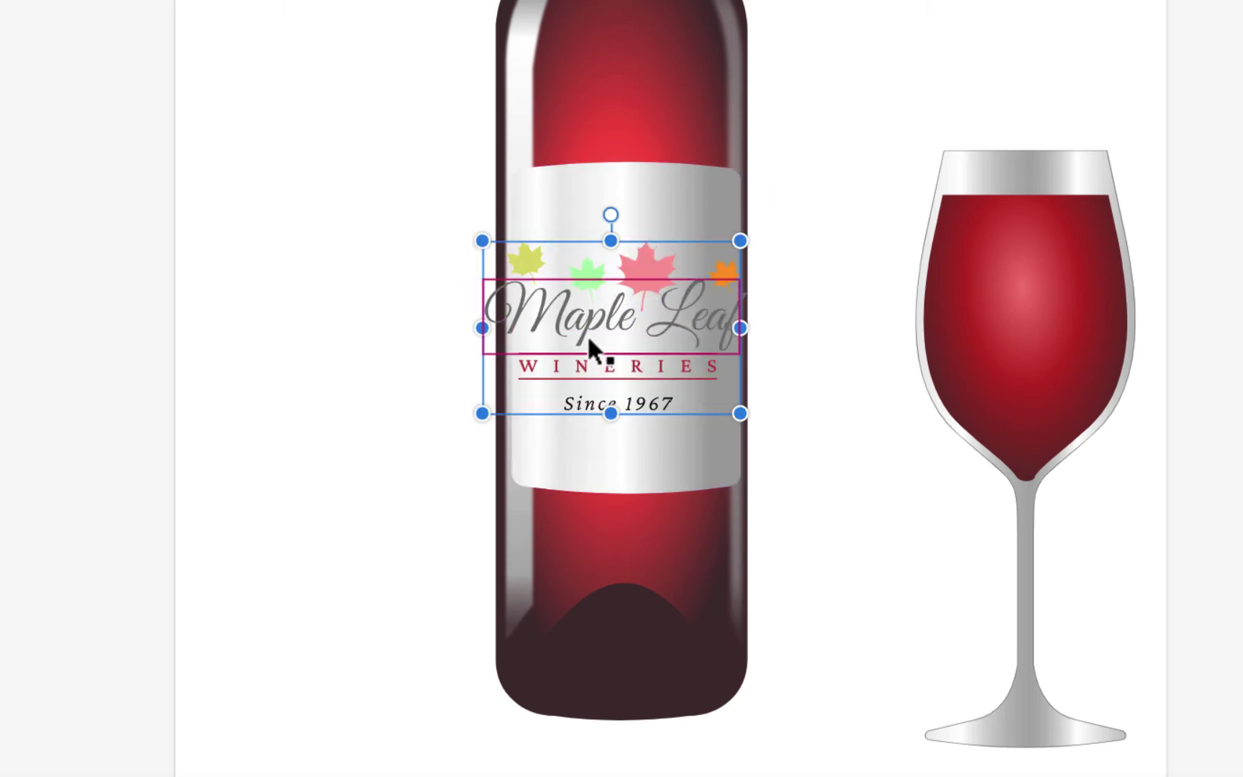
{"action": "left_click_drag", "start_coordinate": [482, 412], "coordinate": [508, 392]}
{"action": "mouse_move", "coordinate": [652, 266]}
{"action": "left_mouse_down"}
{"action": "mouse_move", "coordinate": [613, 275]}
{"action": "mouse_move", "coordinate": [643, 273]}
{"action": "left_mouse_up"}
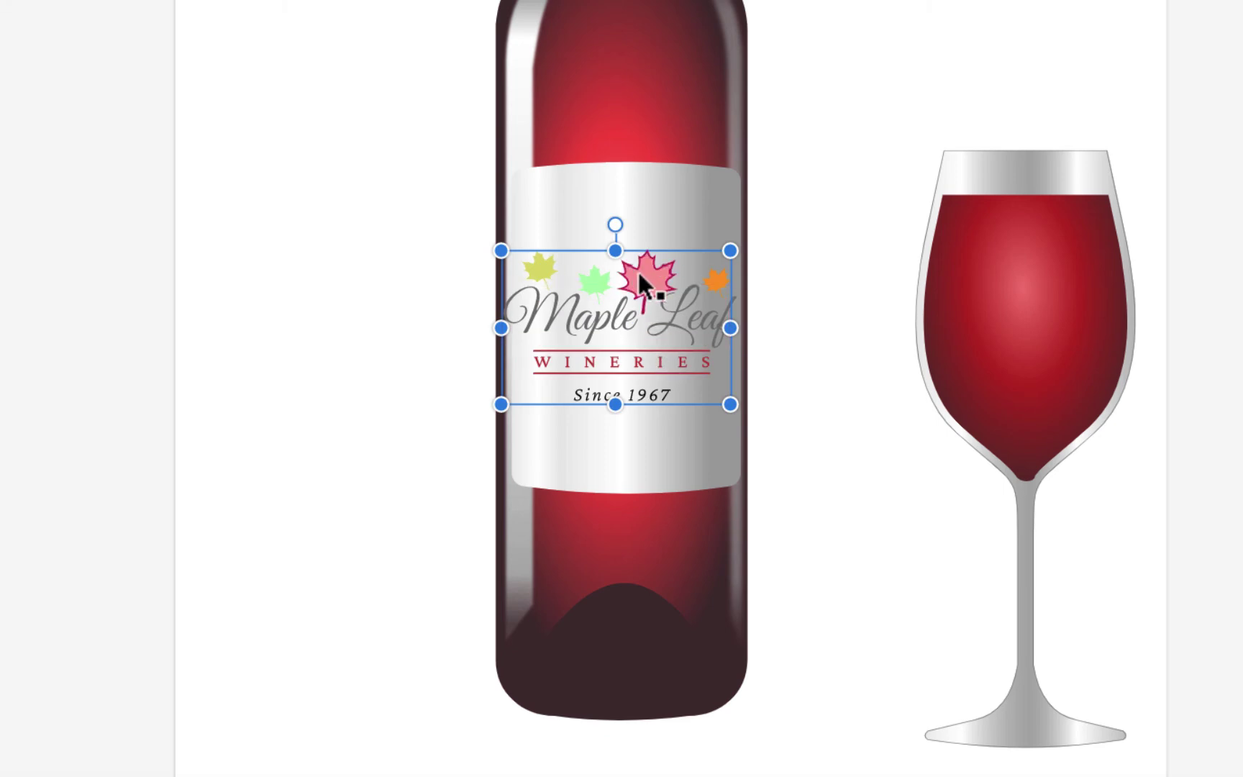
{"action": "left_click_drag", "start_coordinate": [639, 273], "coordinate": [639, 274]}
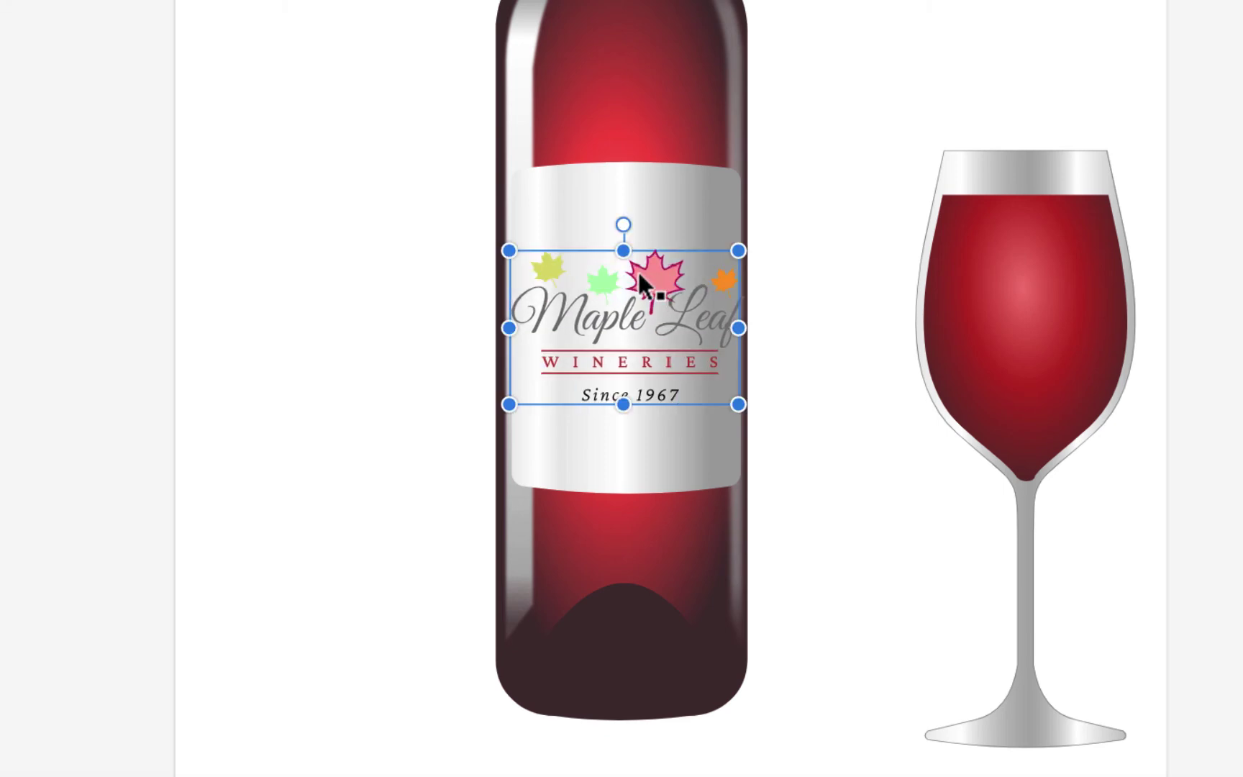
{"action": "left_click", "coordinate": [834, 1]}
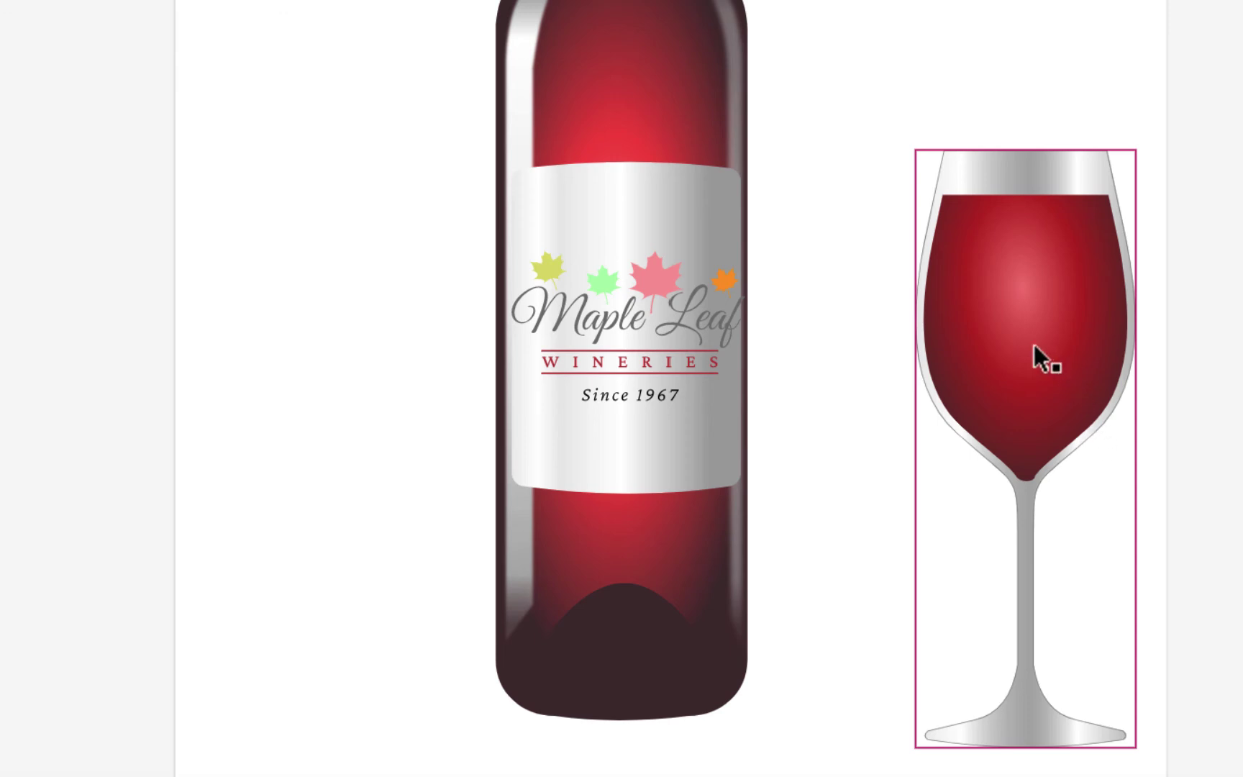
Step: Move the wine glass to overlap the bottle's right edge and place its layer above the mapleleaf logo
{"action": "left_click_drag", "start_coordinate": [1033, 343], "coordinate": [803, 330]}
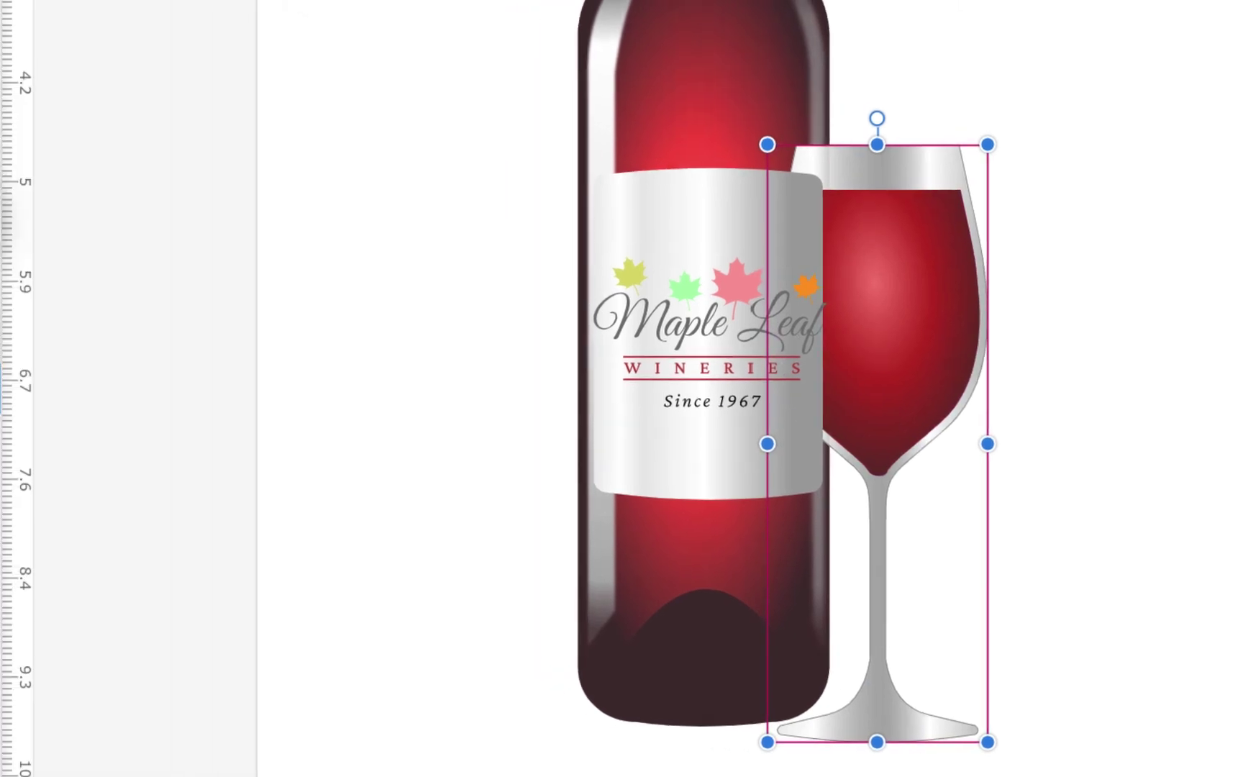
{"action": "left_click_drag", "start_coordinate": [169, 364], "coordinate": [239, 243]}
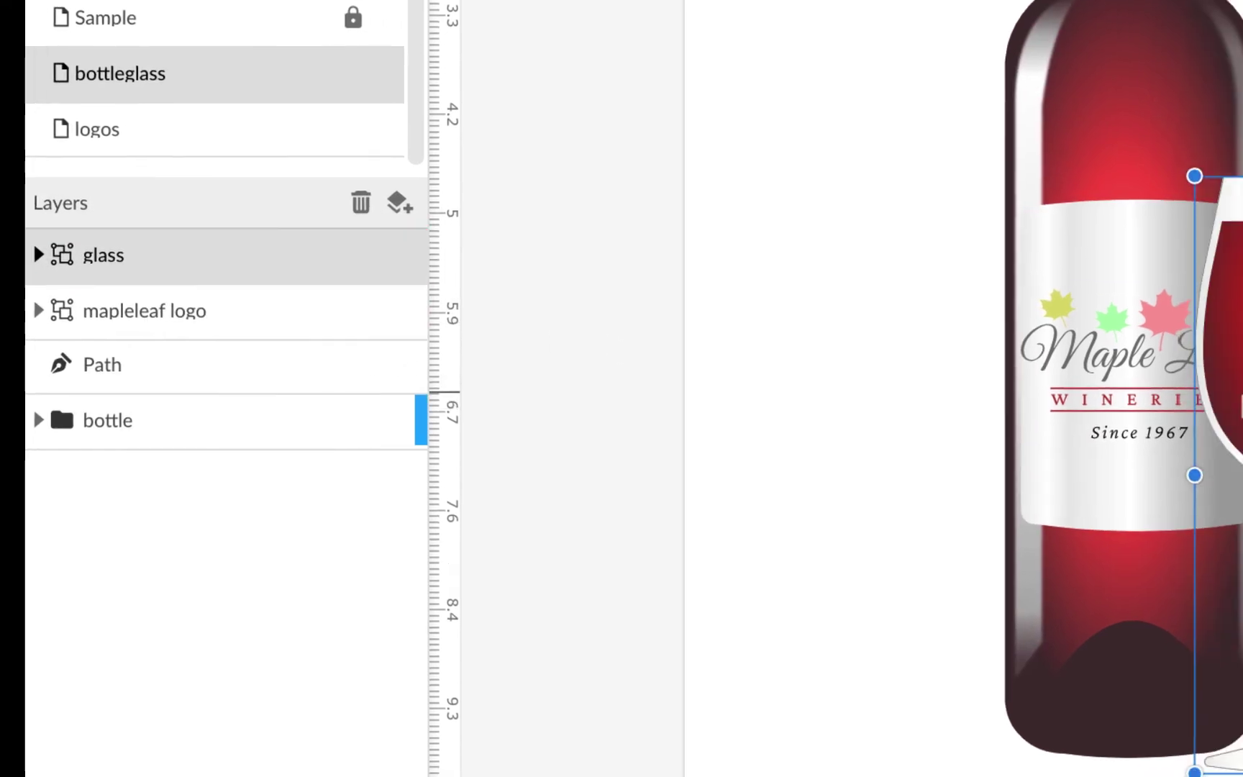
{"action": "left_click_drag", "start_coordinate": [839, 347], "coordinate": [797, 312]}
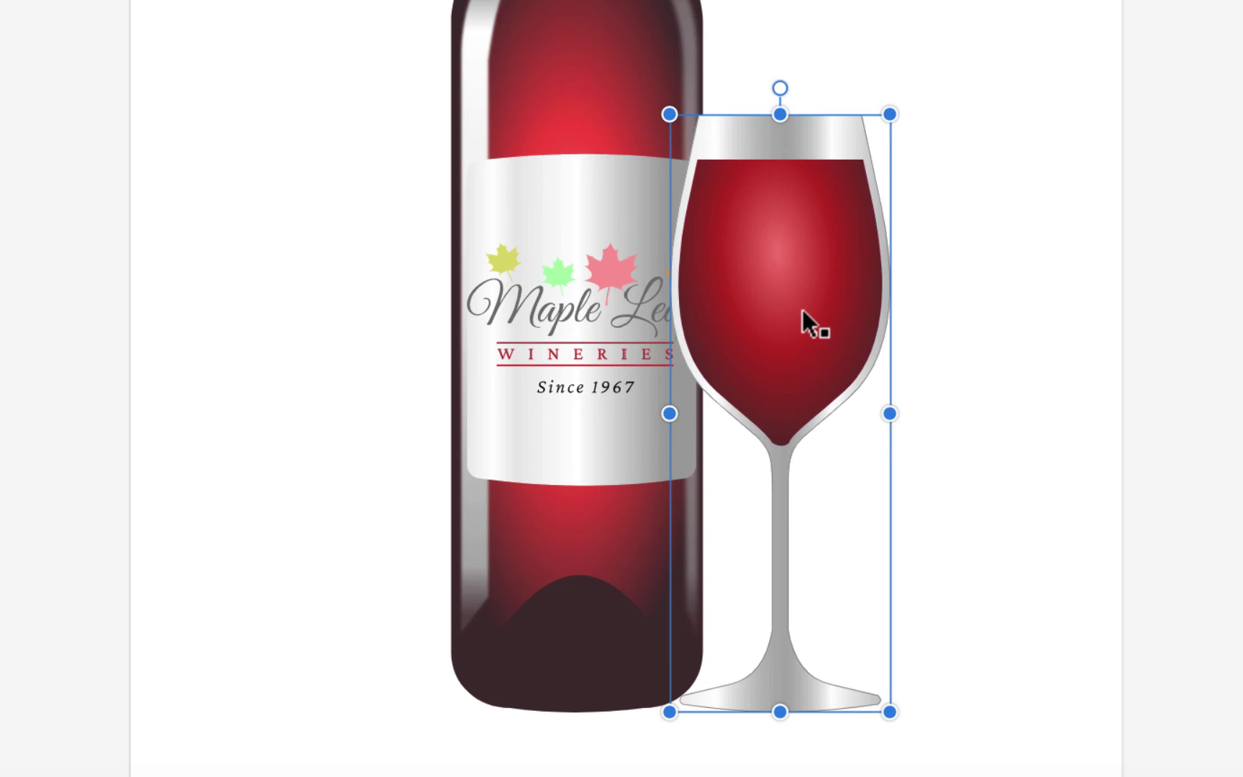